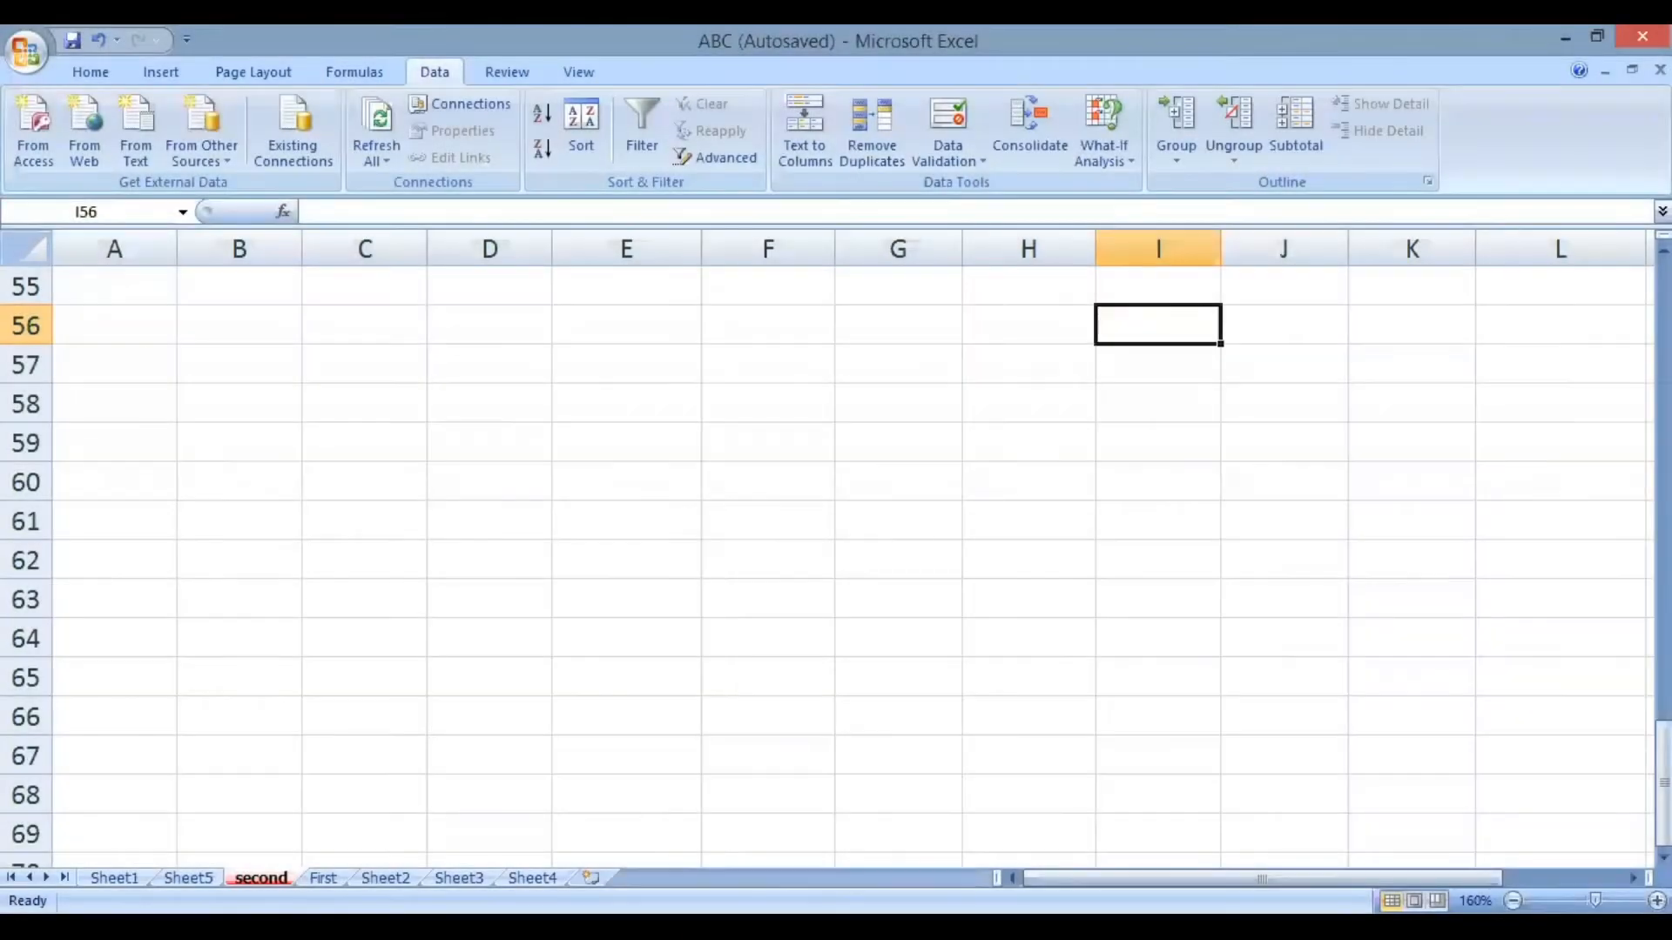
click(1048, 542)
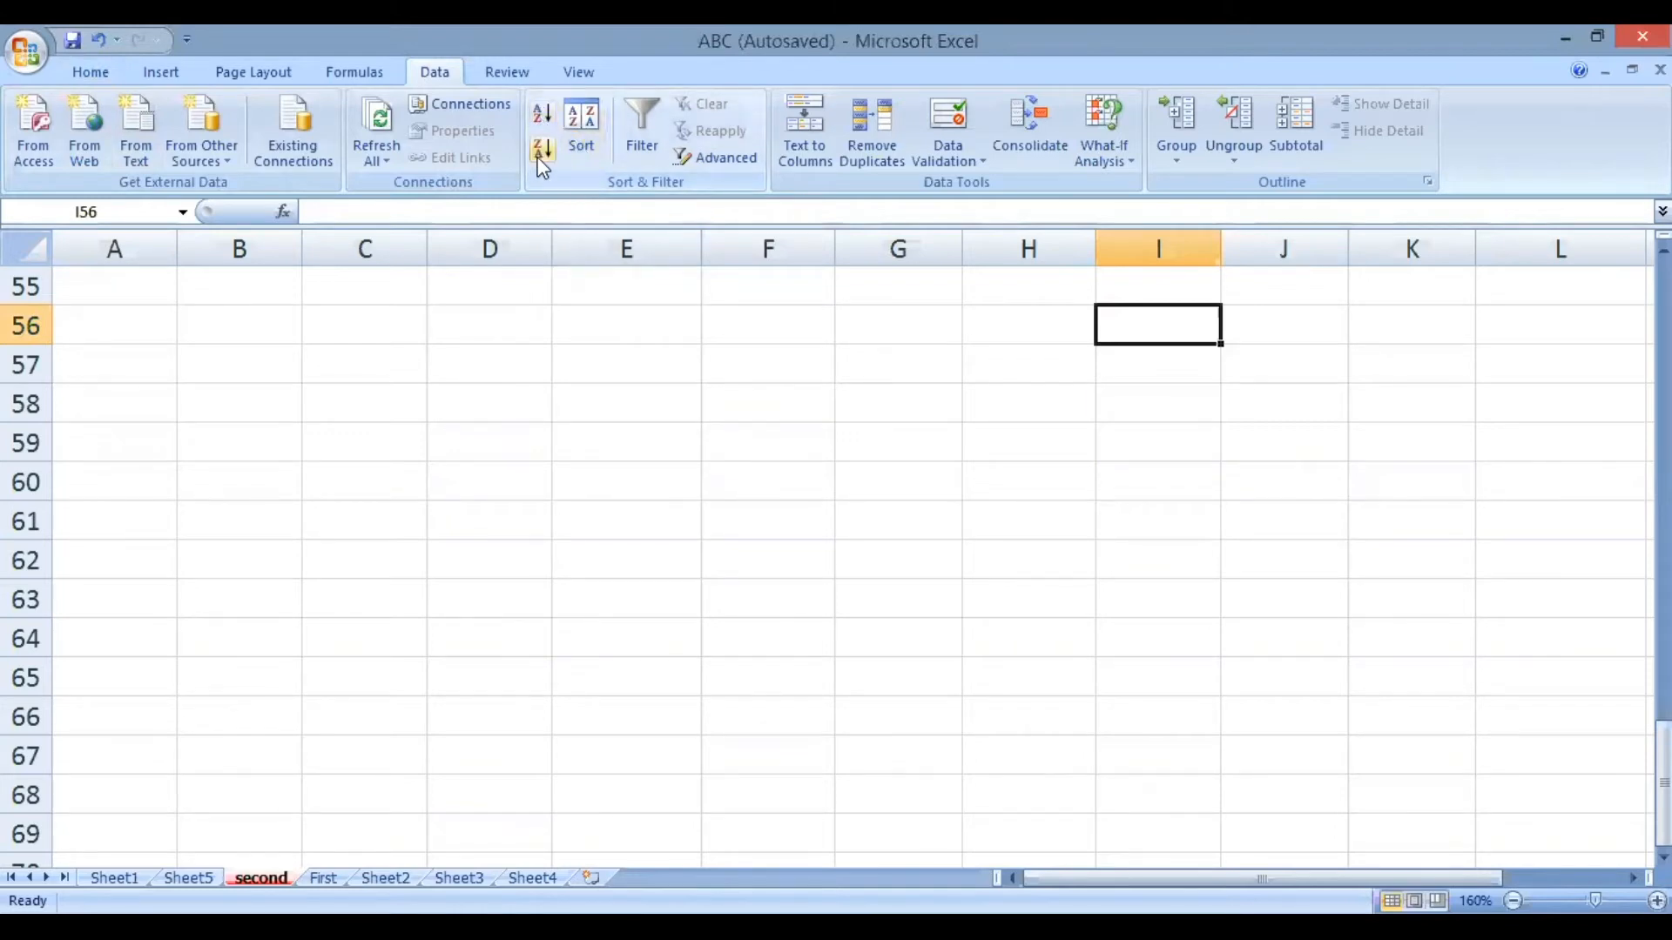
scroll(578, 552, up, 18)
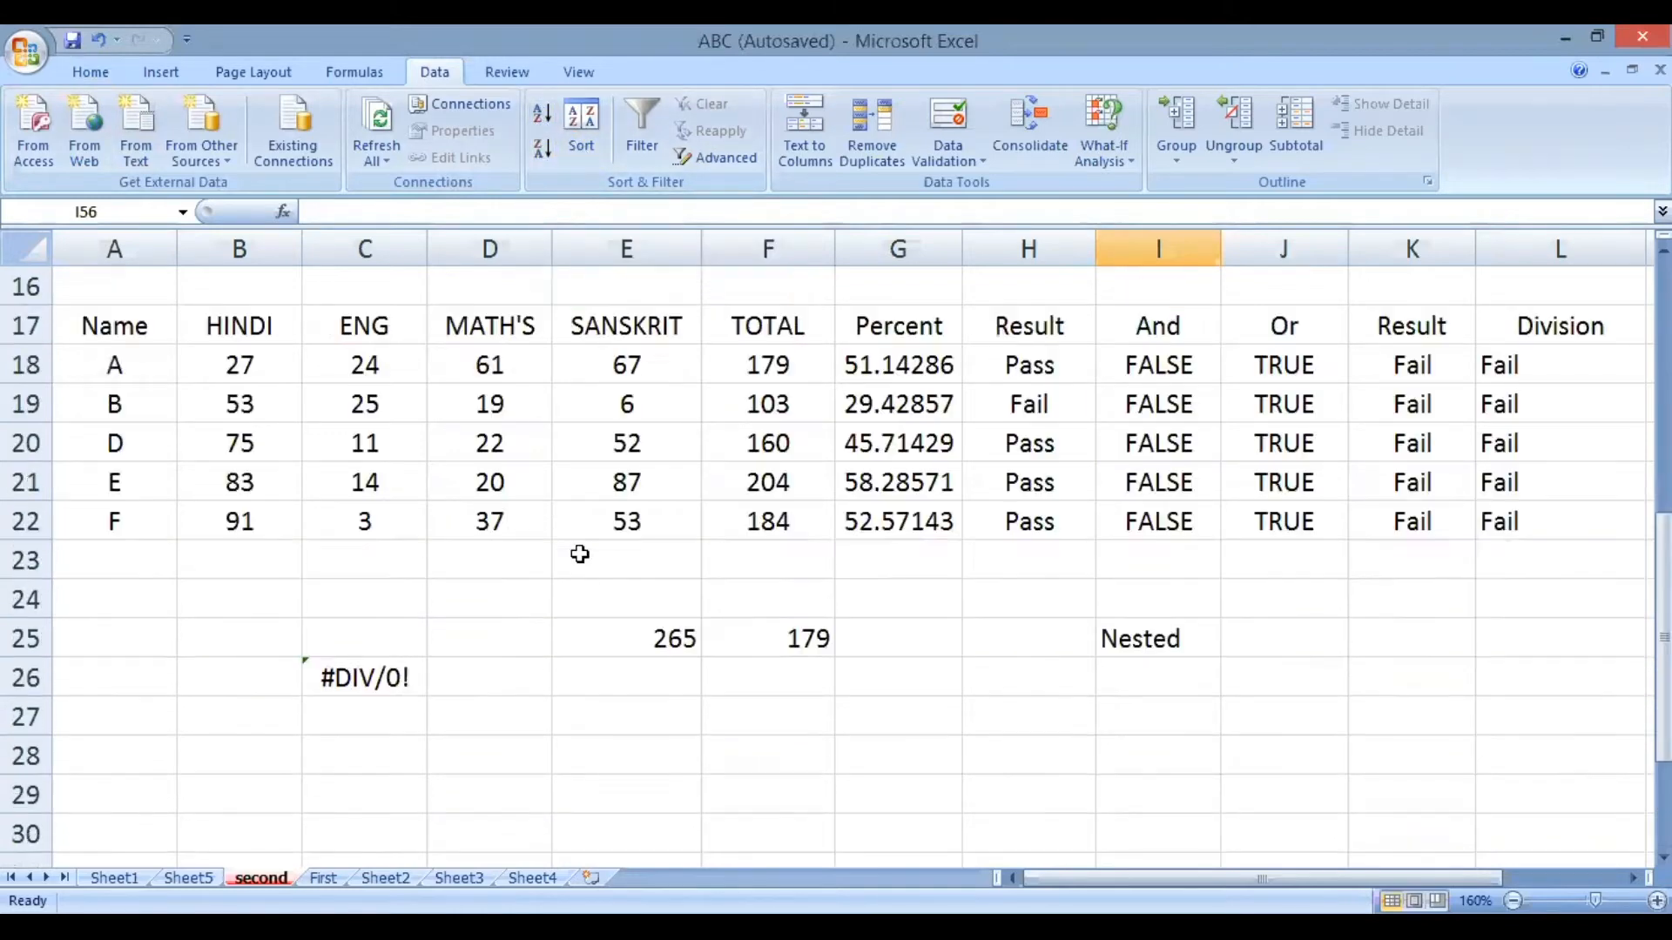
scroll(579, 554, down, 5)
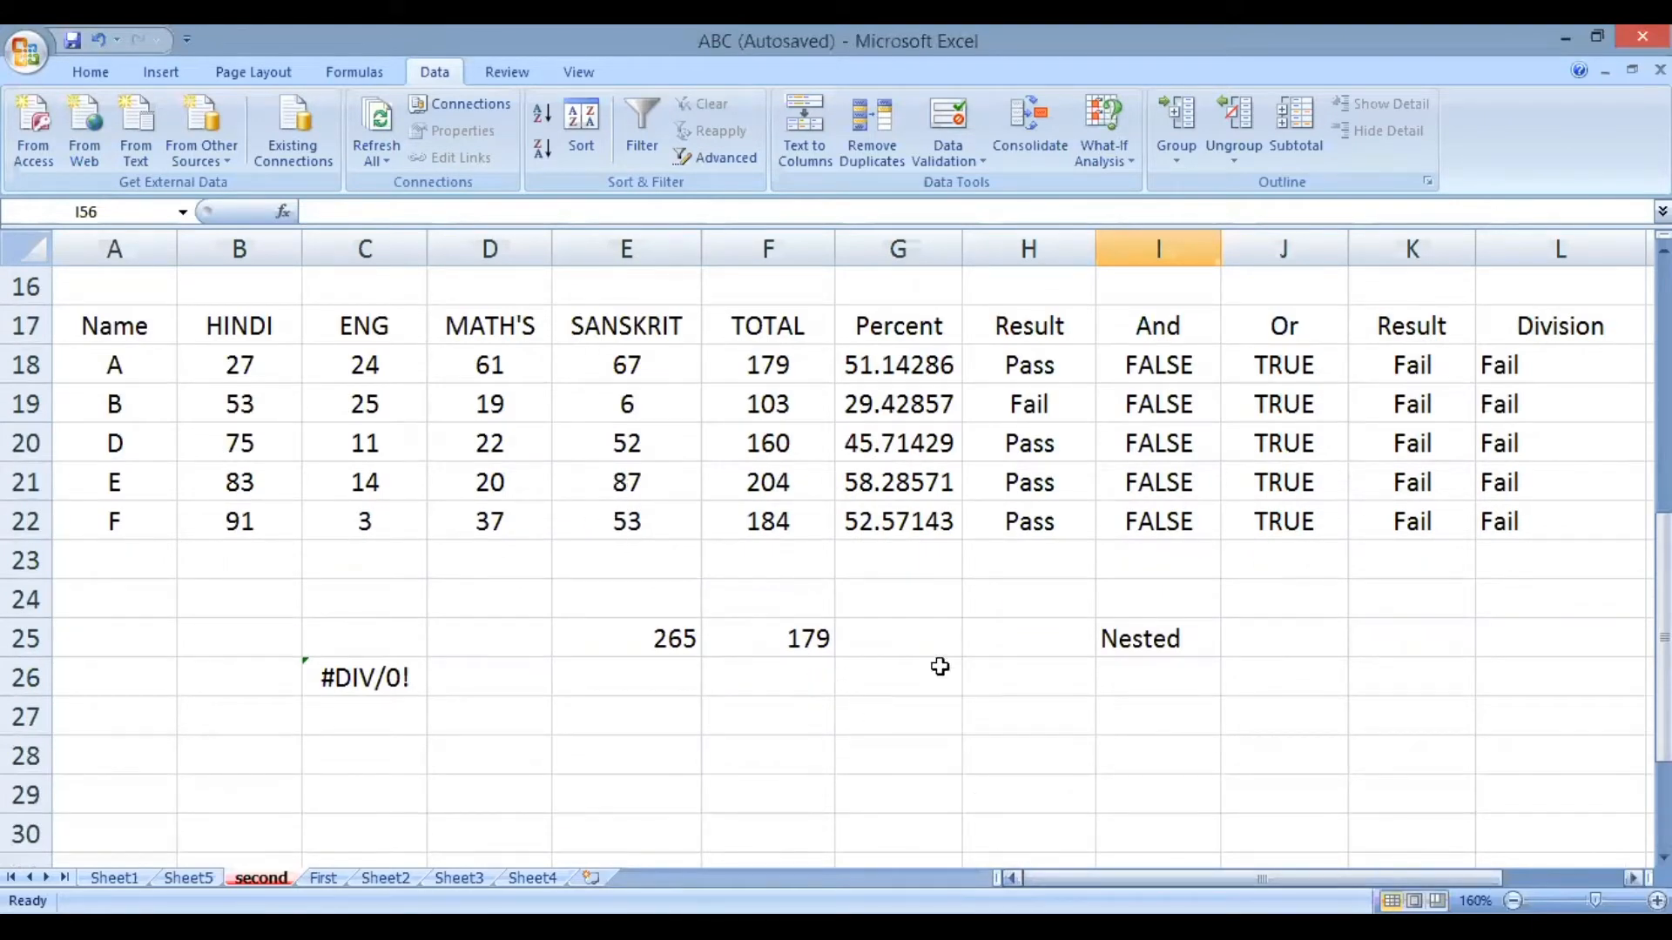
click(571, 143)
click(839, 543)
Start a sort on the names in A18:A22, continuing with the current selection only
scroll(677, 541, up, 16)
scroll(183, 607, down, 4)
drag(116, 494, 116, 641)
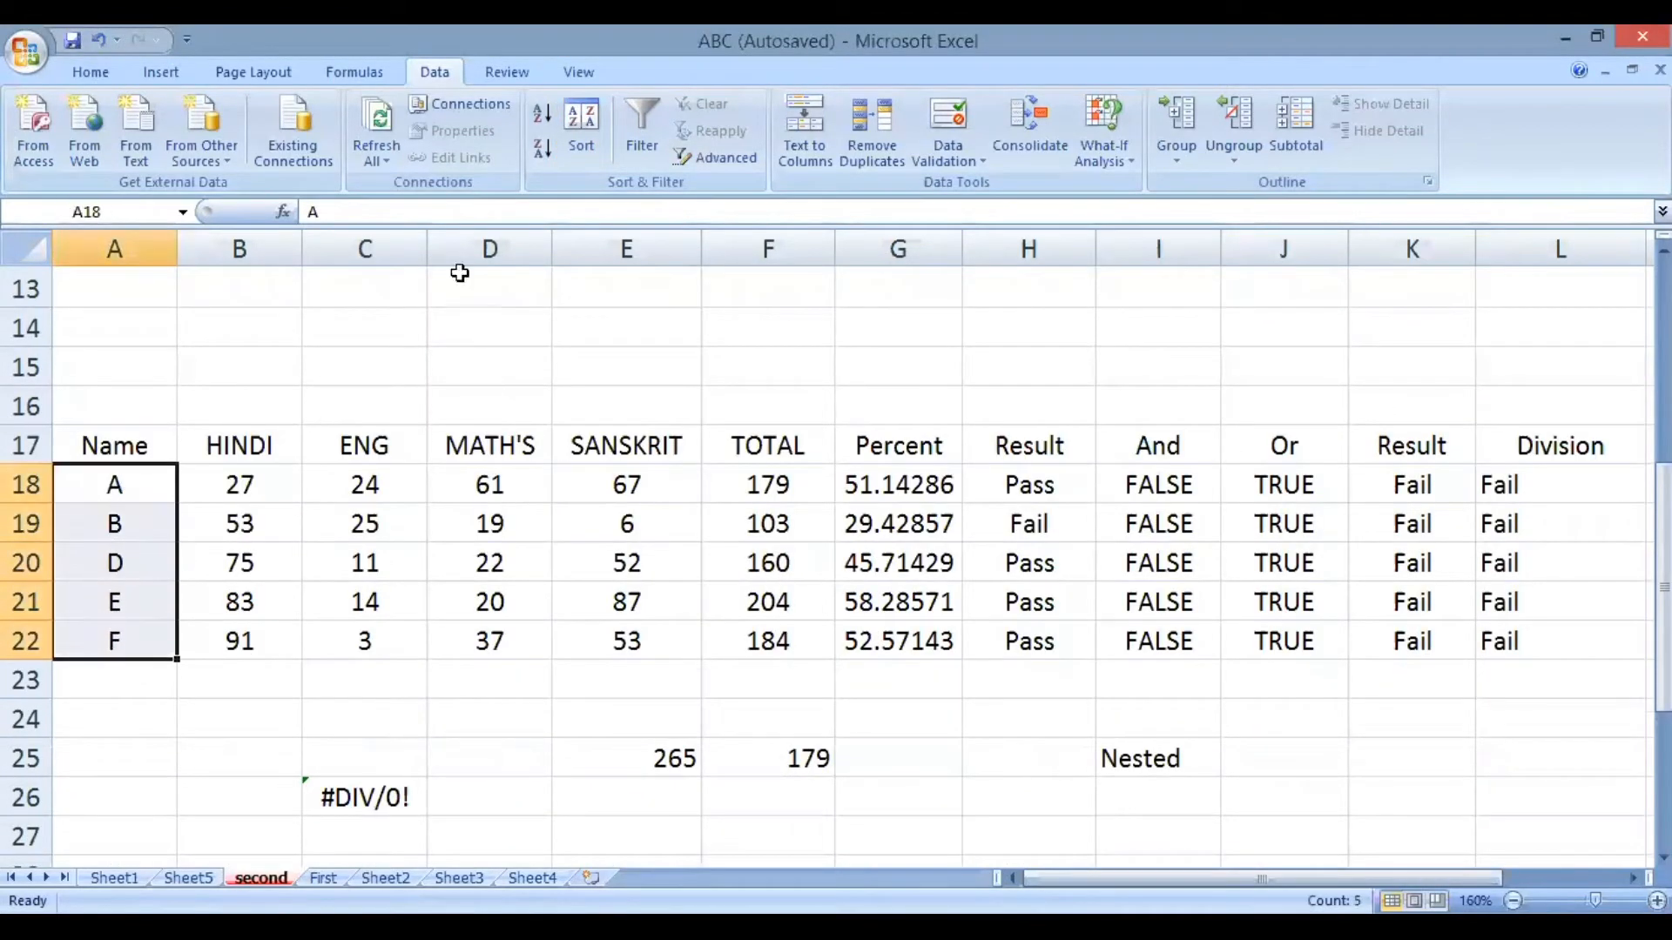
click(585, 146)
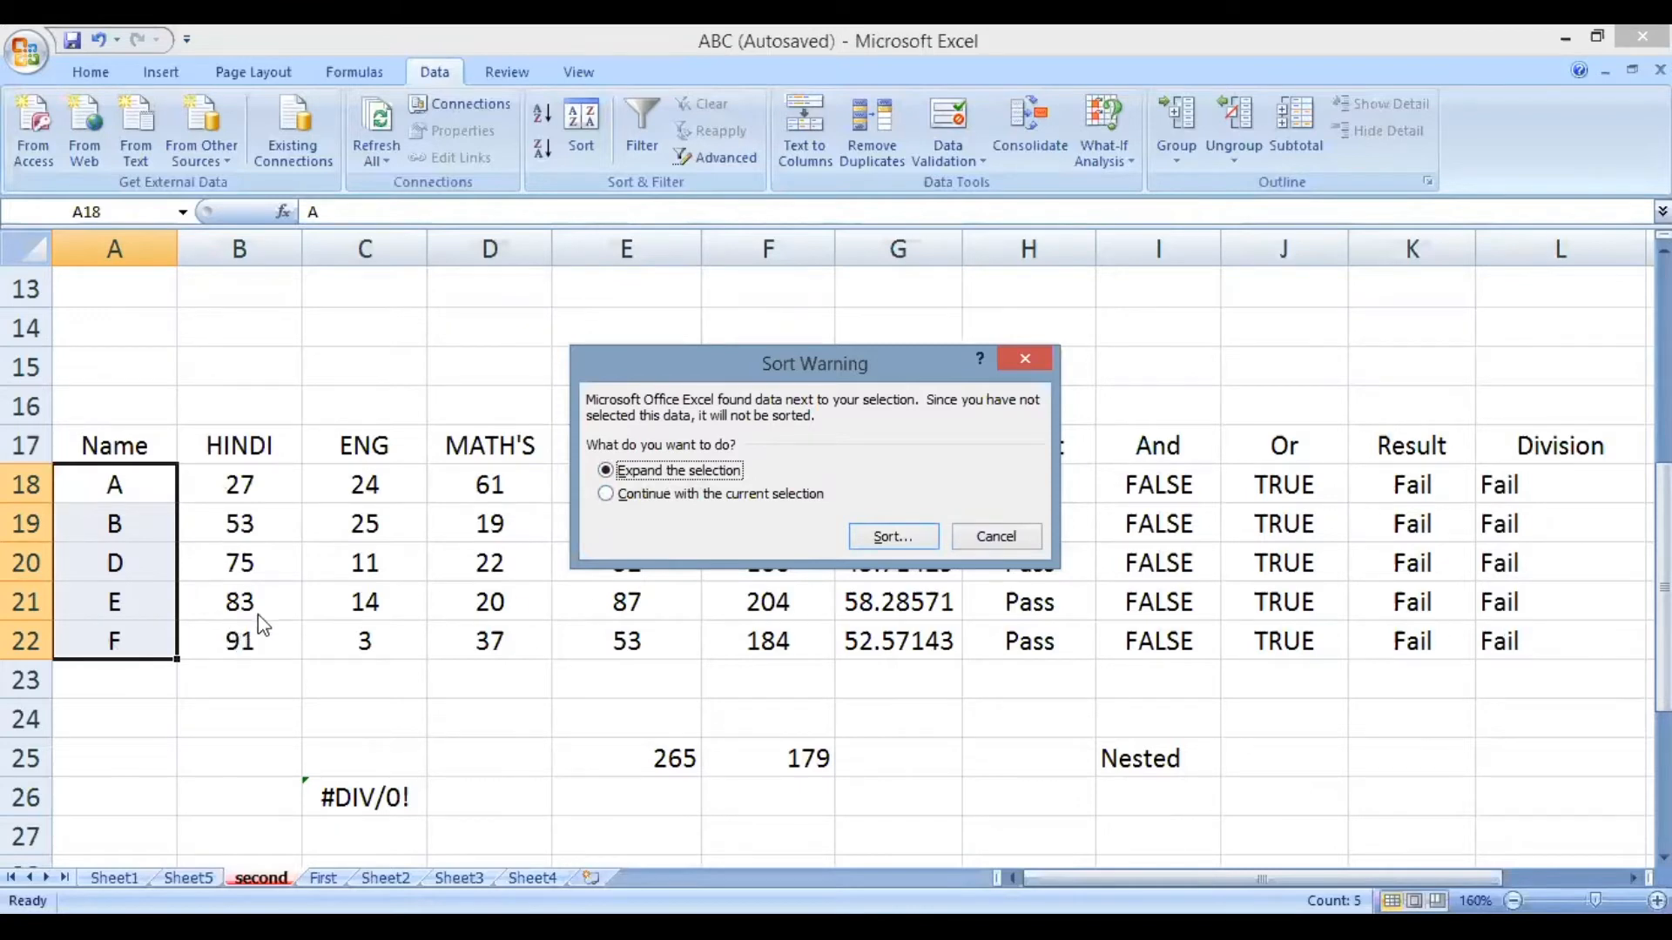
click(672, 494)
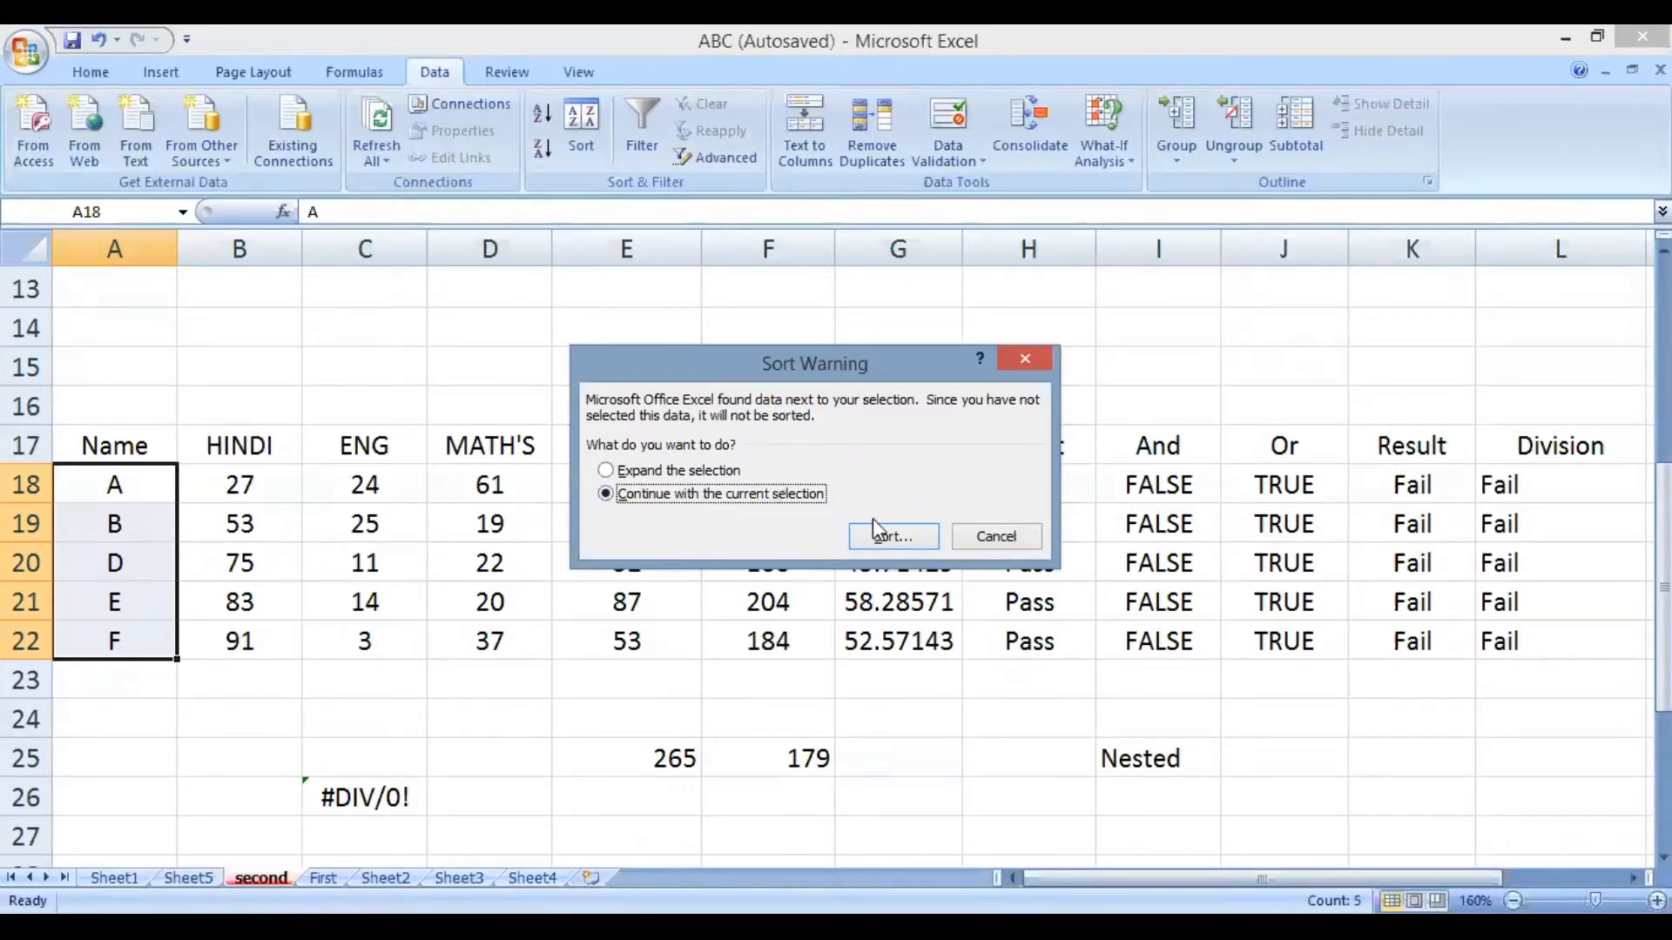
click(909, 538)
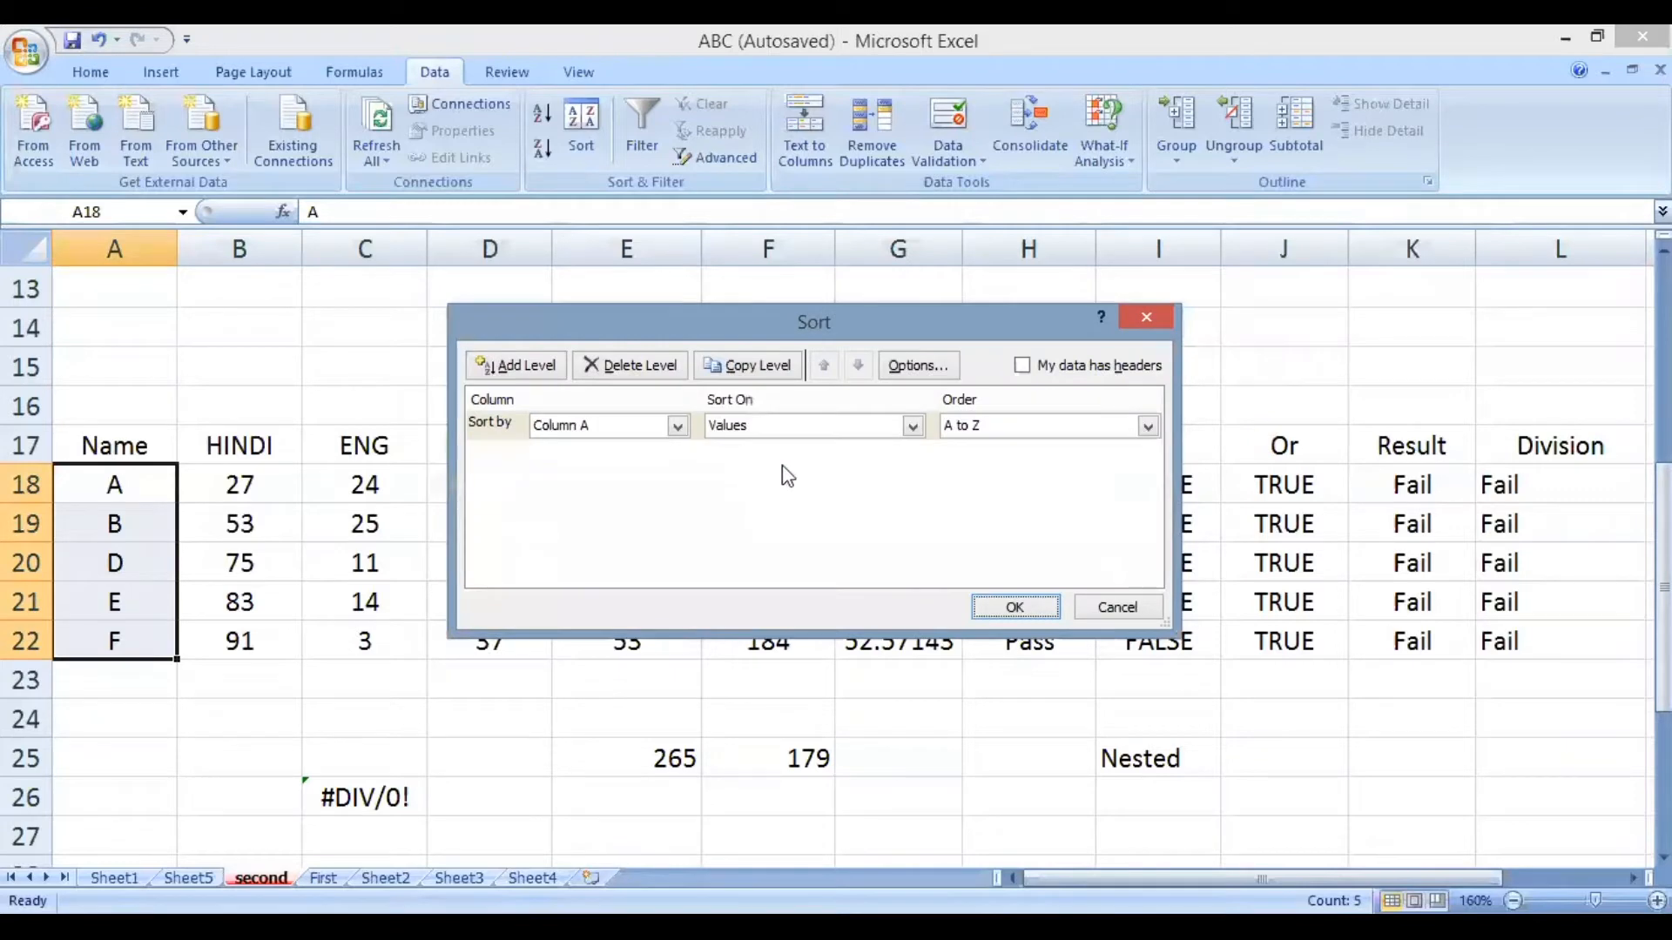
Sort column A by values in the custom list order B, C, D, E, A, F
click(1006, 430)
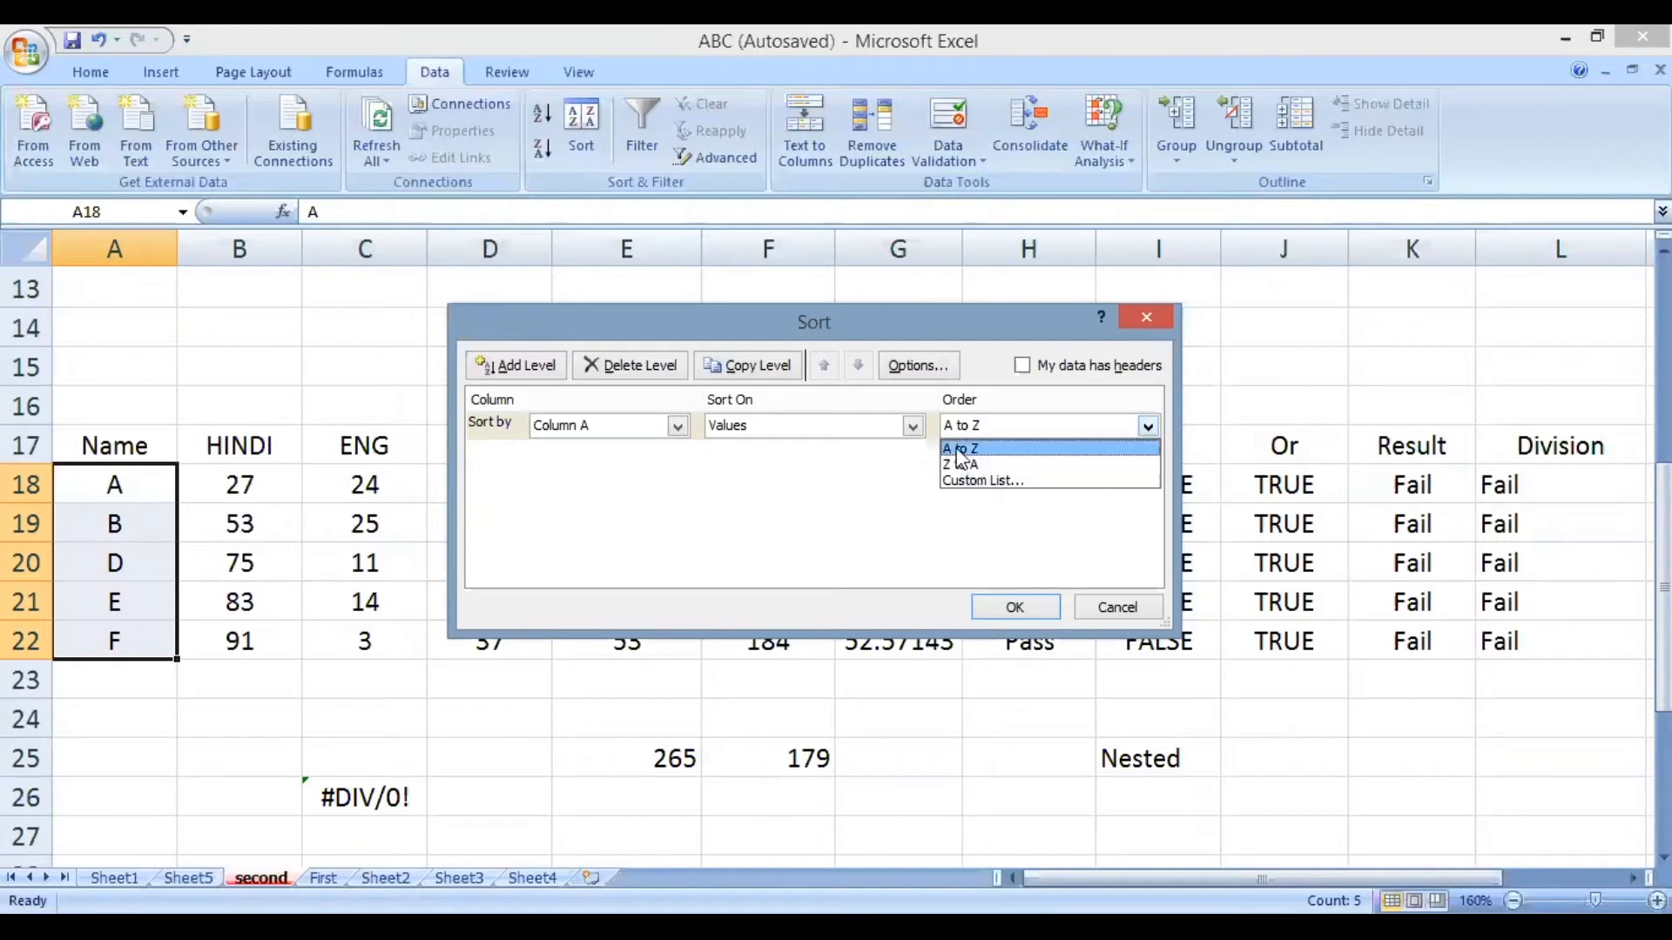
click(992, 480)
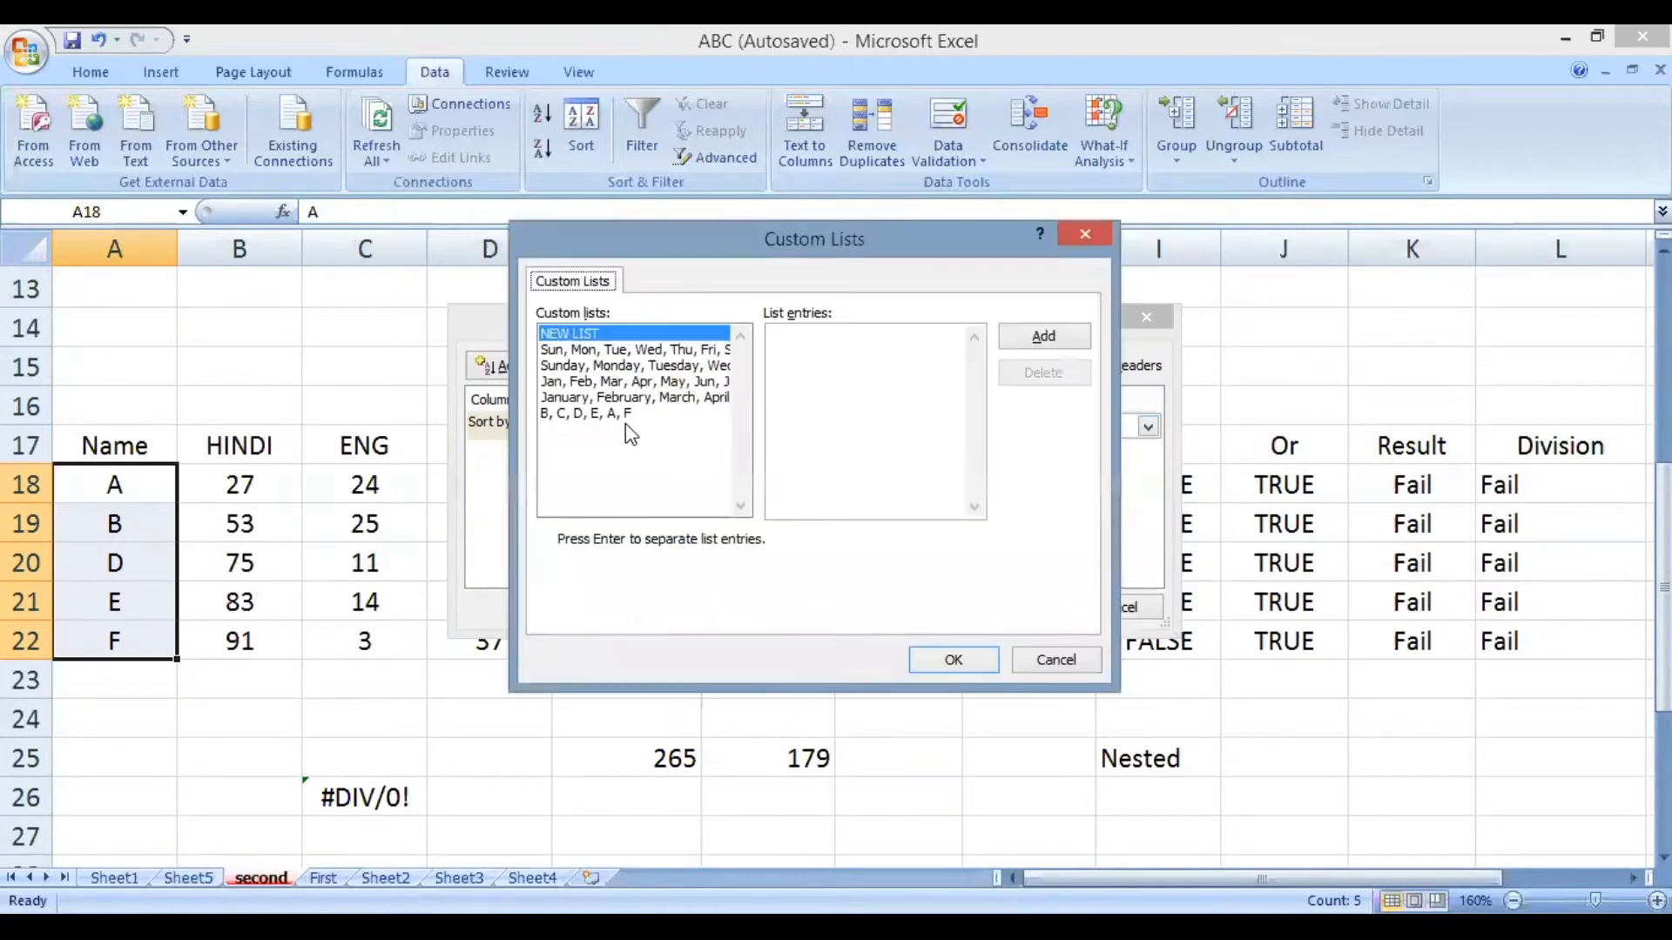
click(618, 414)
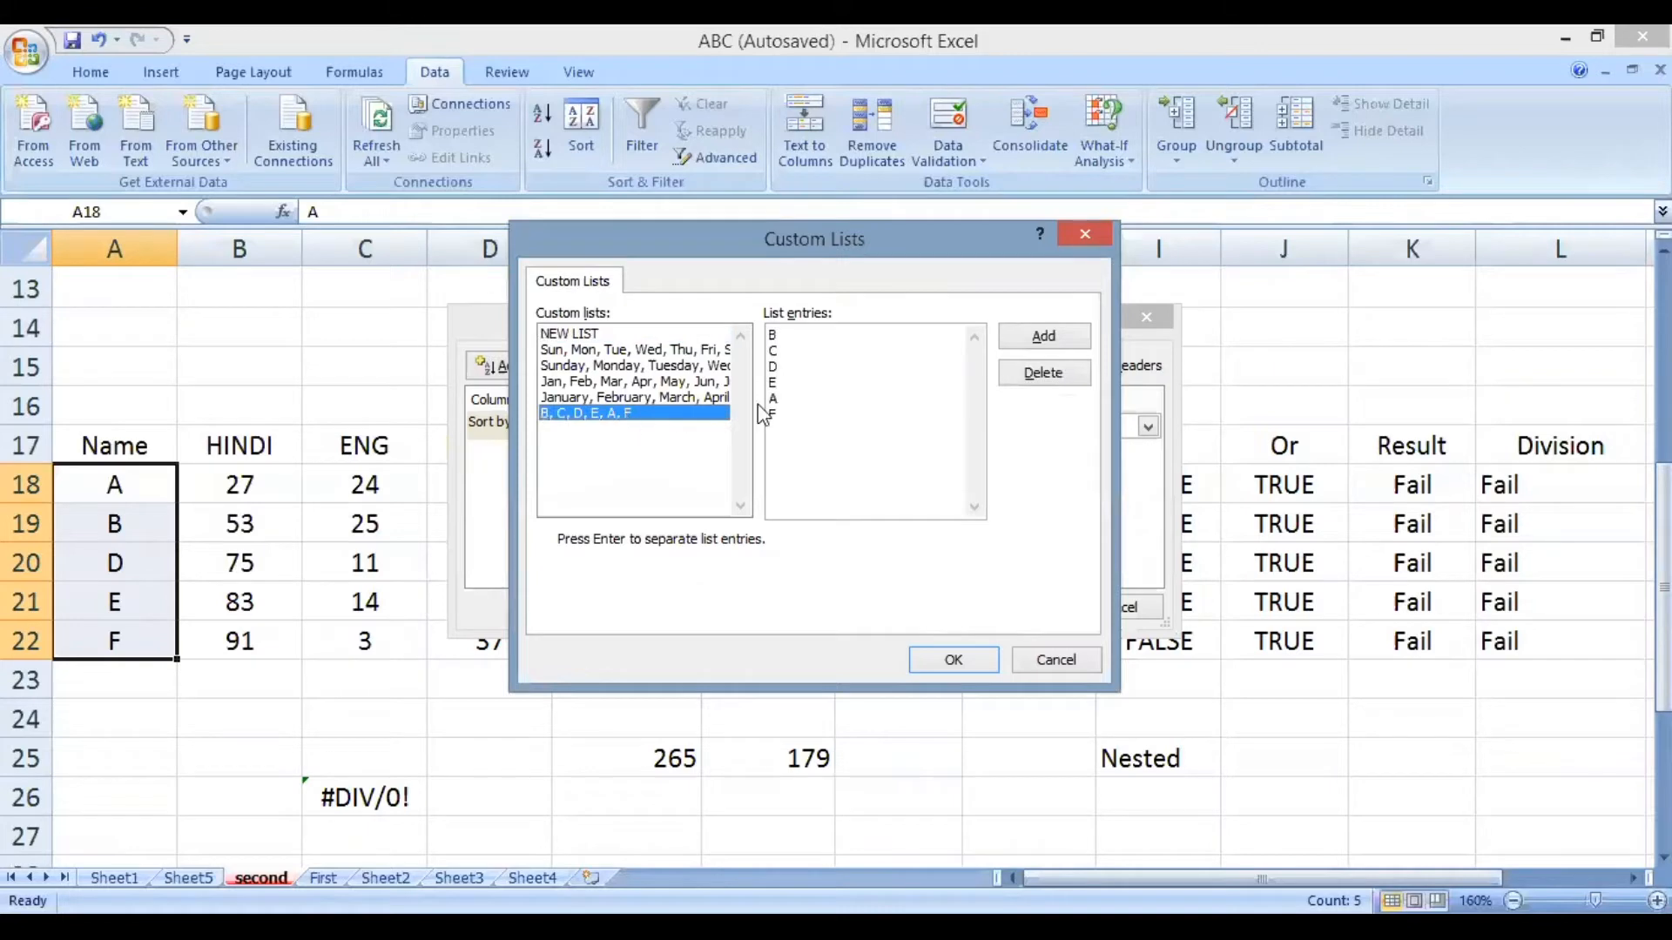
click(926, 660)
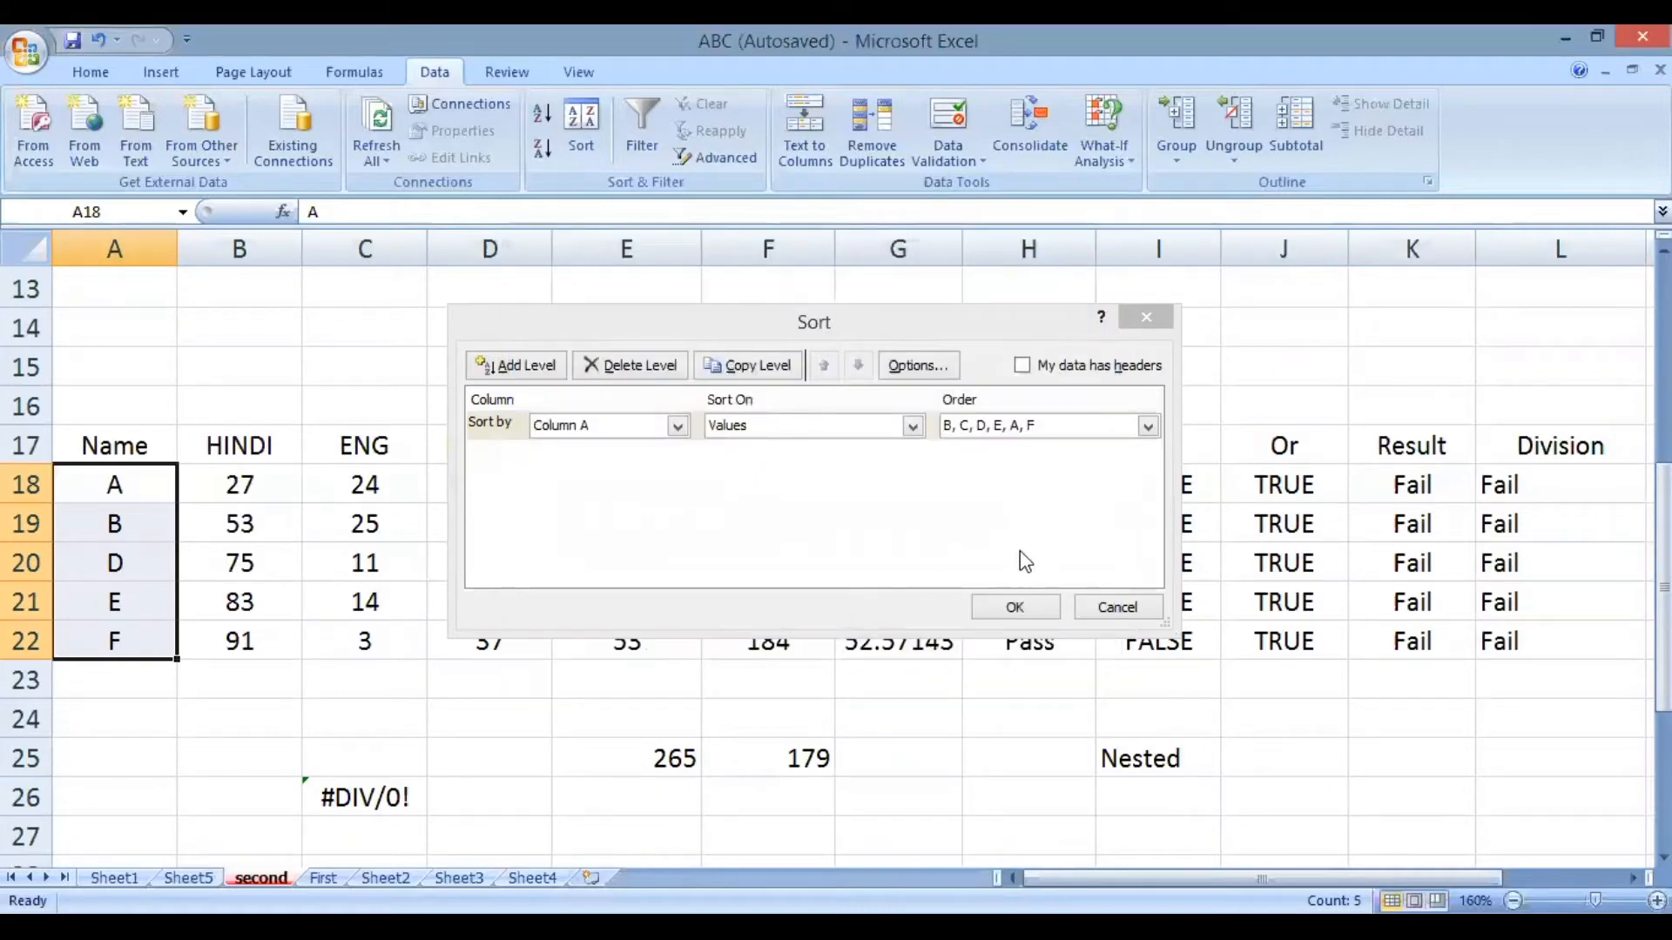
click(1012, 608)
Review the reordered names in A18:A22 and undo the custom-order sort
drag(142, 510, 138, 638)
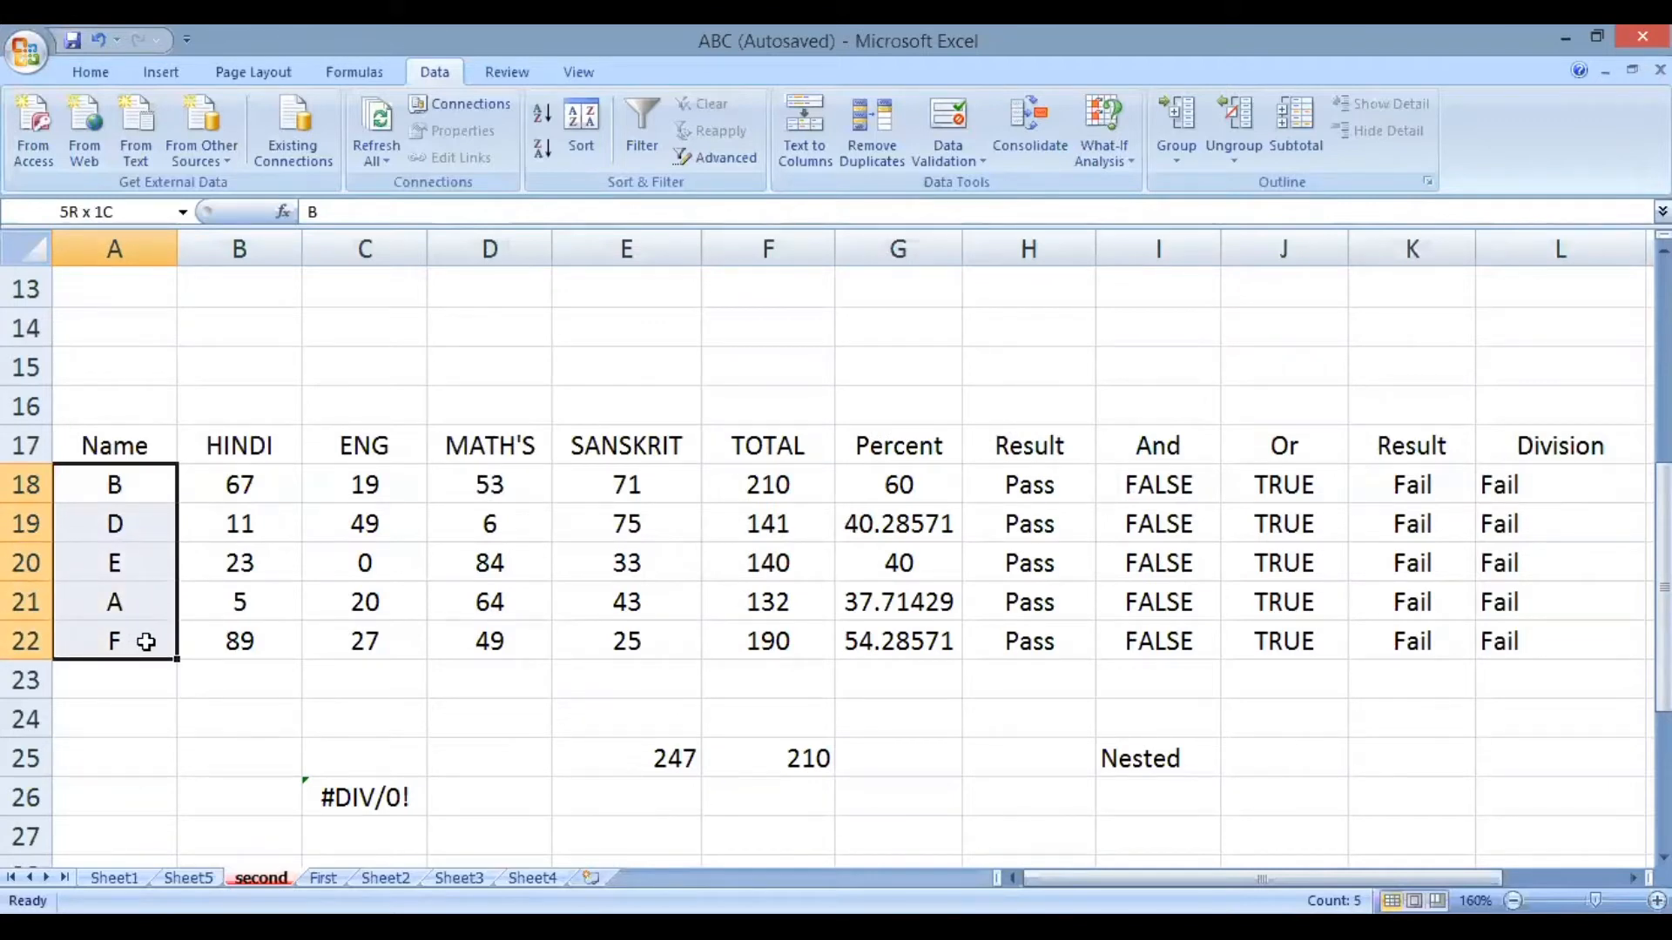
drag(145, 641, 157, 638)
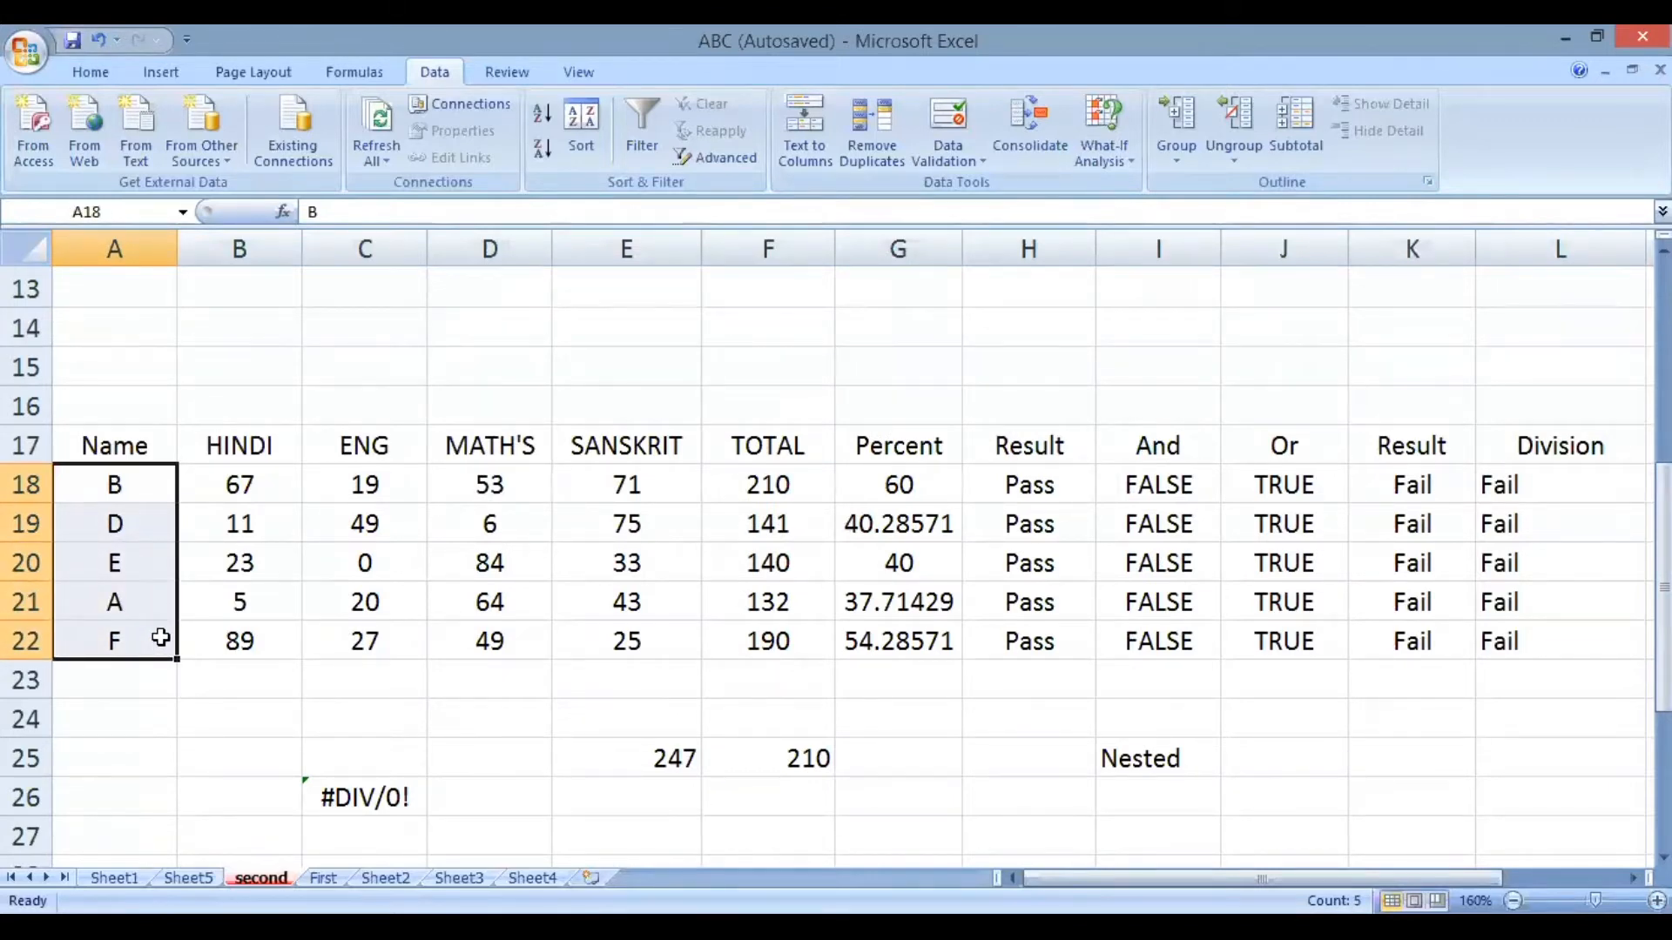
click(98, 39)
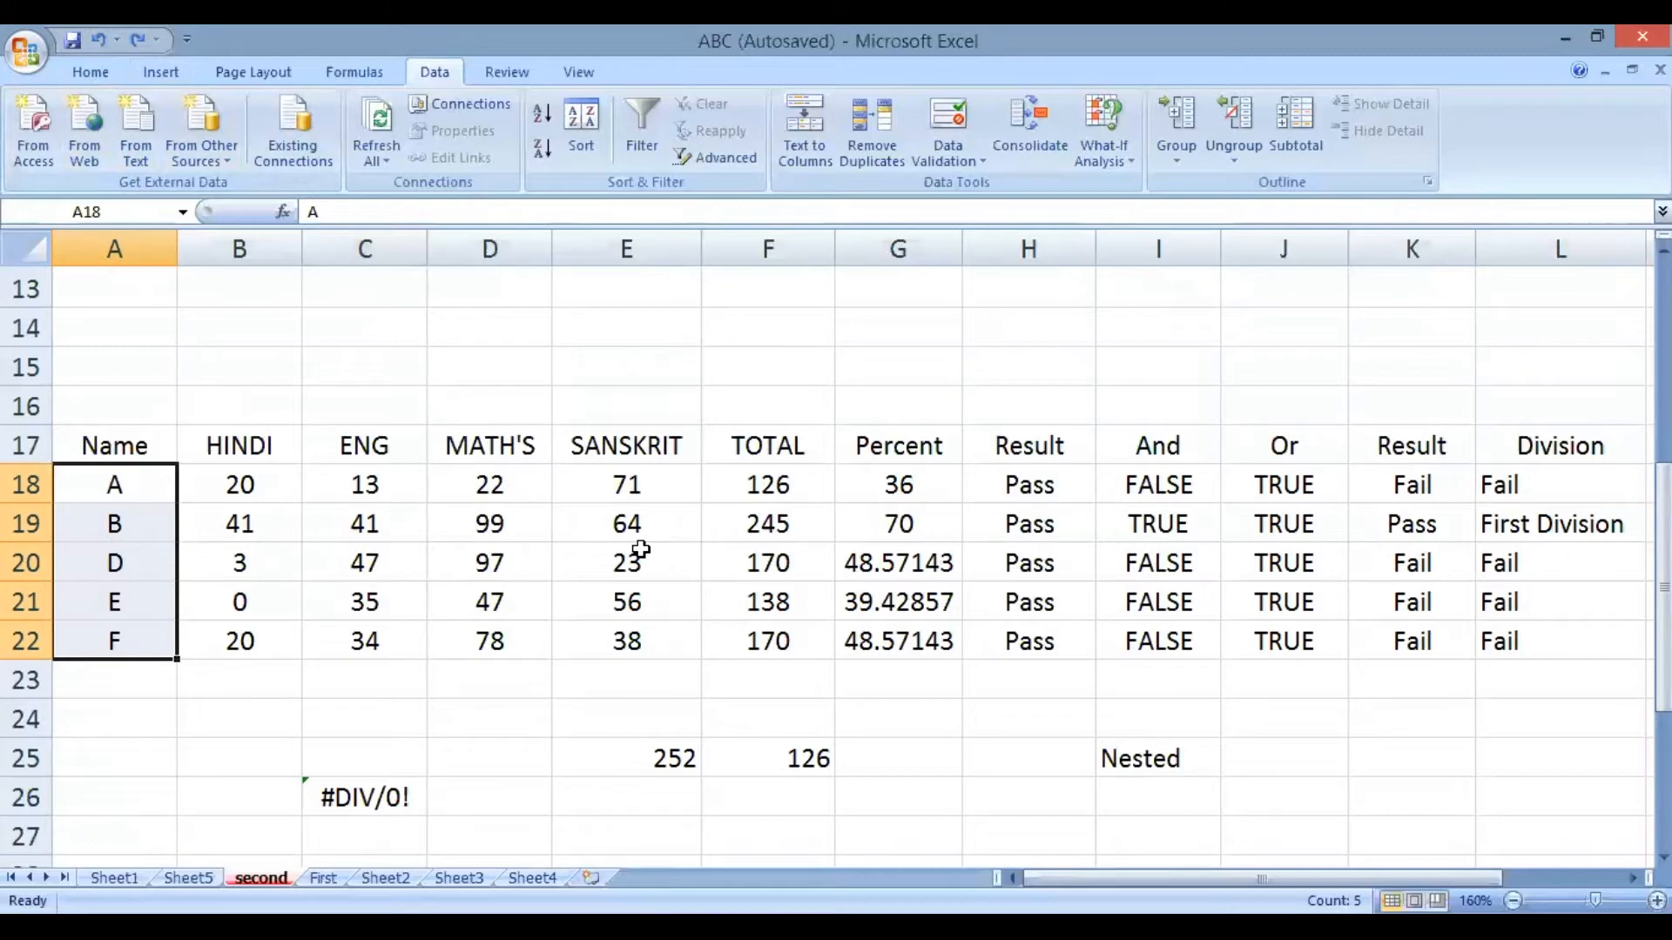
click(640, 550)
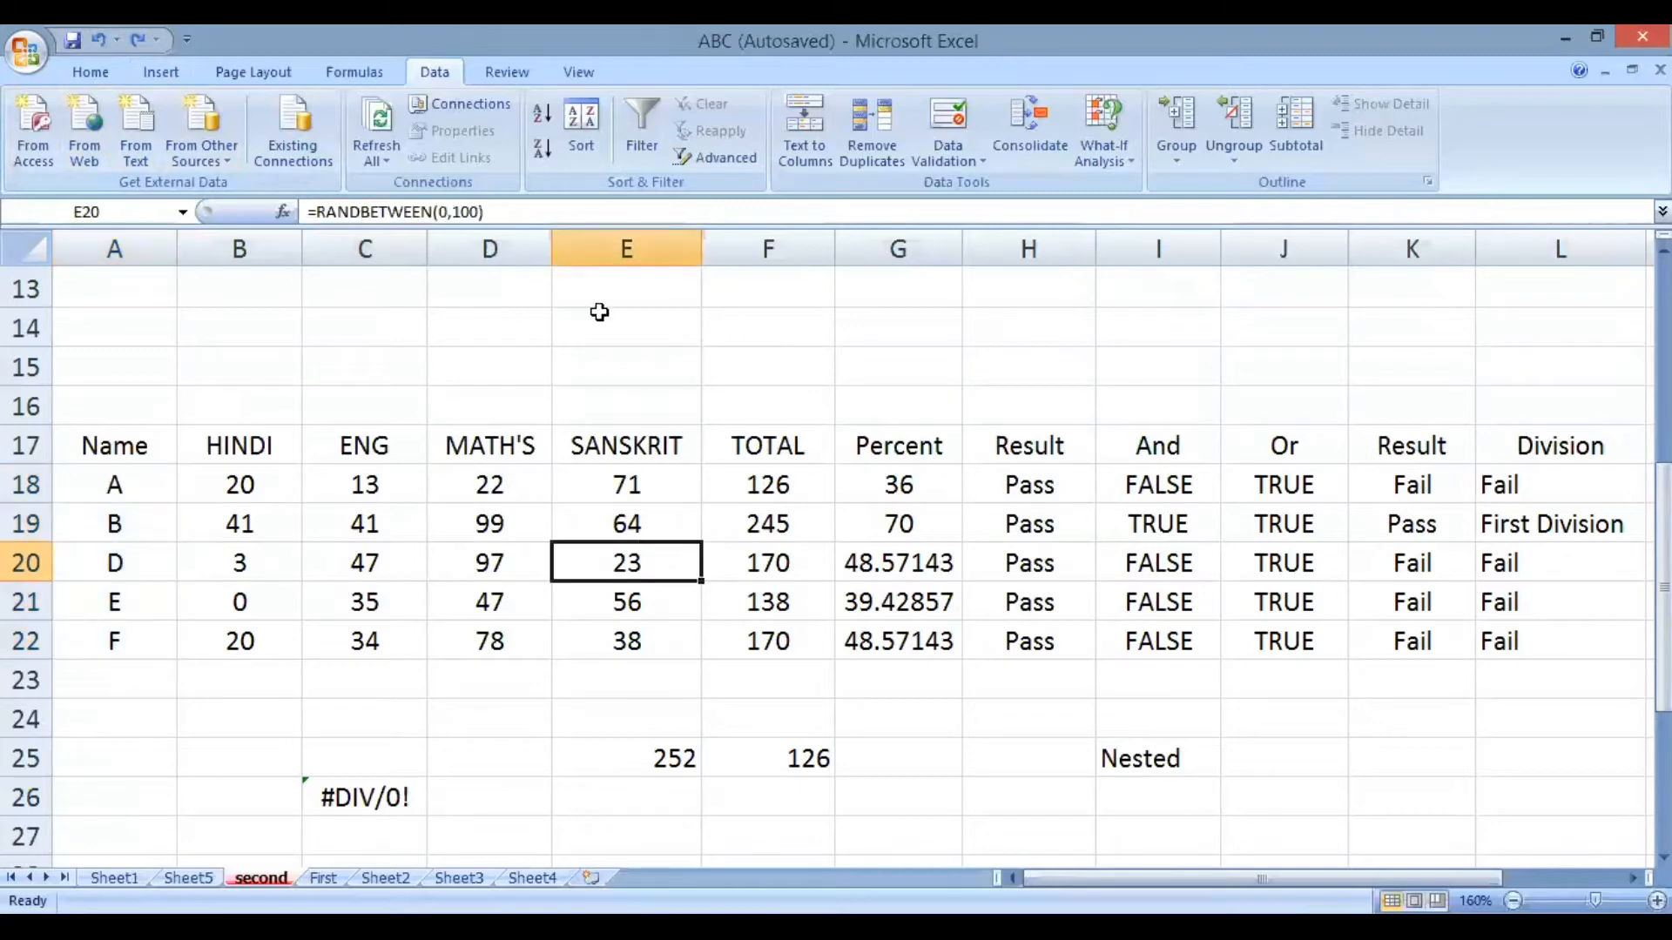
Add filters to the marks table's header row and try excluding and re-including A in the Name filter
click(153, 428)
click(634, 129)
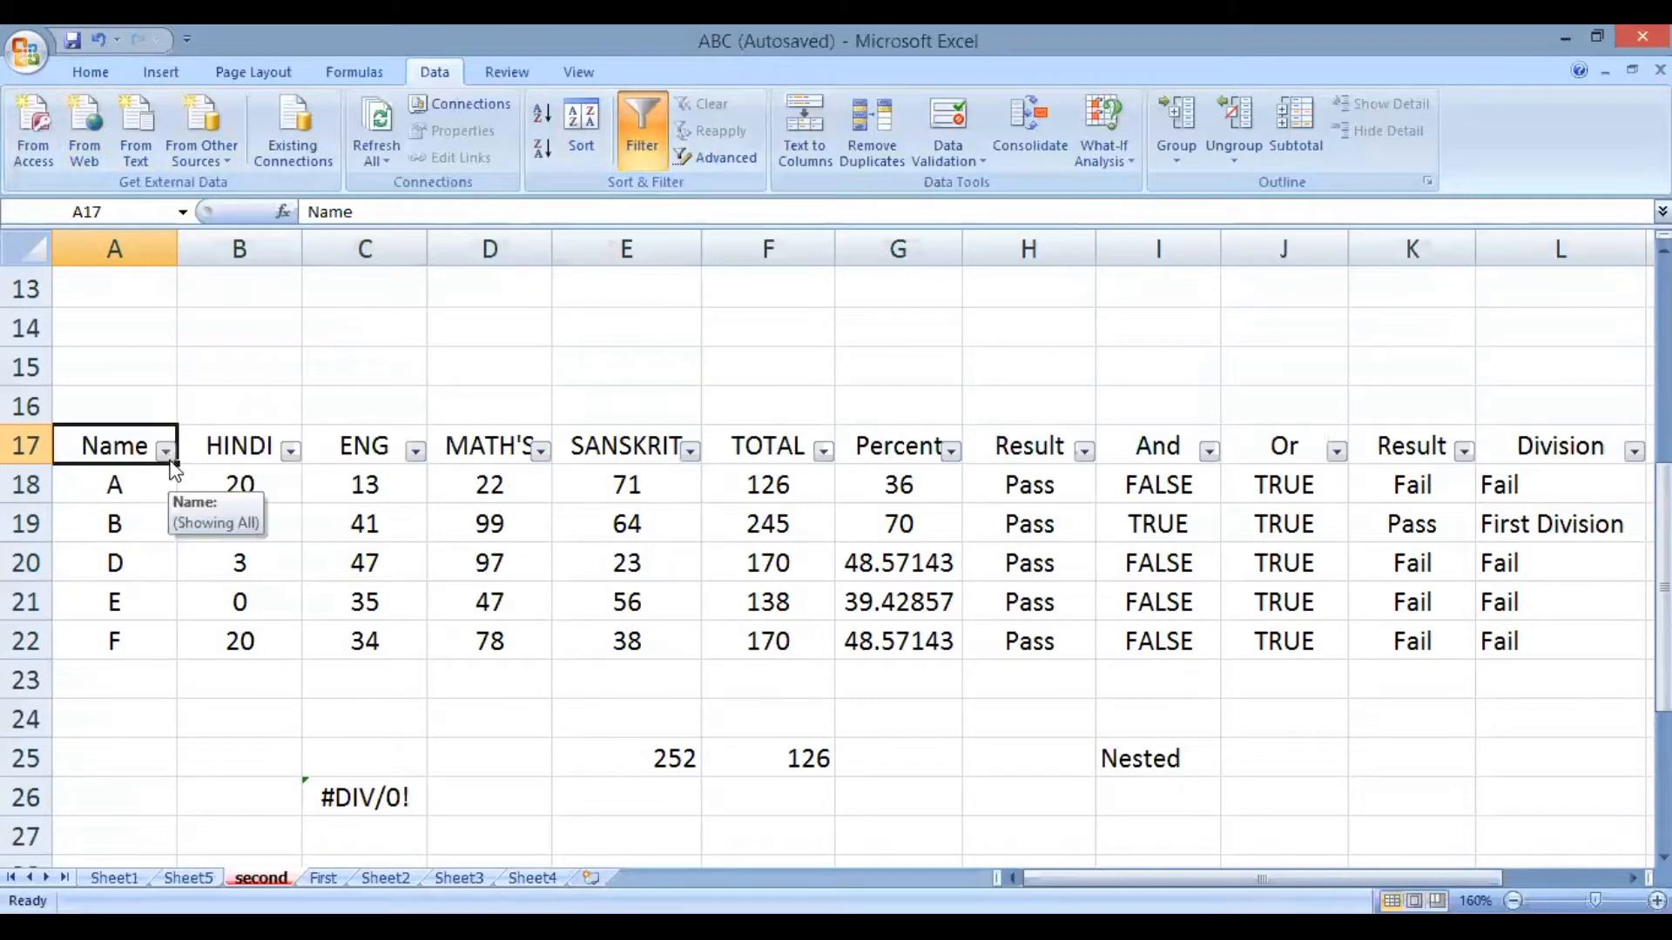
click(166, 451)
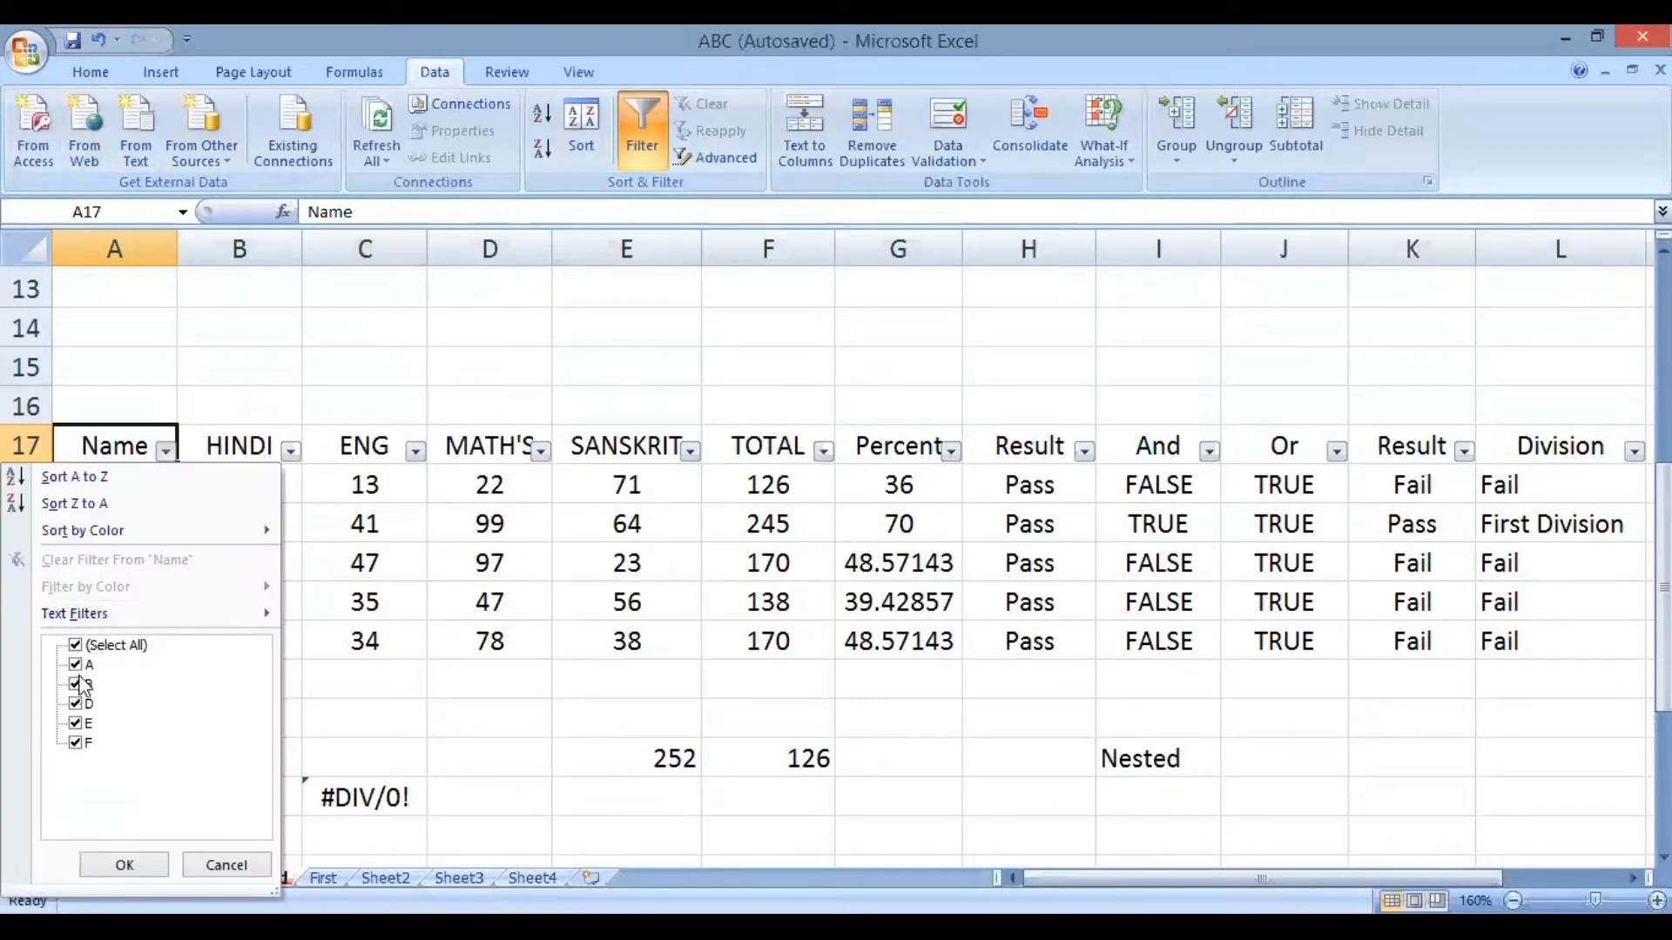
click(76, 667)
click(75, 667)
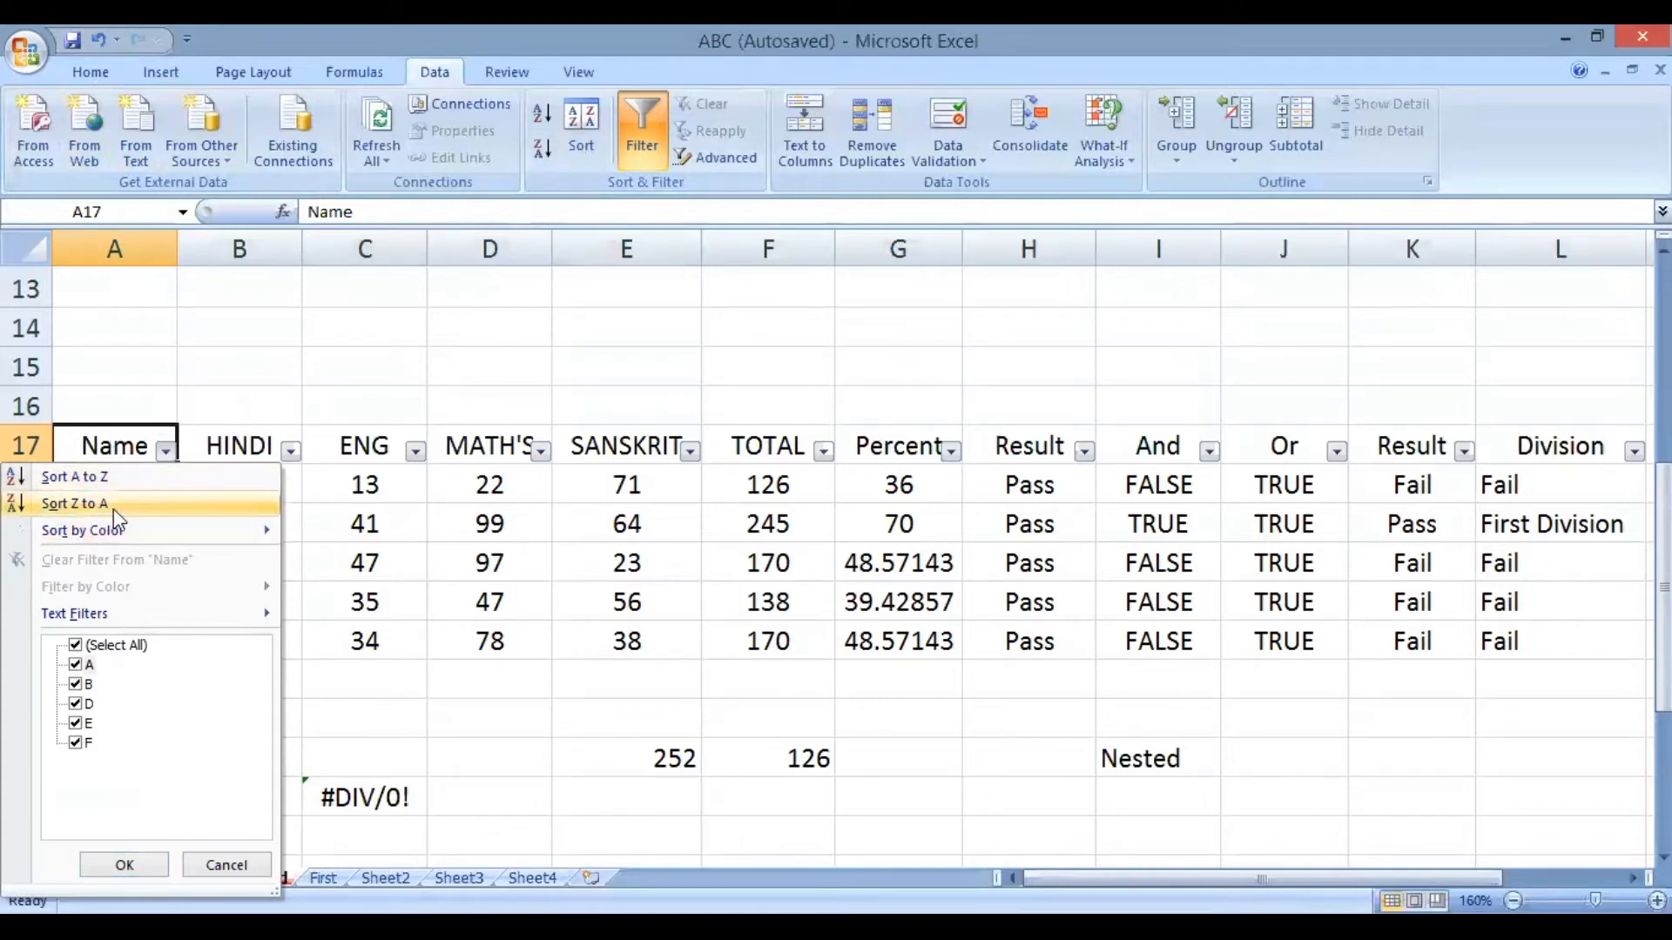
Look at the custom sort offered by the Name filter, cancel it and remove the filters from the table
mouse_move(137, 538)
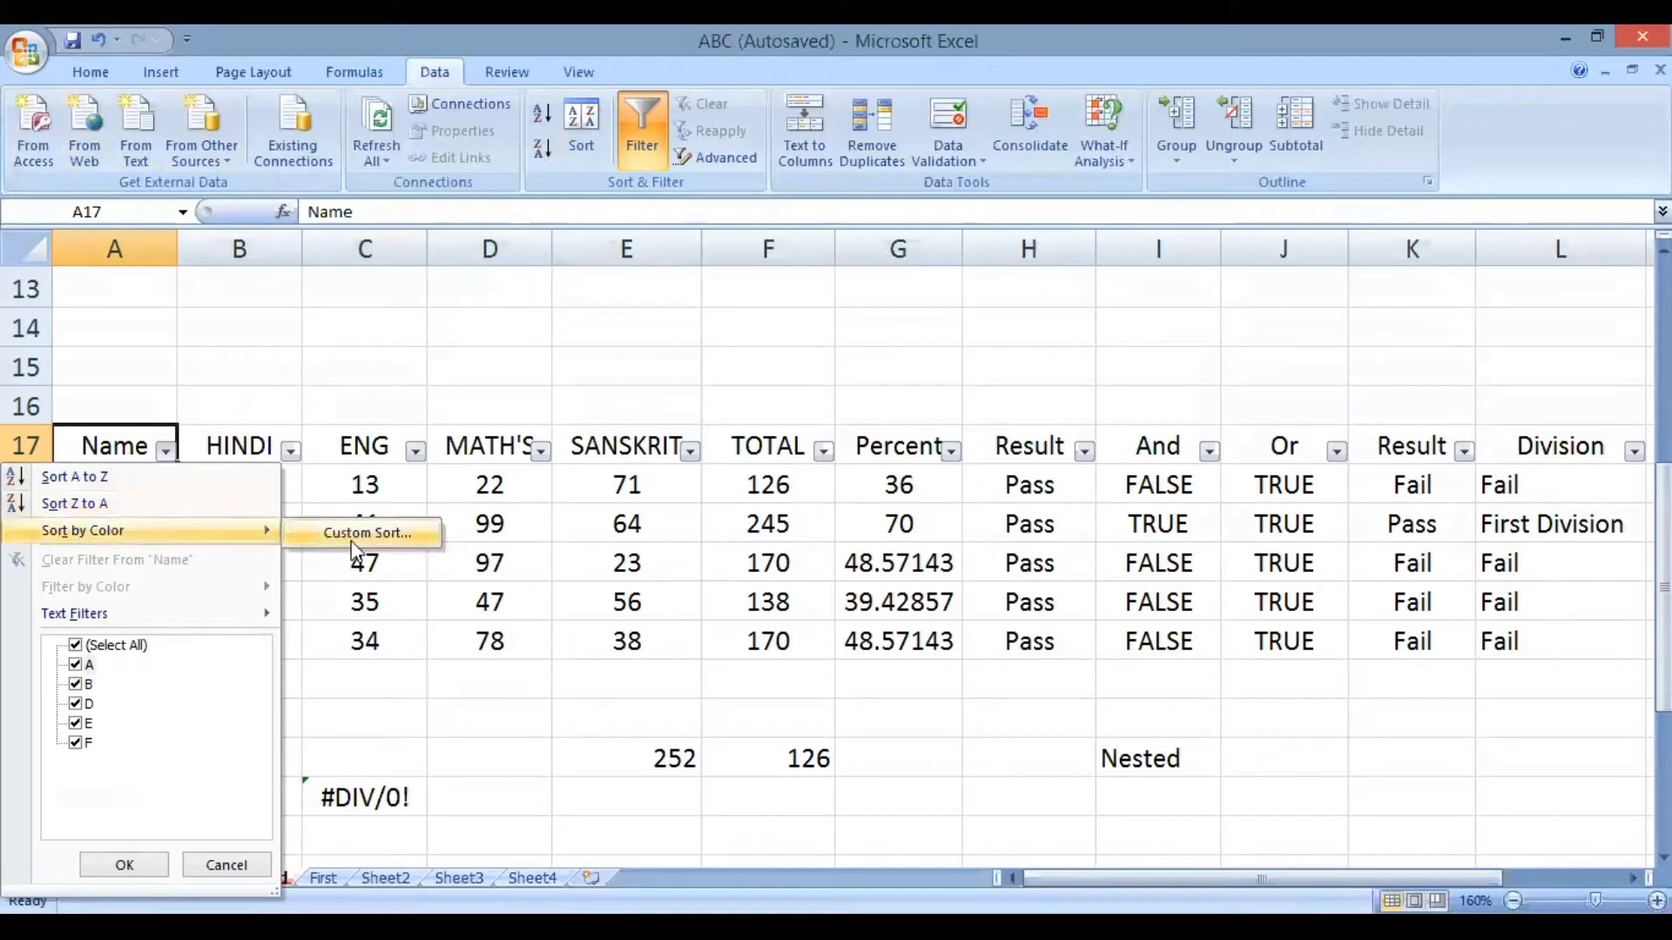
click(361, 533)
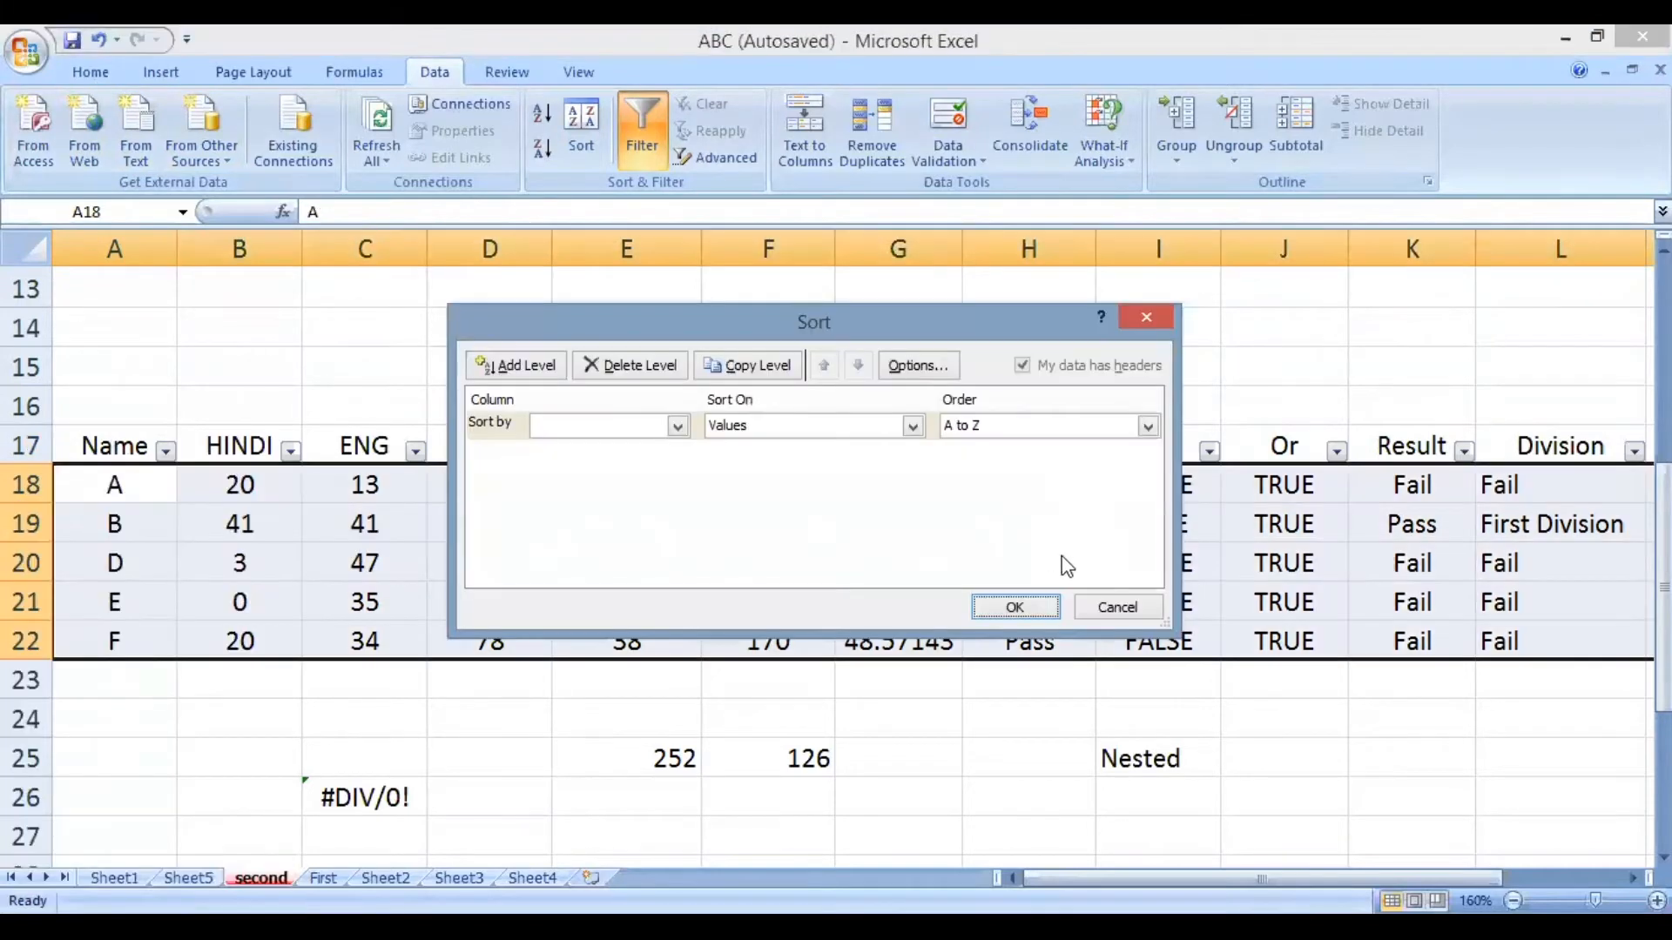
click(1111, 606)
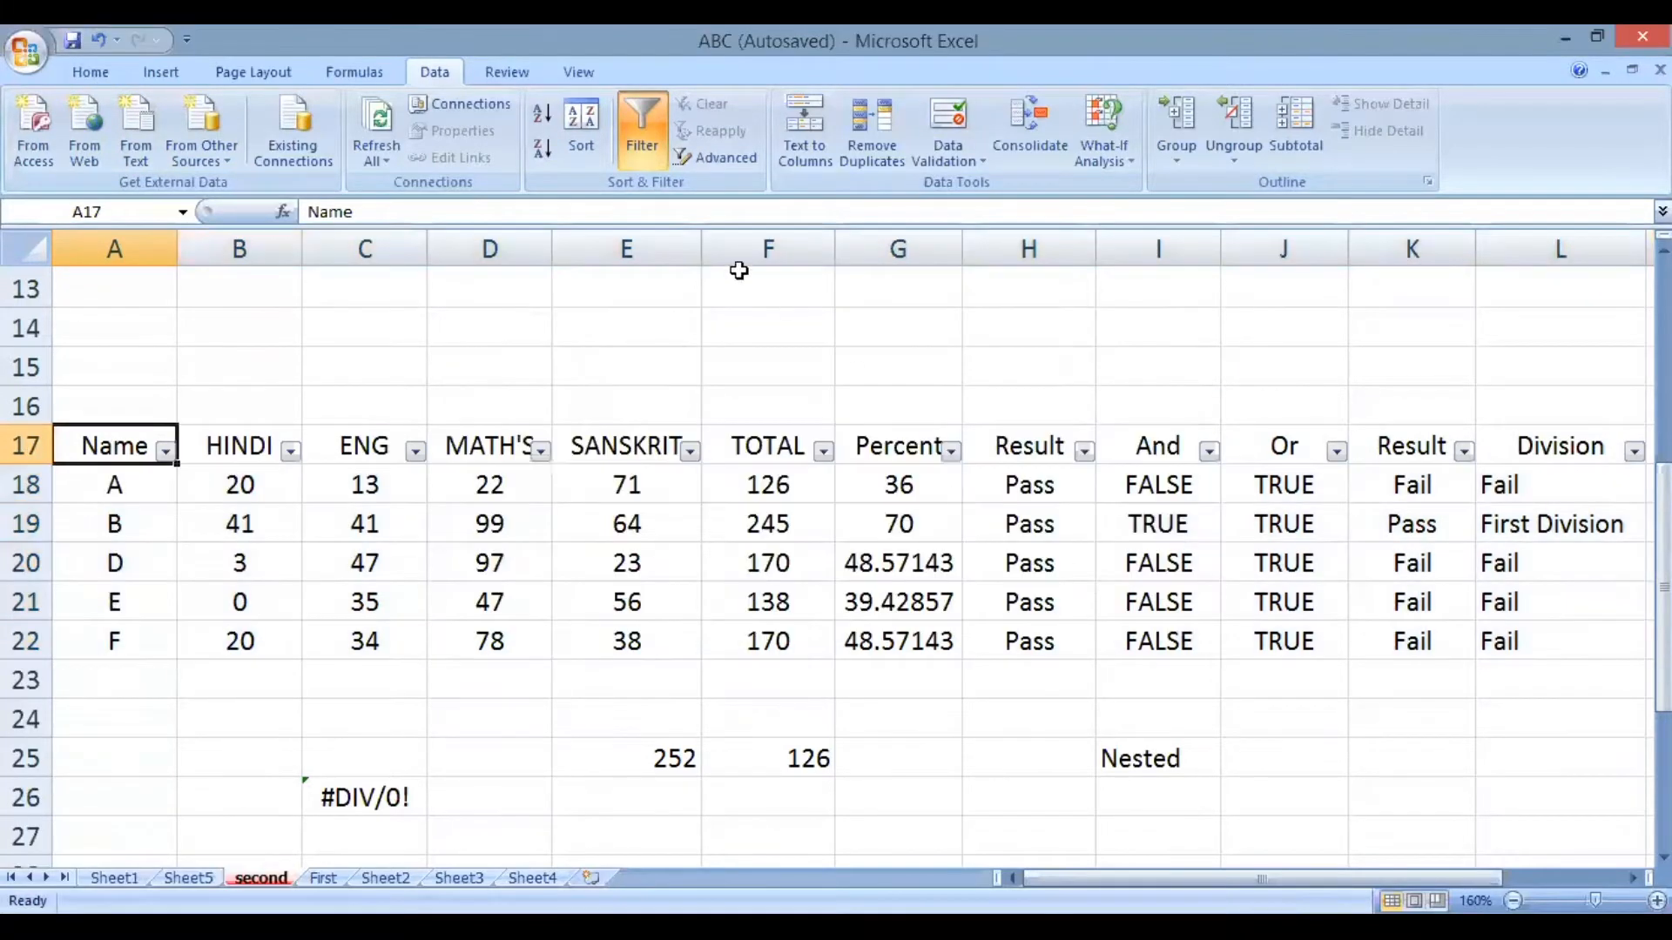
click(651, 145)
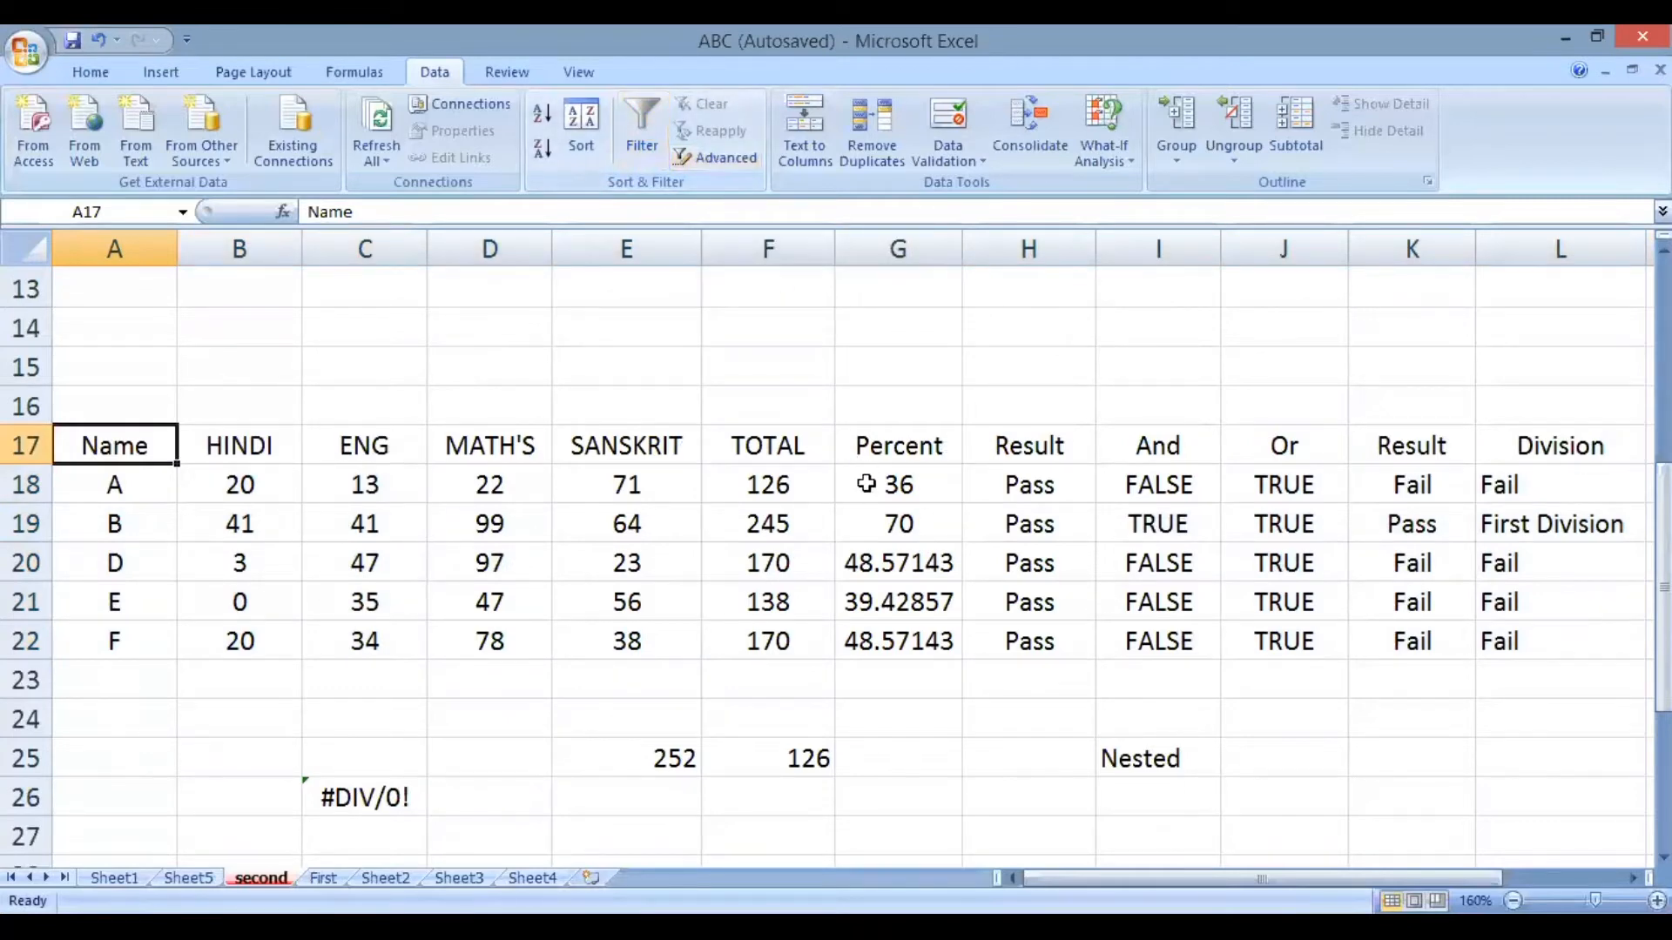
Create a filter criteria range below the marks table with Name in H30 and A in H31
scroll(866, 486, down, 4)
click(1028, 469)
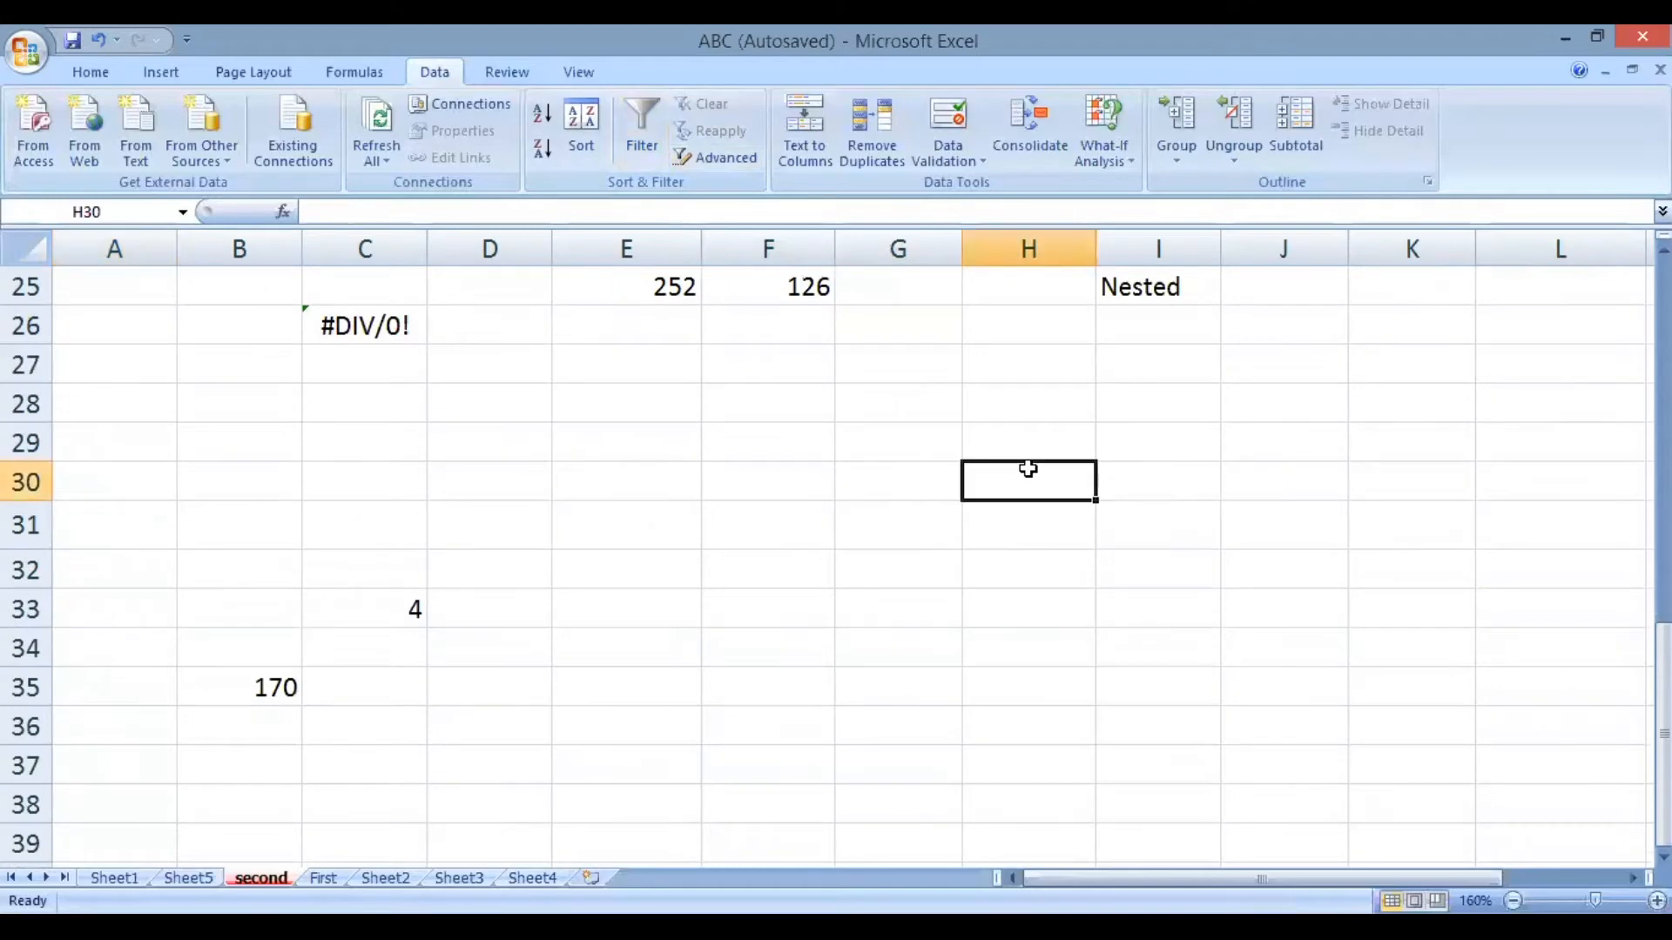
text(Name)
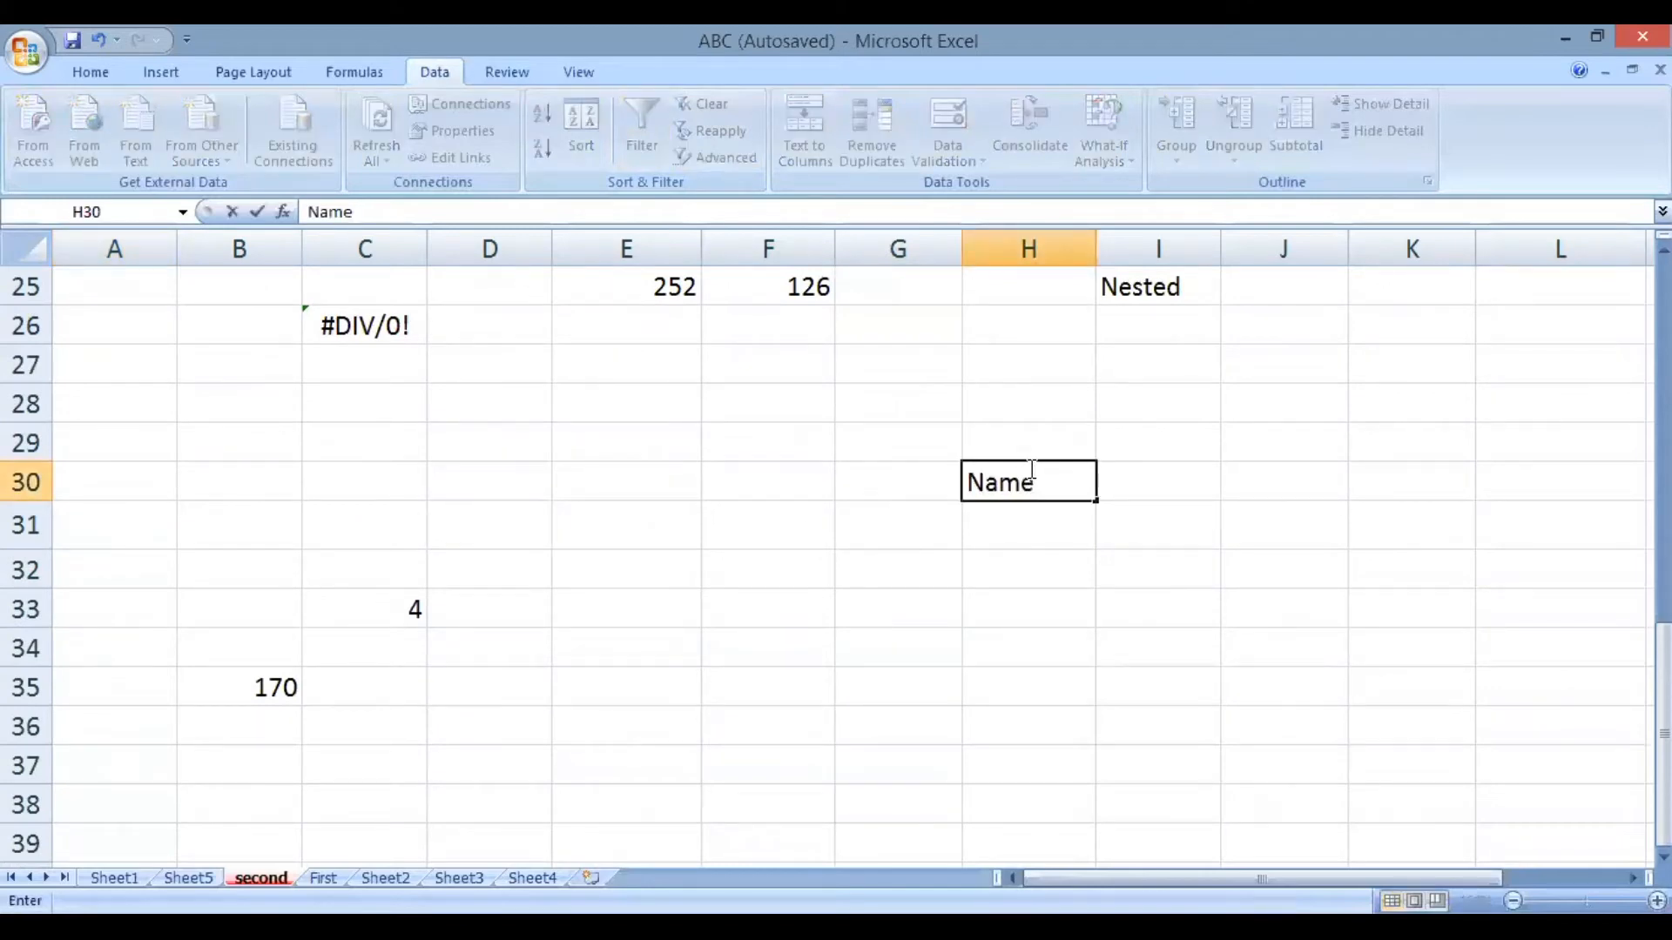
key(Return)
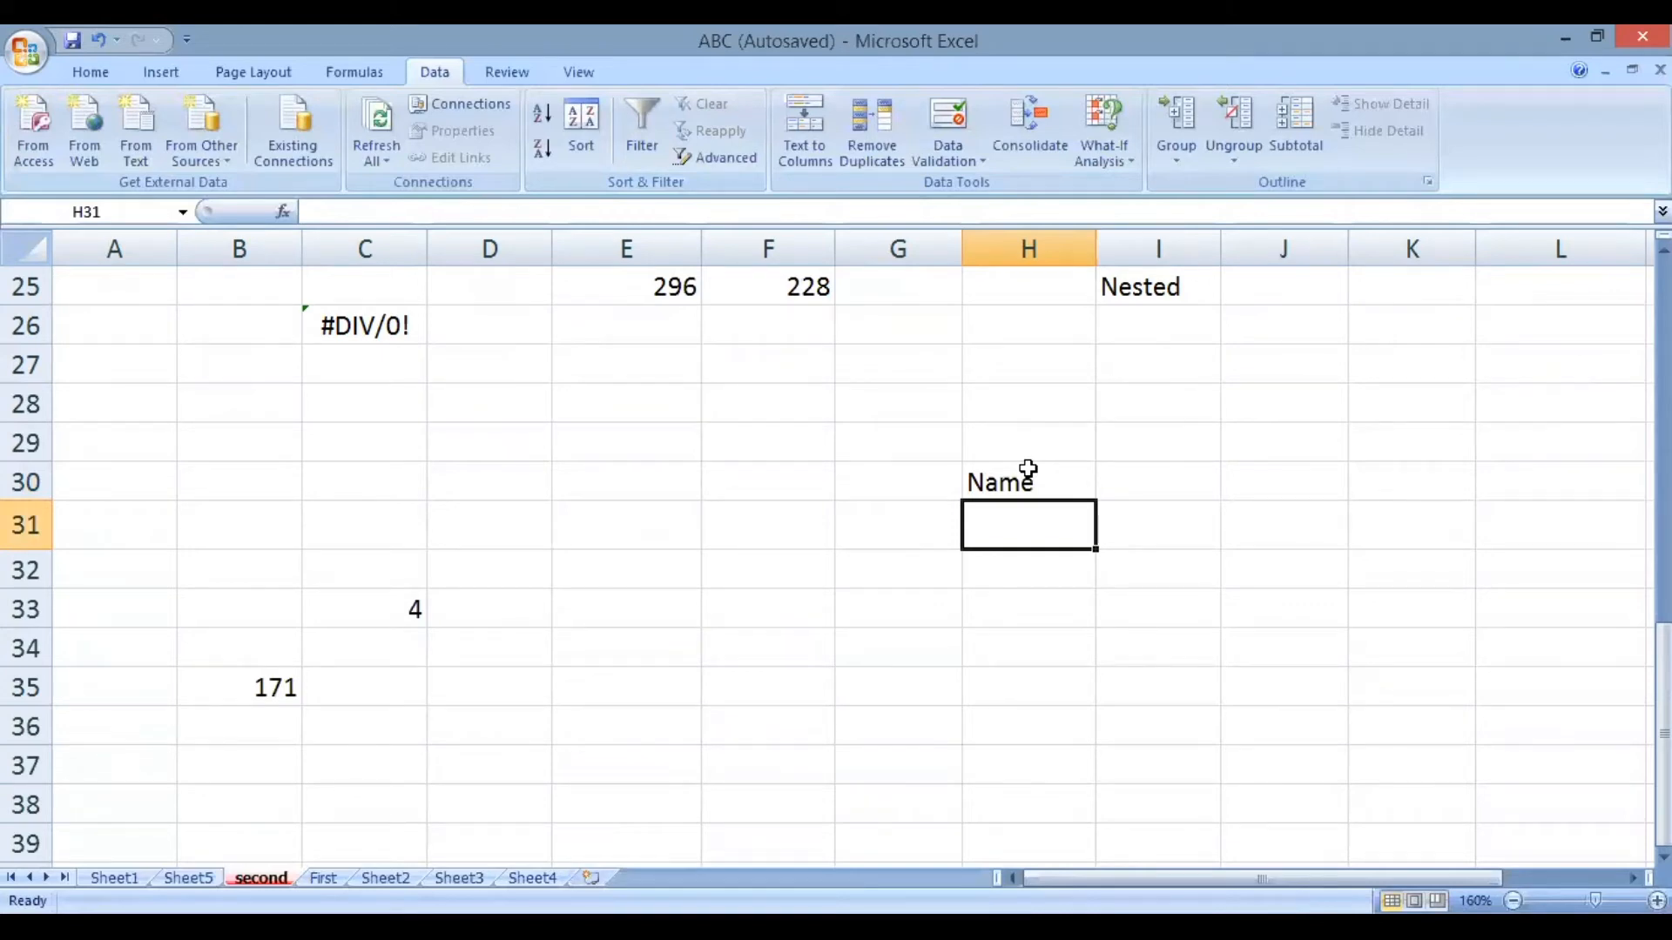
text(A)
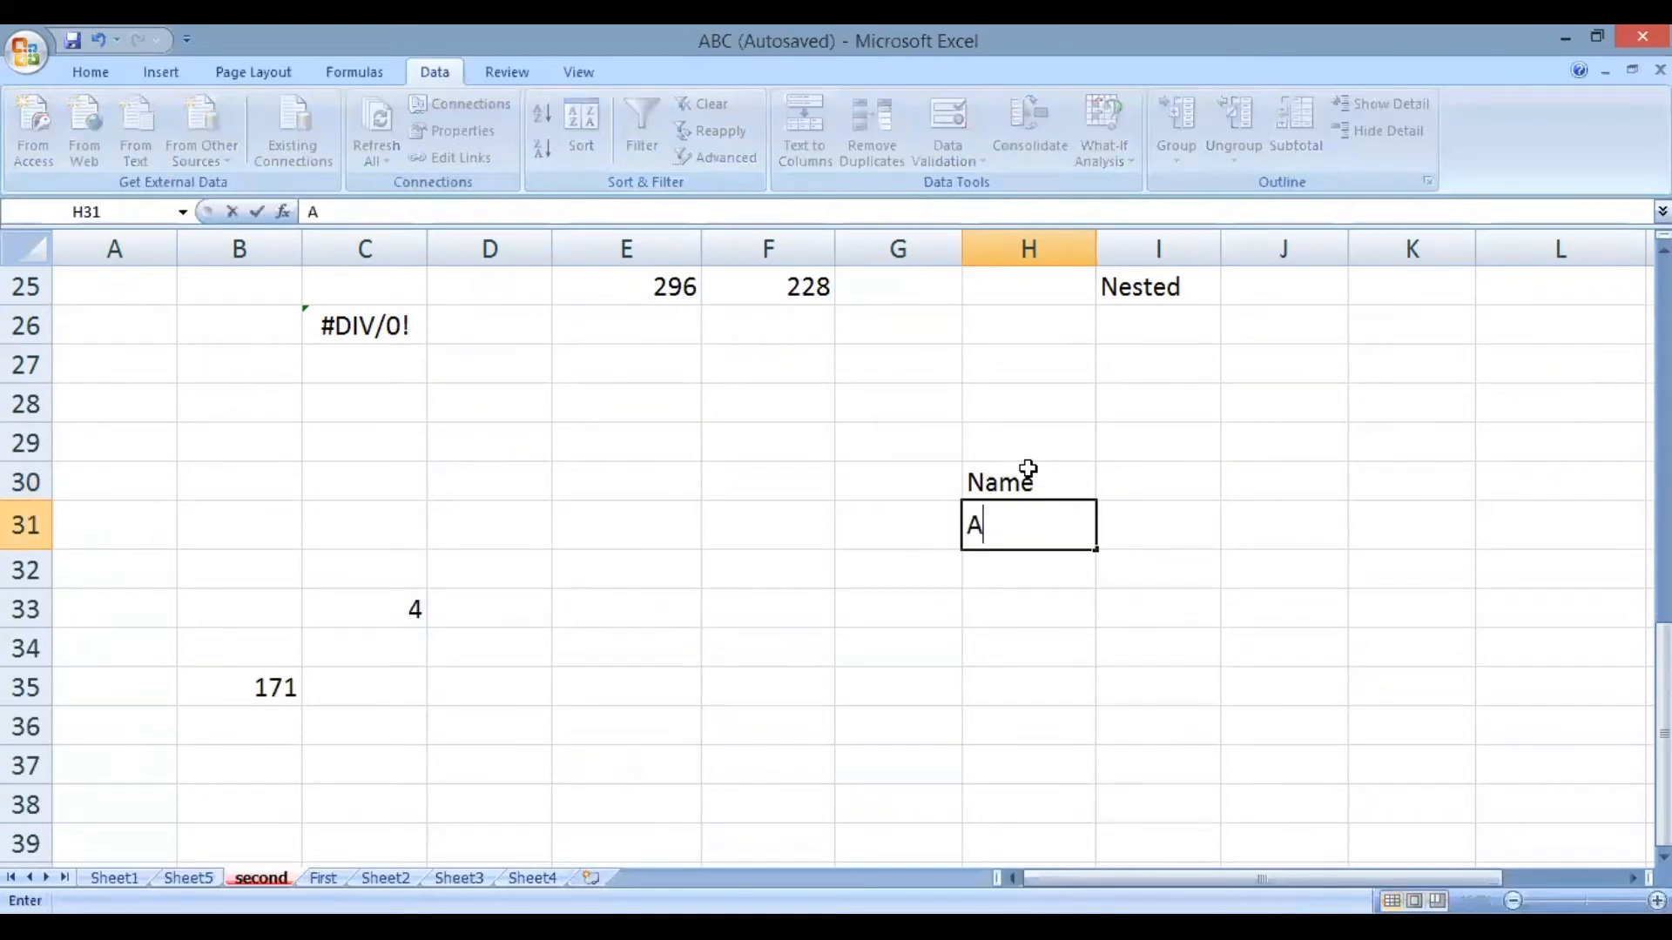
key(Return)
key(Up)
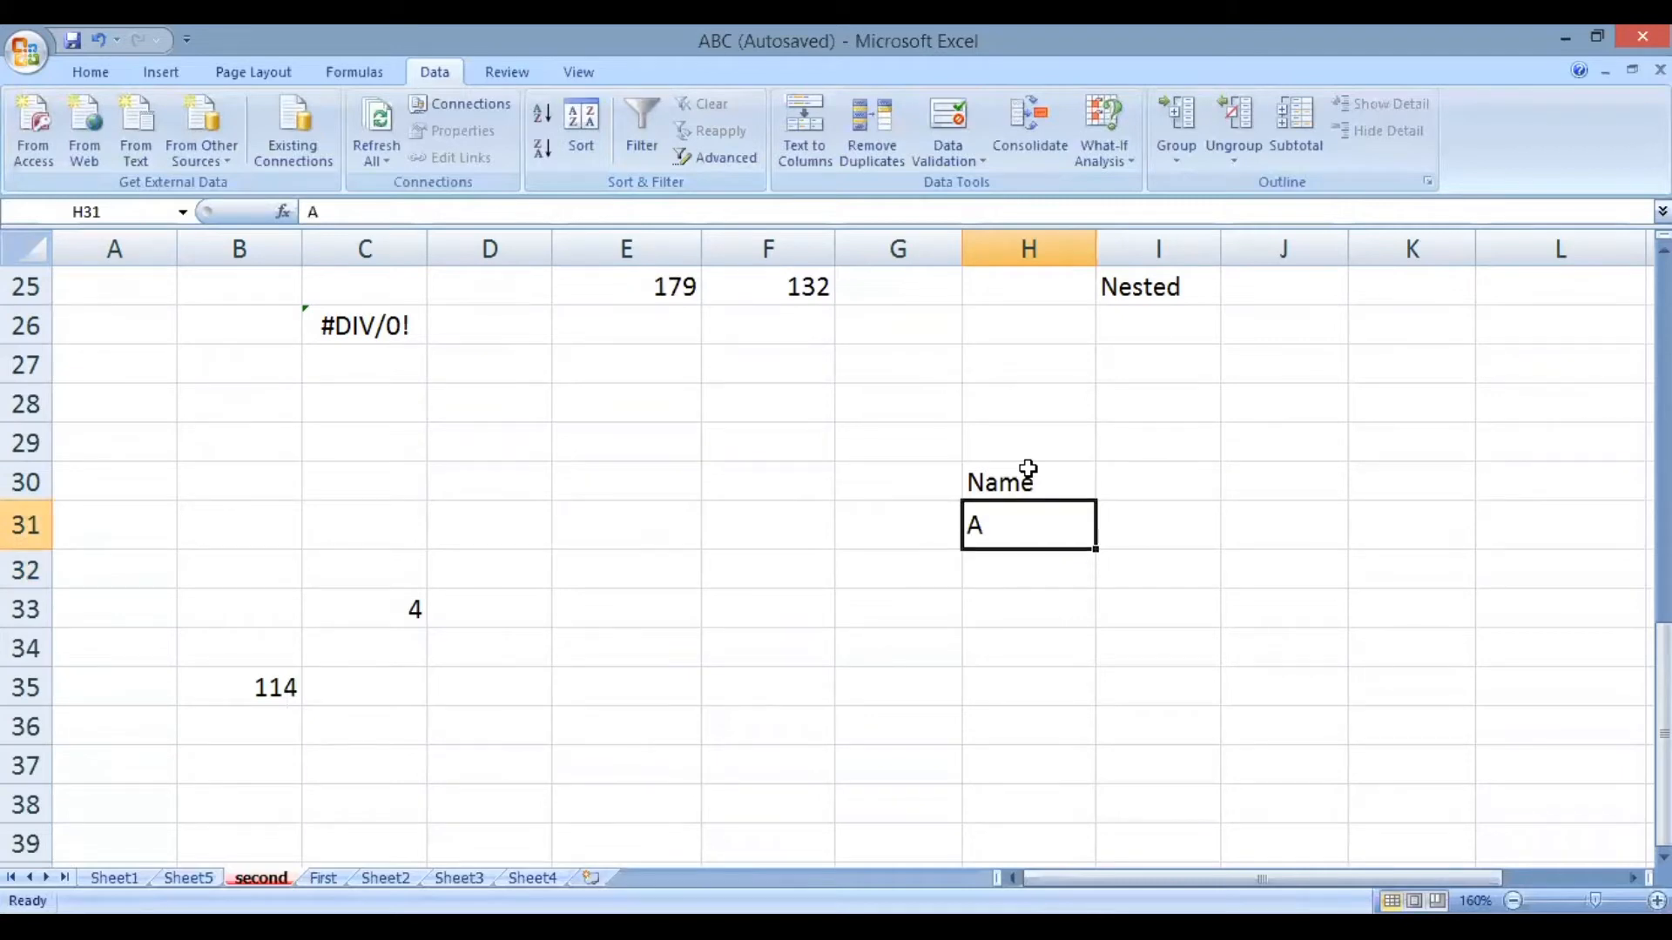
Select the criteria range H30:H31 and compare it with the Name column of the marks table
click(1034, 483)
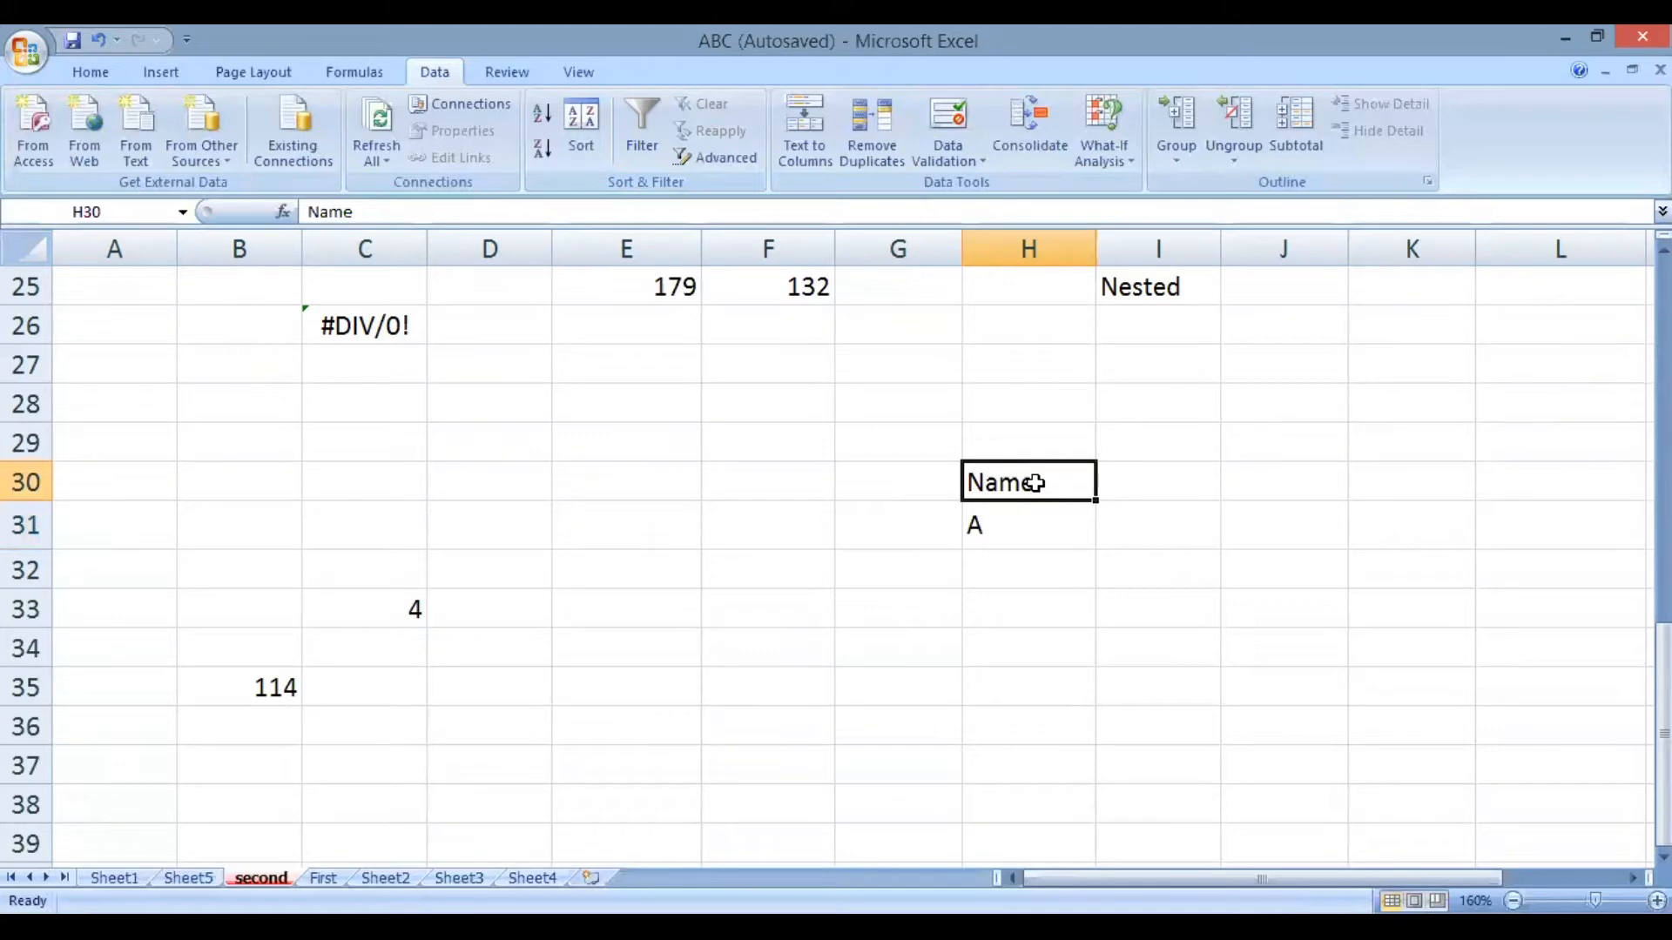
click(1051, 526)
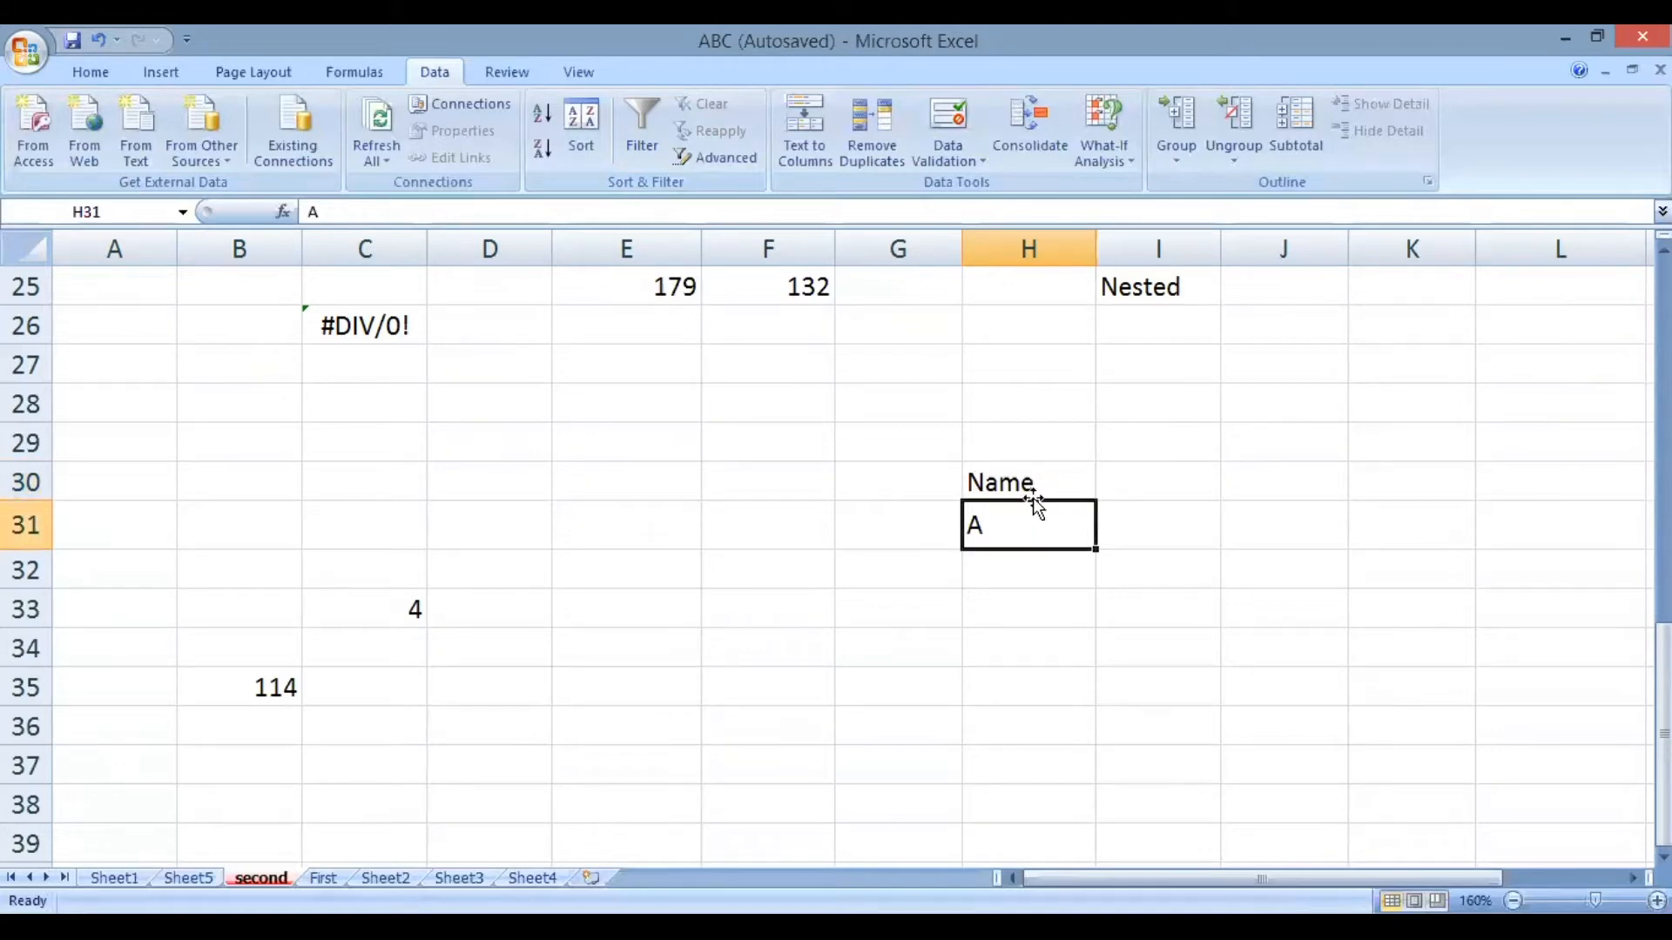
drag(1033, 479, 1031, 525)
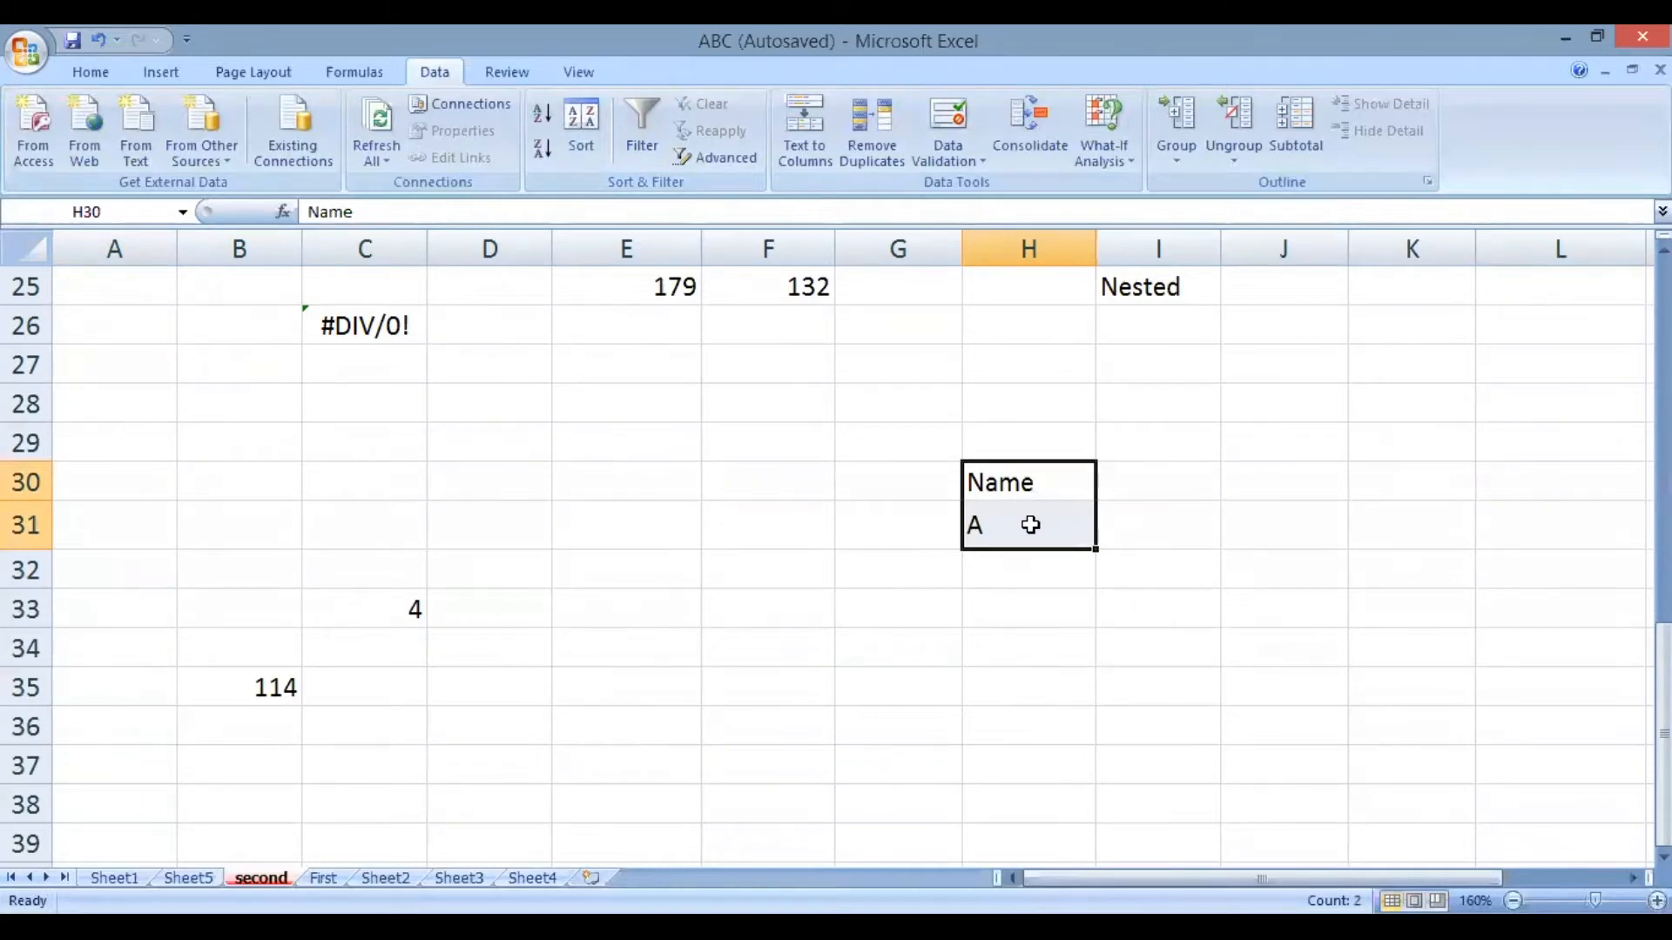
scroll(970, 522, up, 5)
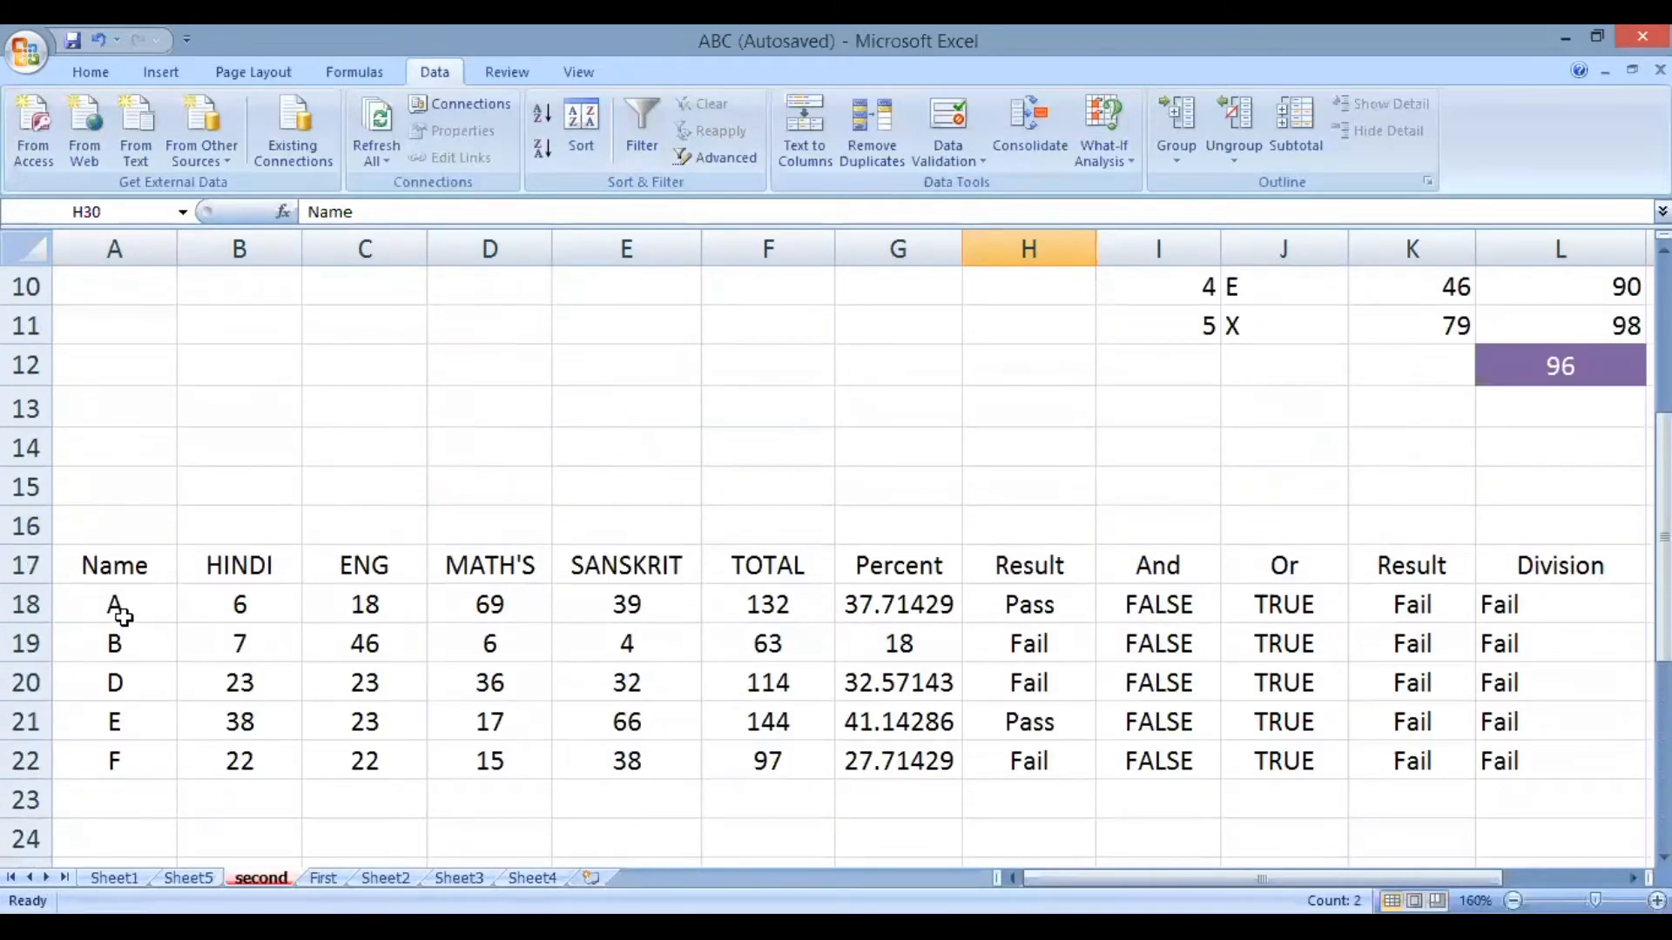
scroll(1058, 624, down, 3)
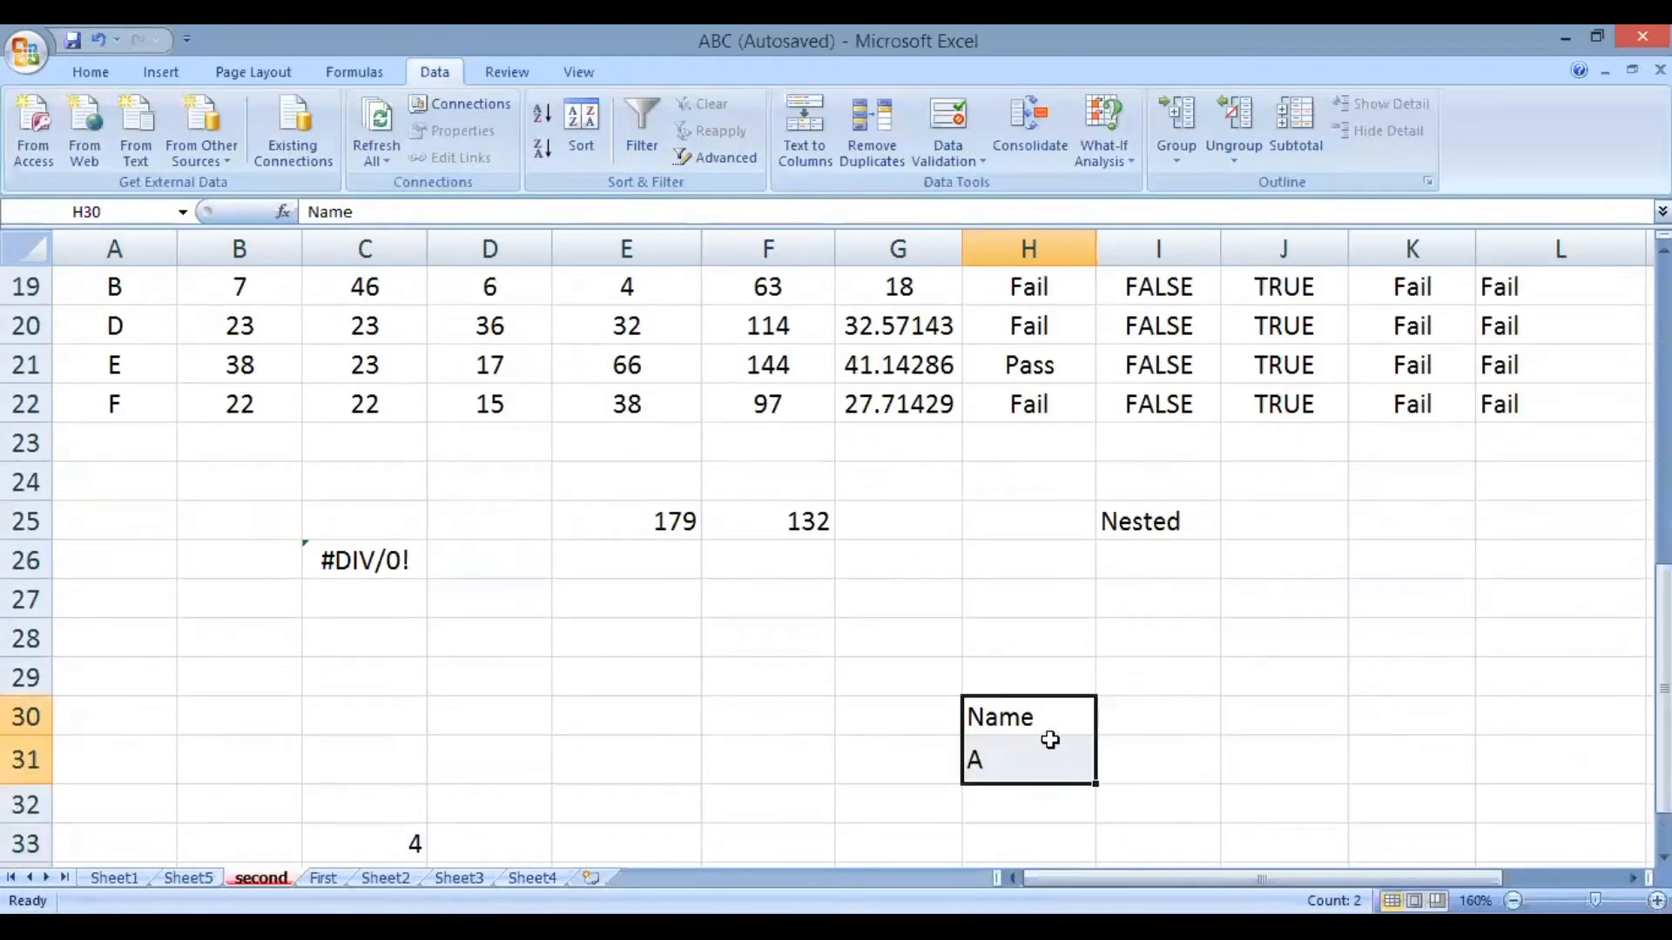
scroll(482, 570, up, 2)
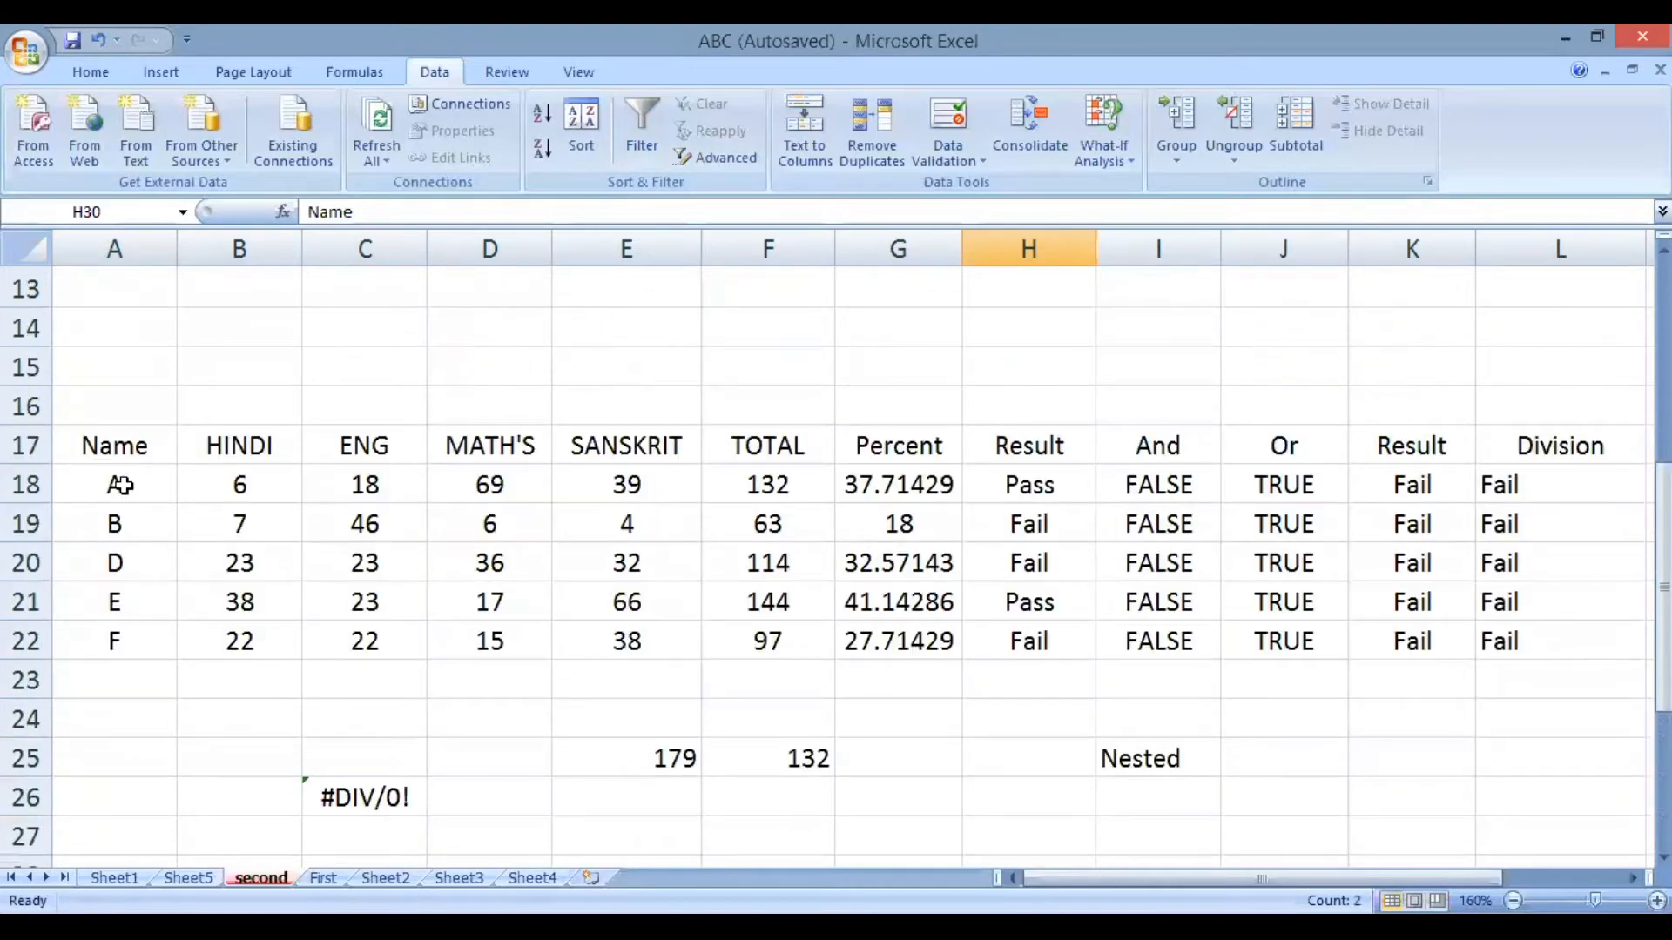
scroll(553, 512, down, 3)
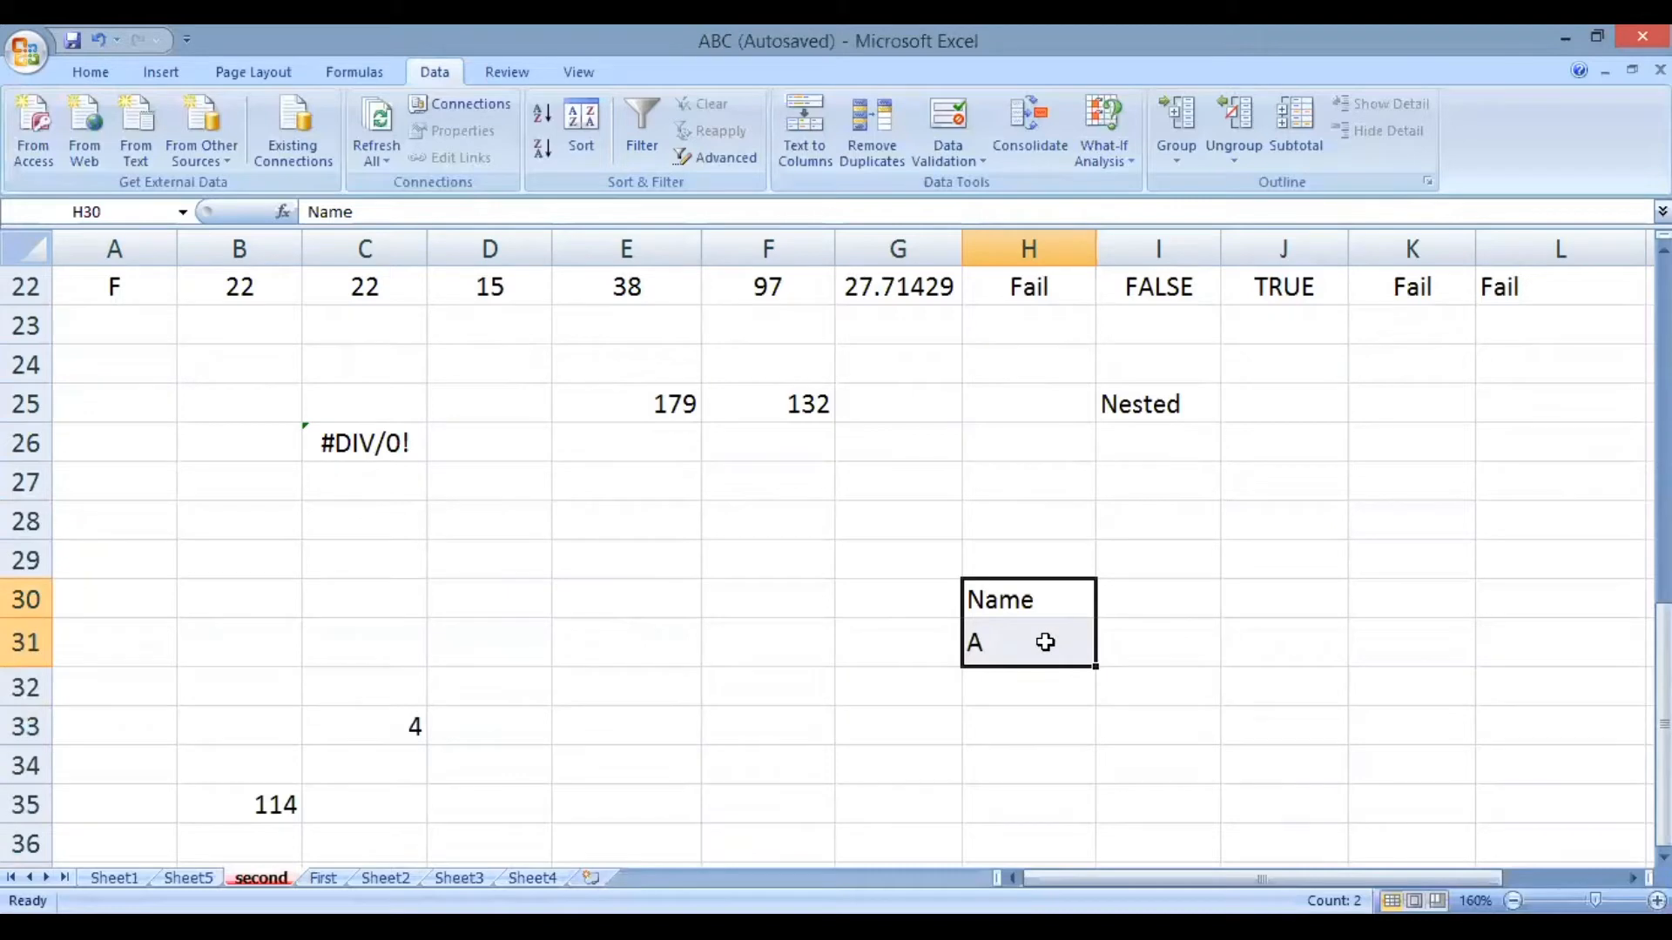
click(707, 160)
scroll(1001, 652, up, 4)
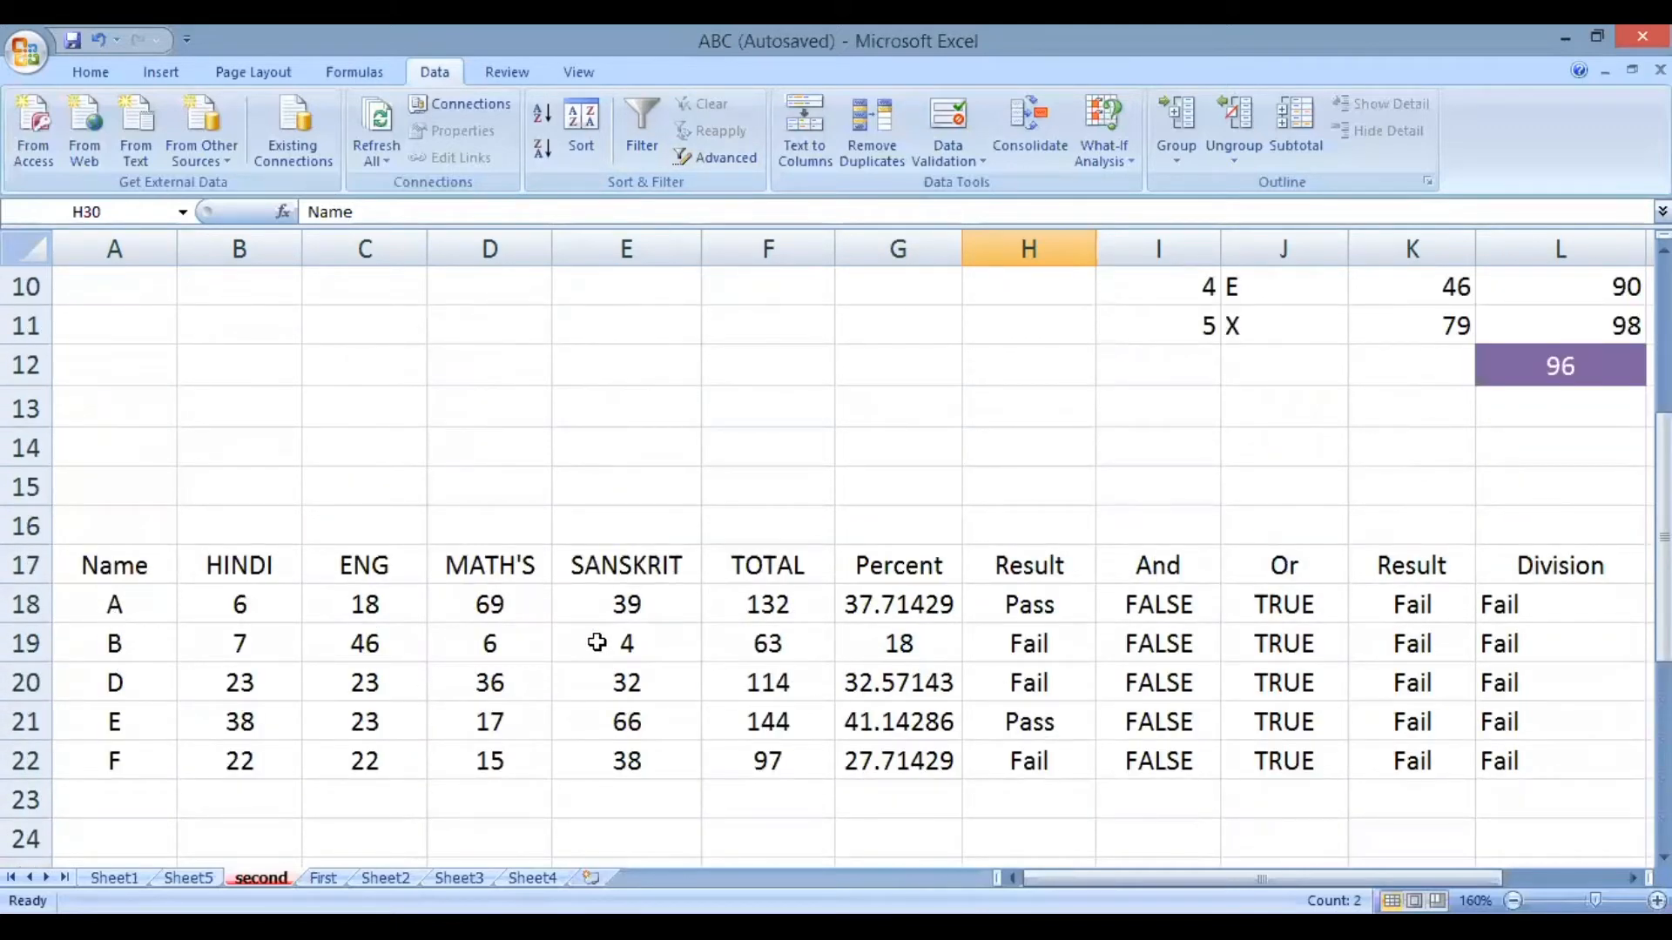
Apply an in-place advanced filter to the marks table A17:M22 using H30:H31 as the criteria range
scroll(594, 645, down, 4)
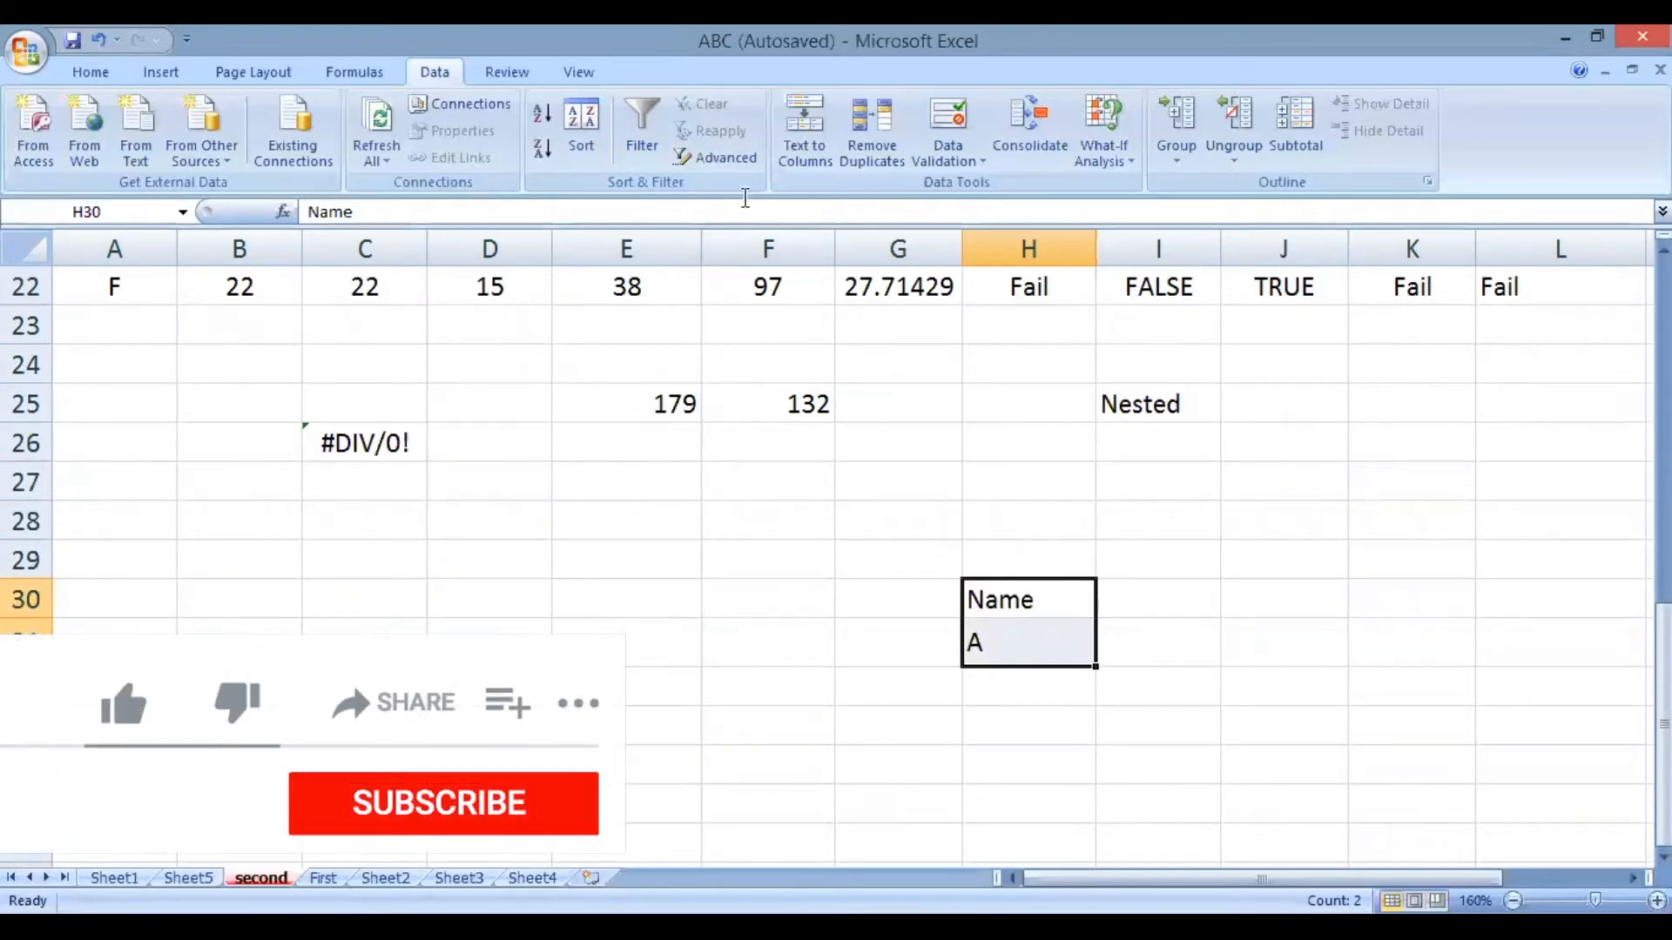
click(716, 160)
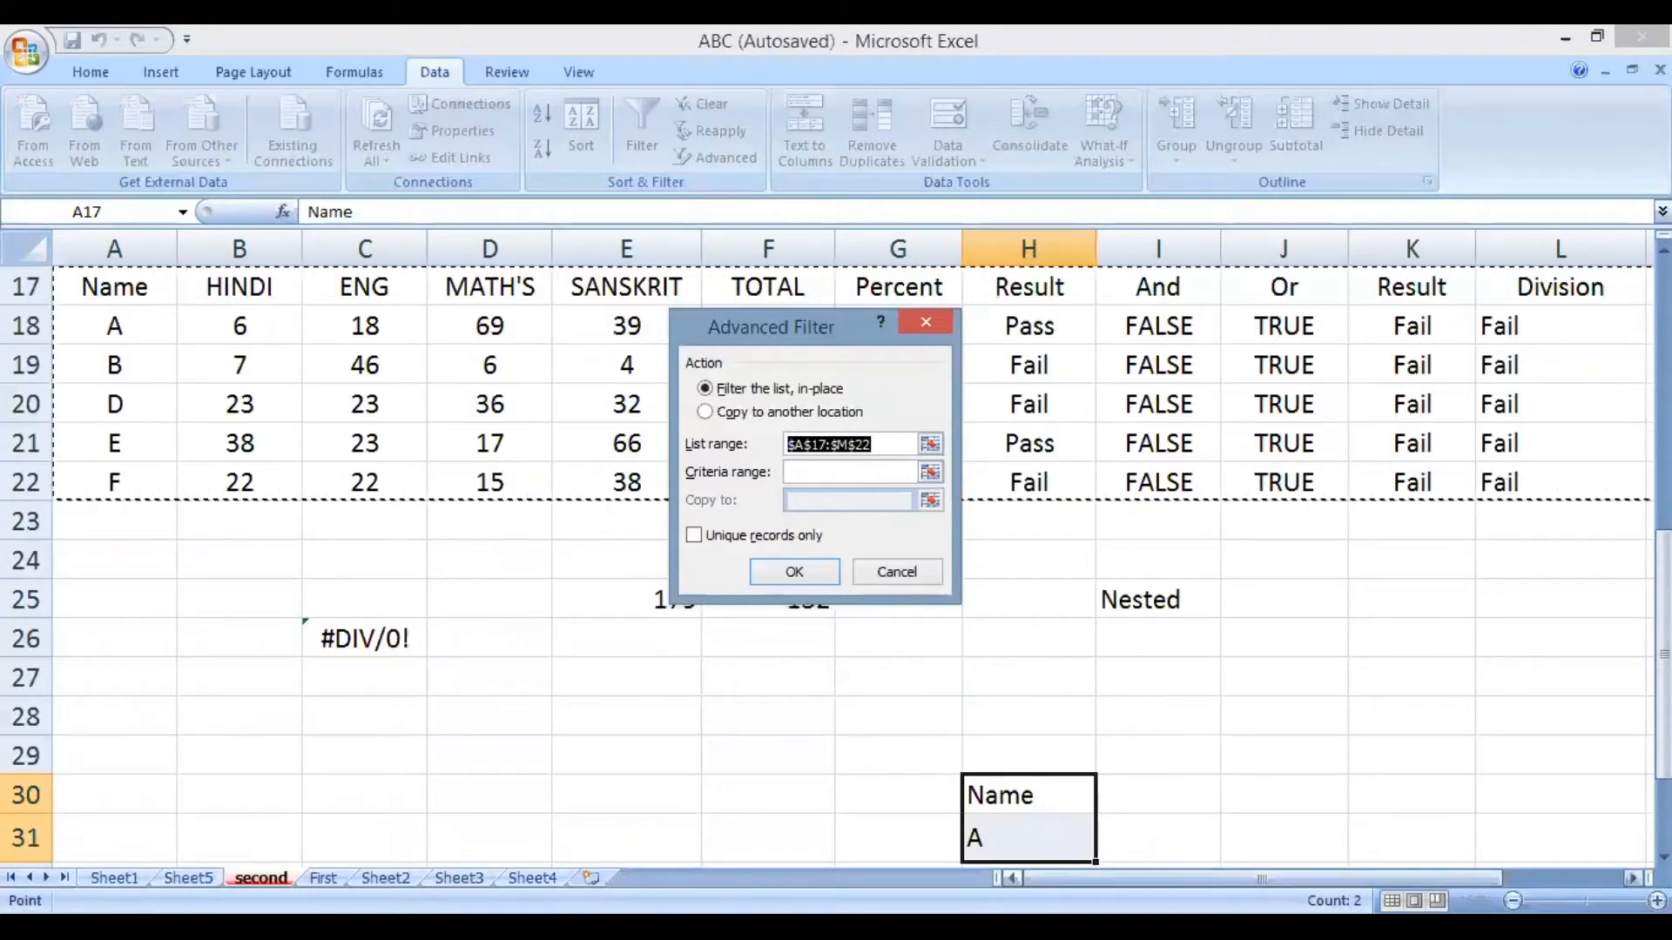
drag(1219, 878, 1125, 856)
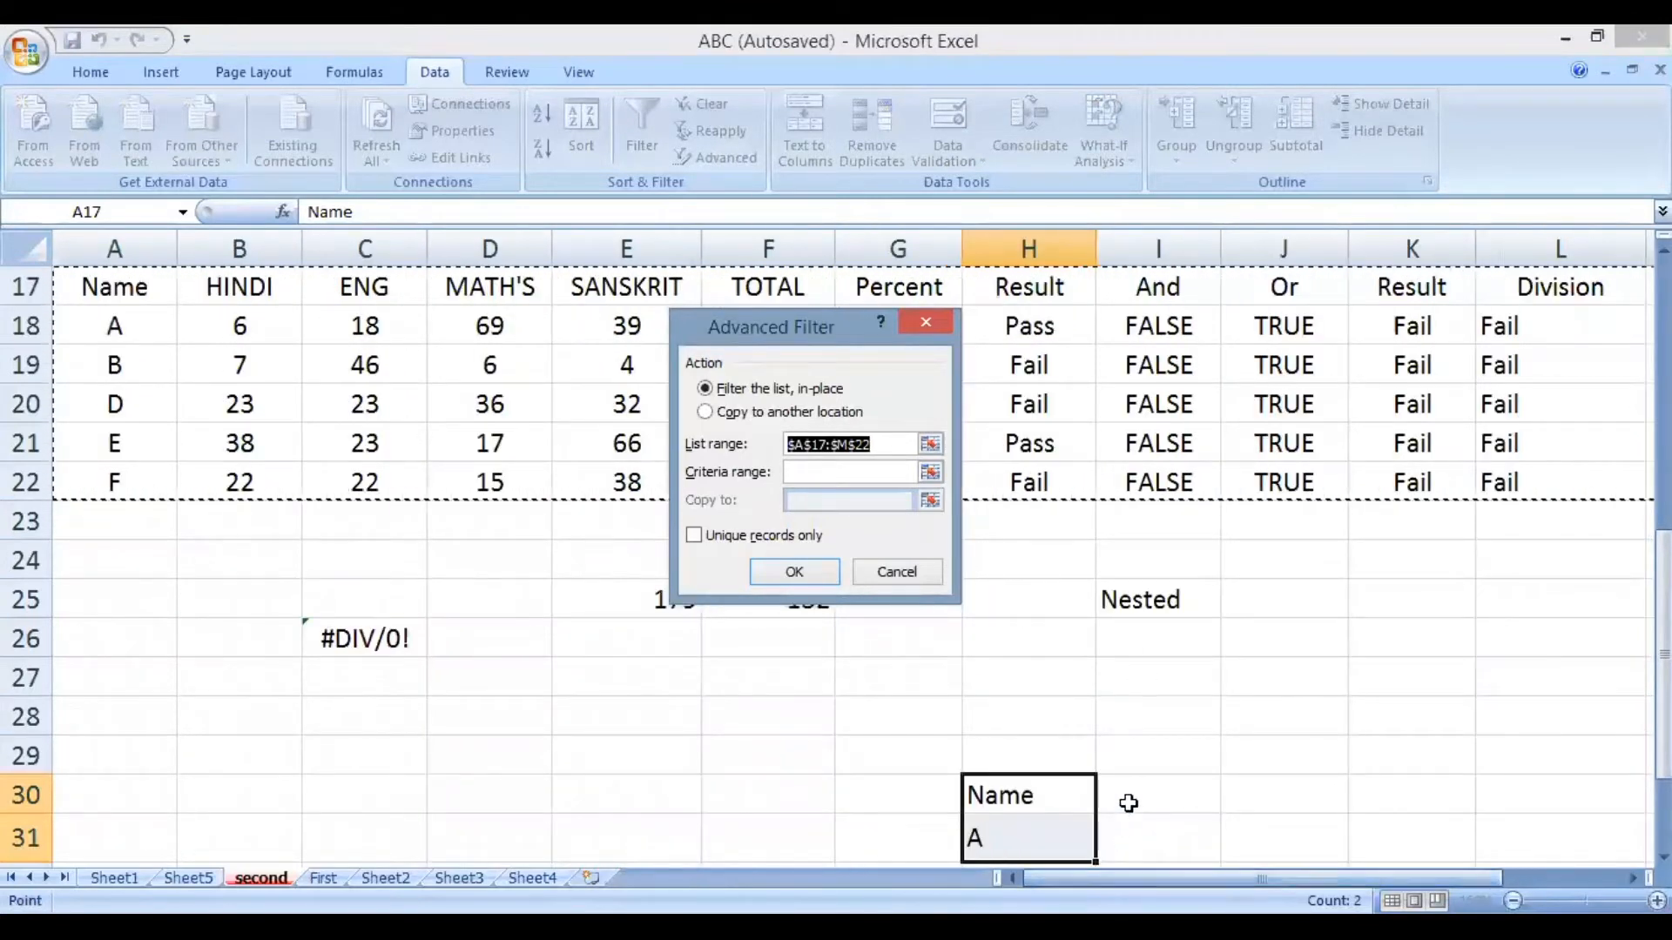
click(818, 470)
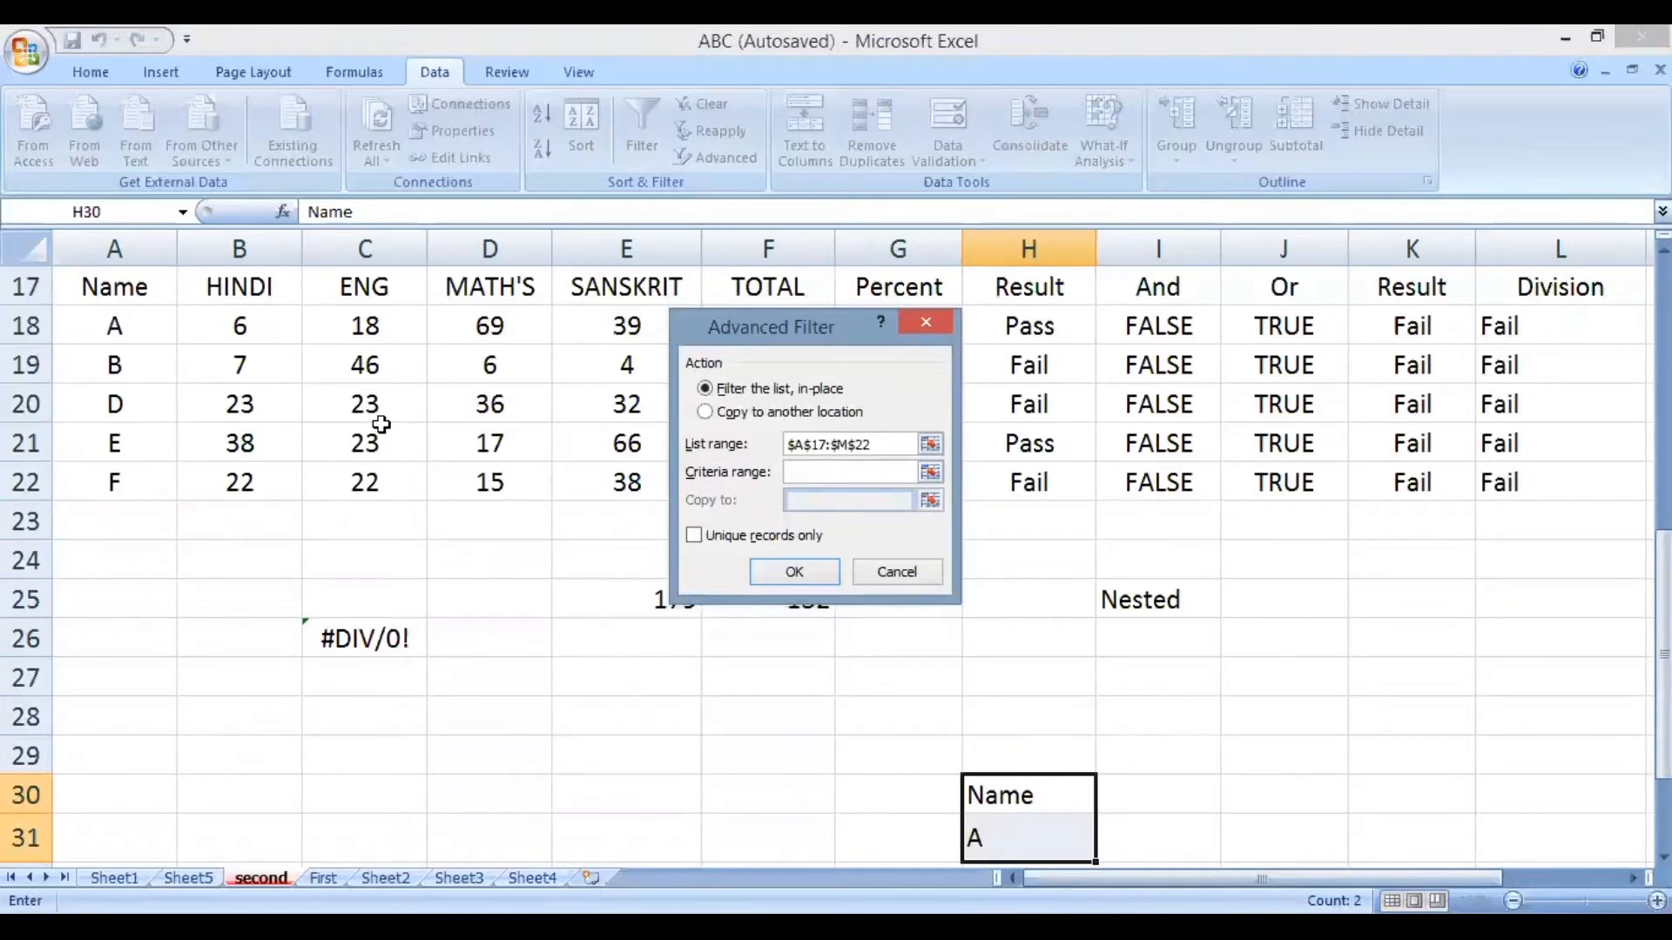
drag(989, 792, 984, 843)
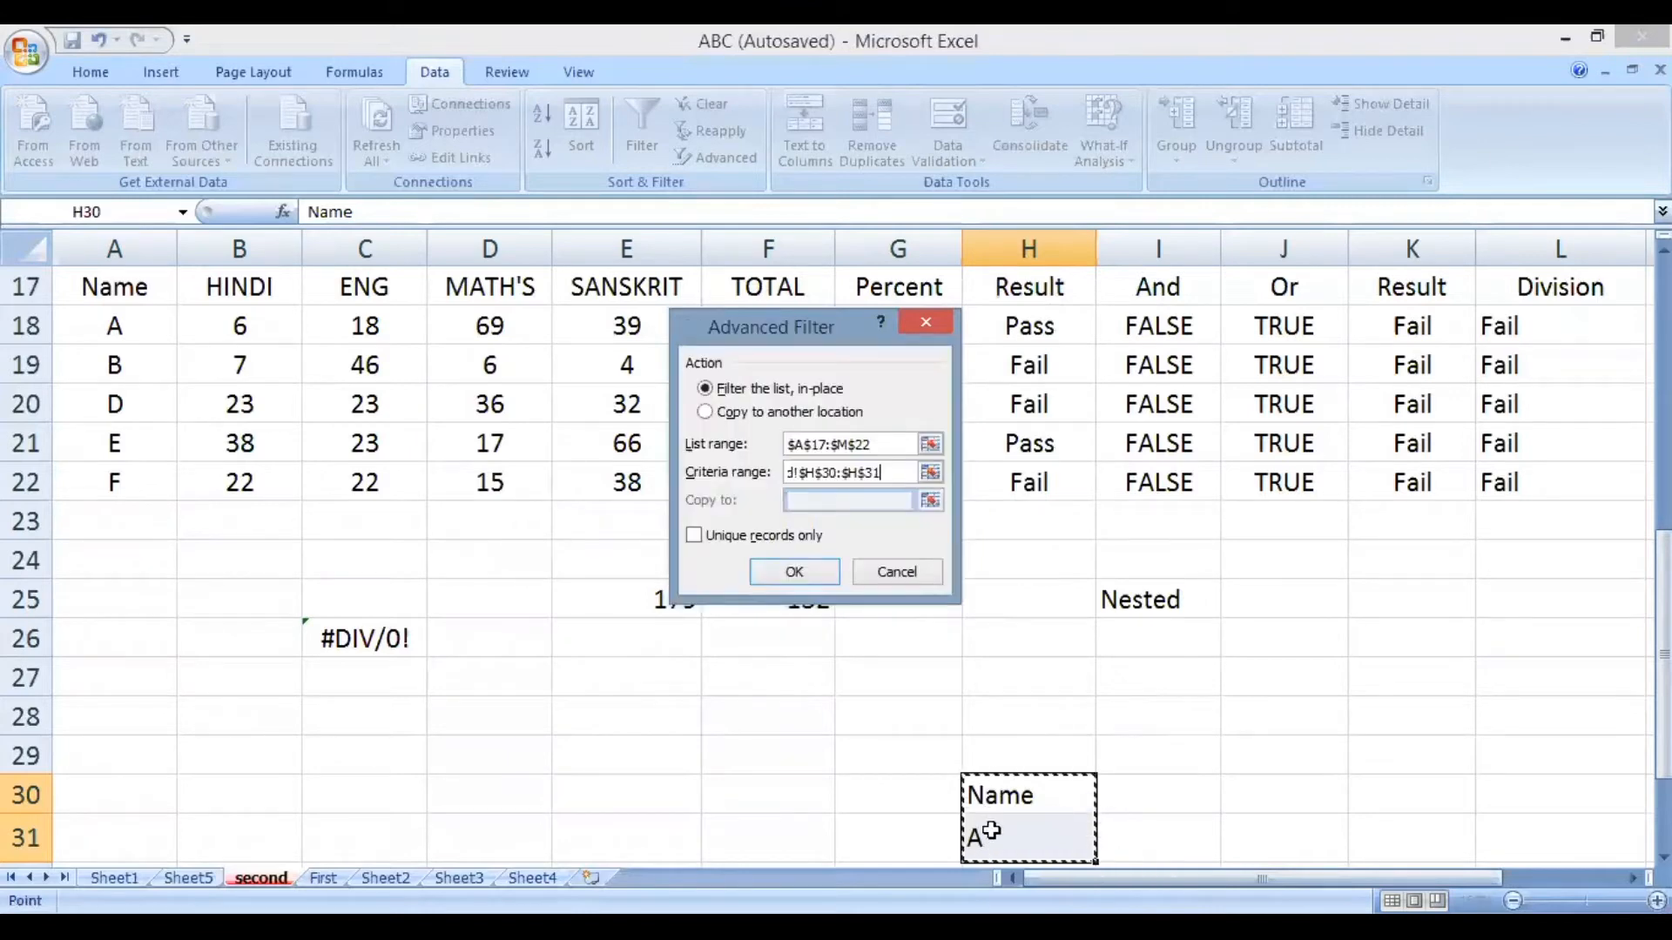
click(795, 573)
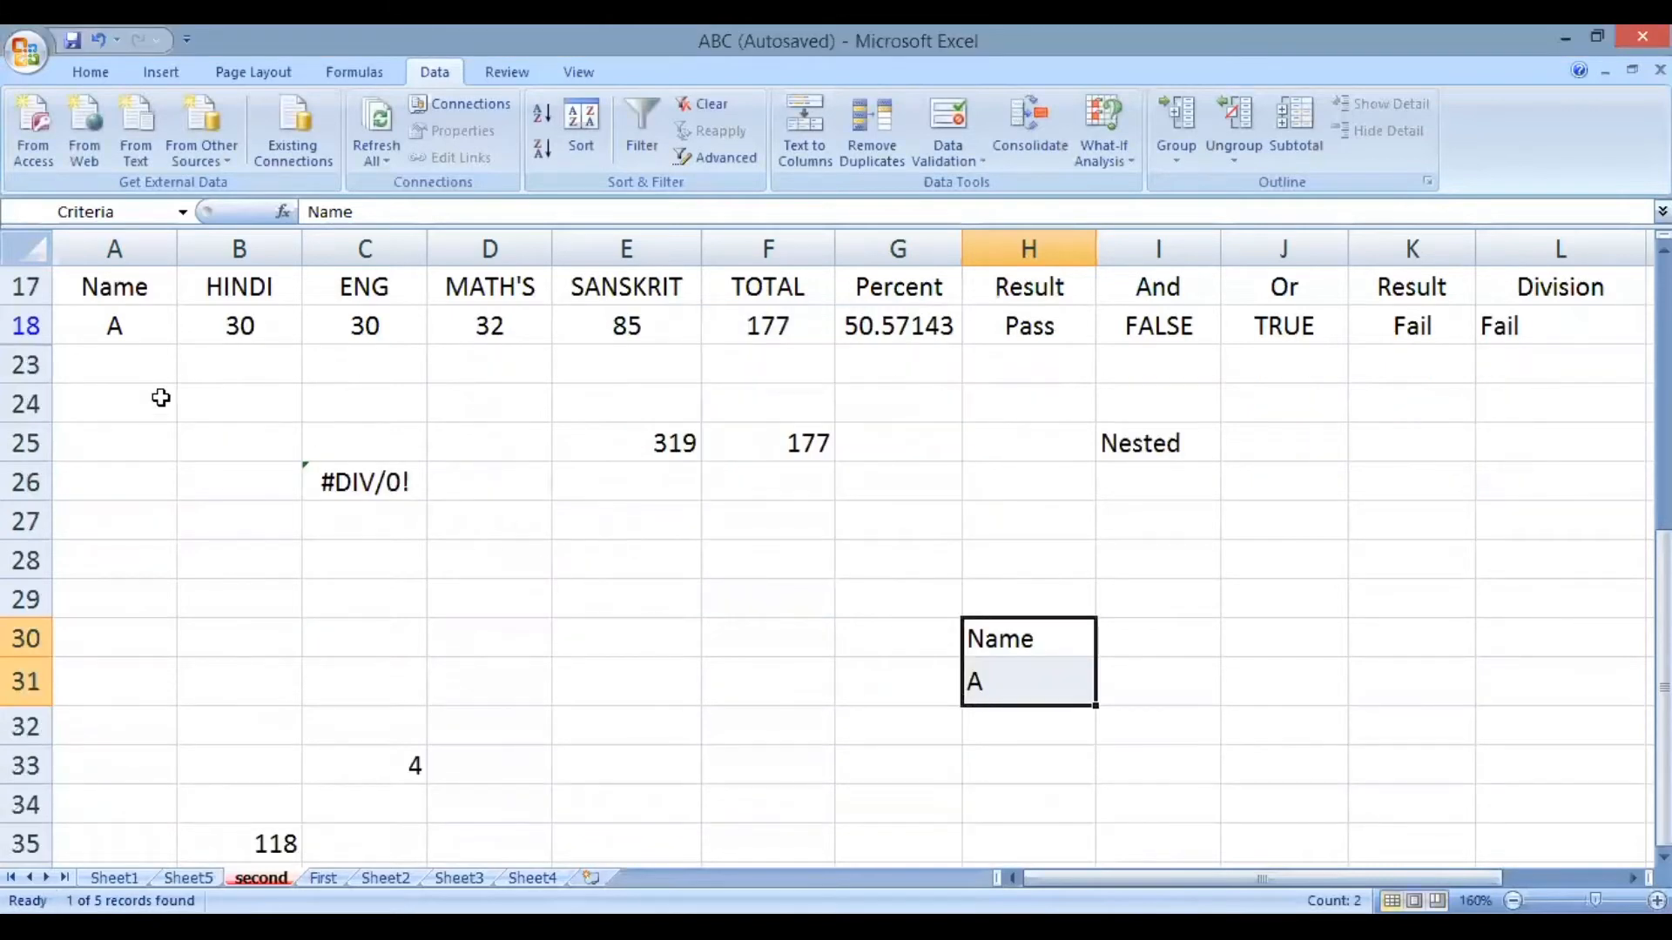
Review the filtered marks table and clear the in-place advanced filter
scroll(133, 433, up, 1)
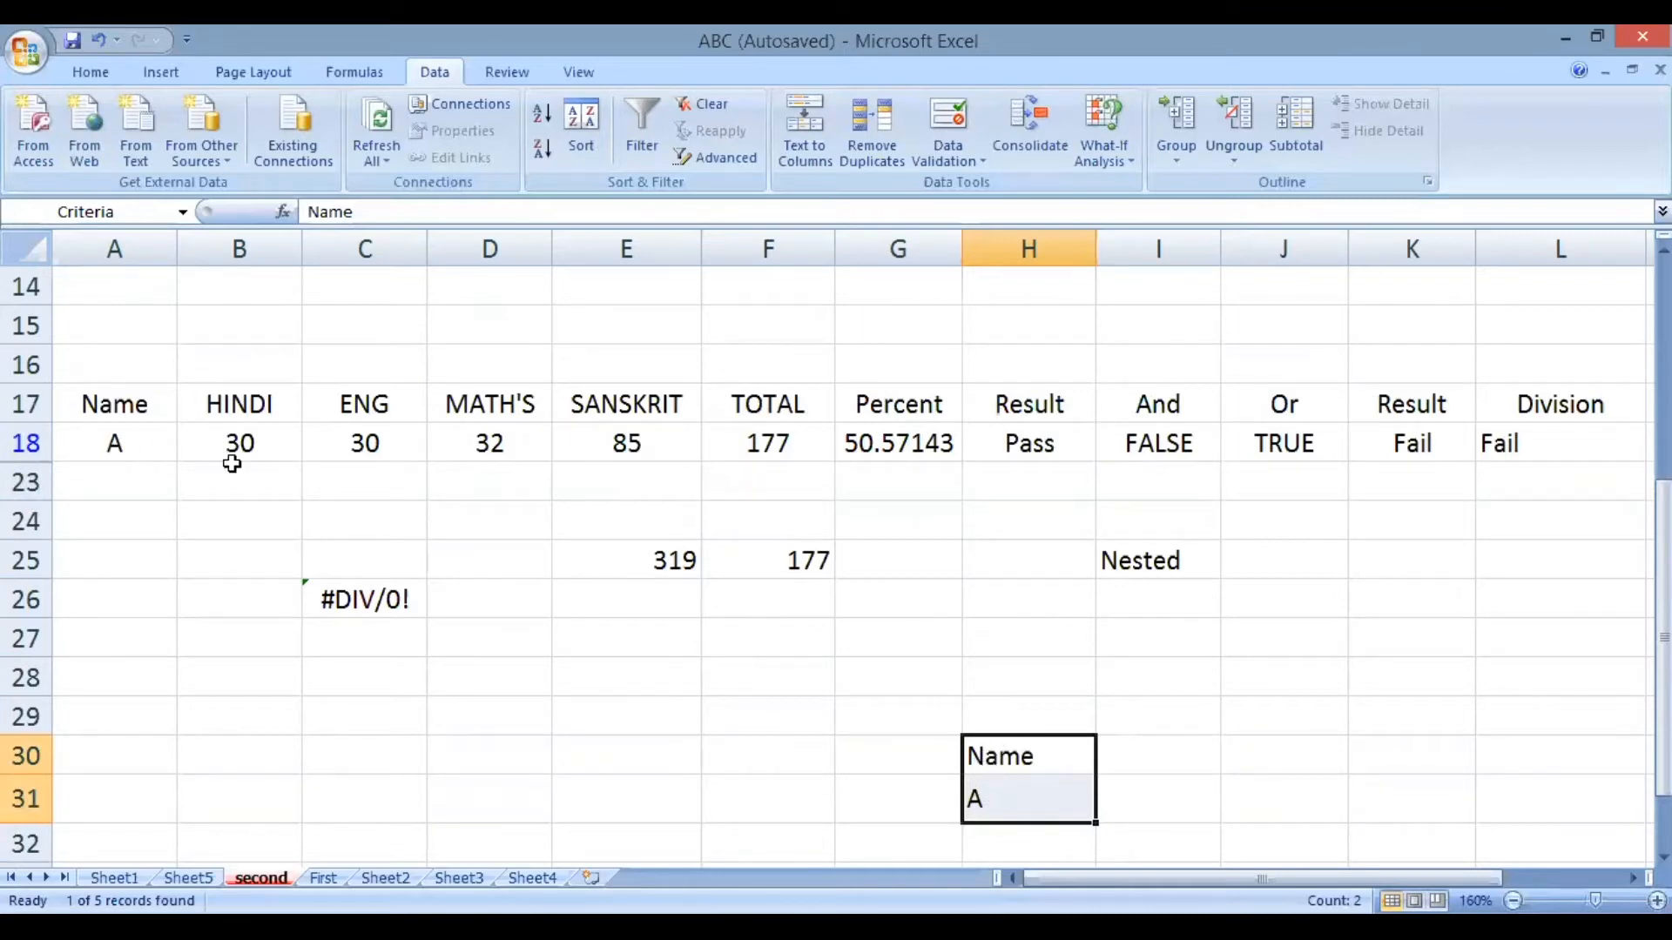
mouse_move(1262, 878)
mouse_down()
mouse_move(1343, 878)
mouse_move(1264, 877)
mouse_up()
click(713, 107)
Set up an advanced filter that copies to another location, with list range A17:M22 and criteria range H30:H31
scroll(994, 640, down, 1)
scroll(993, 640, down, 1)
scroll(958, 601, up, 1)
click(710, 158)
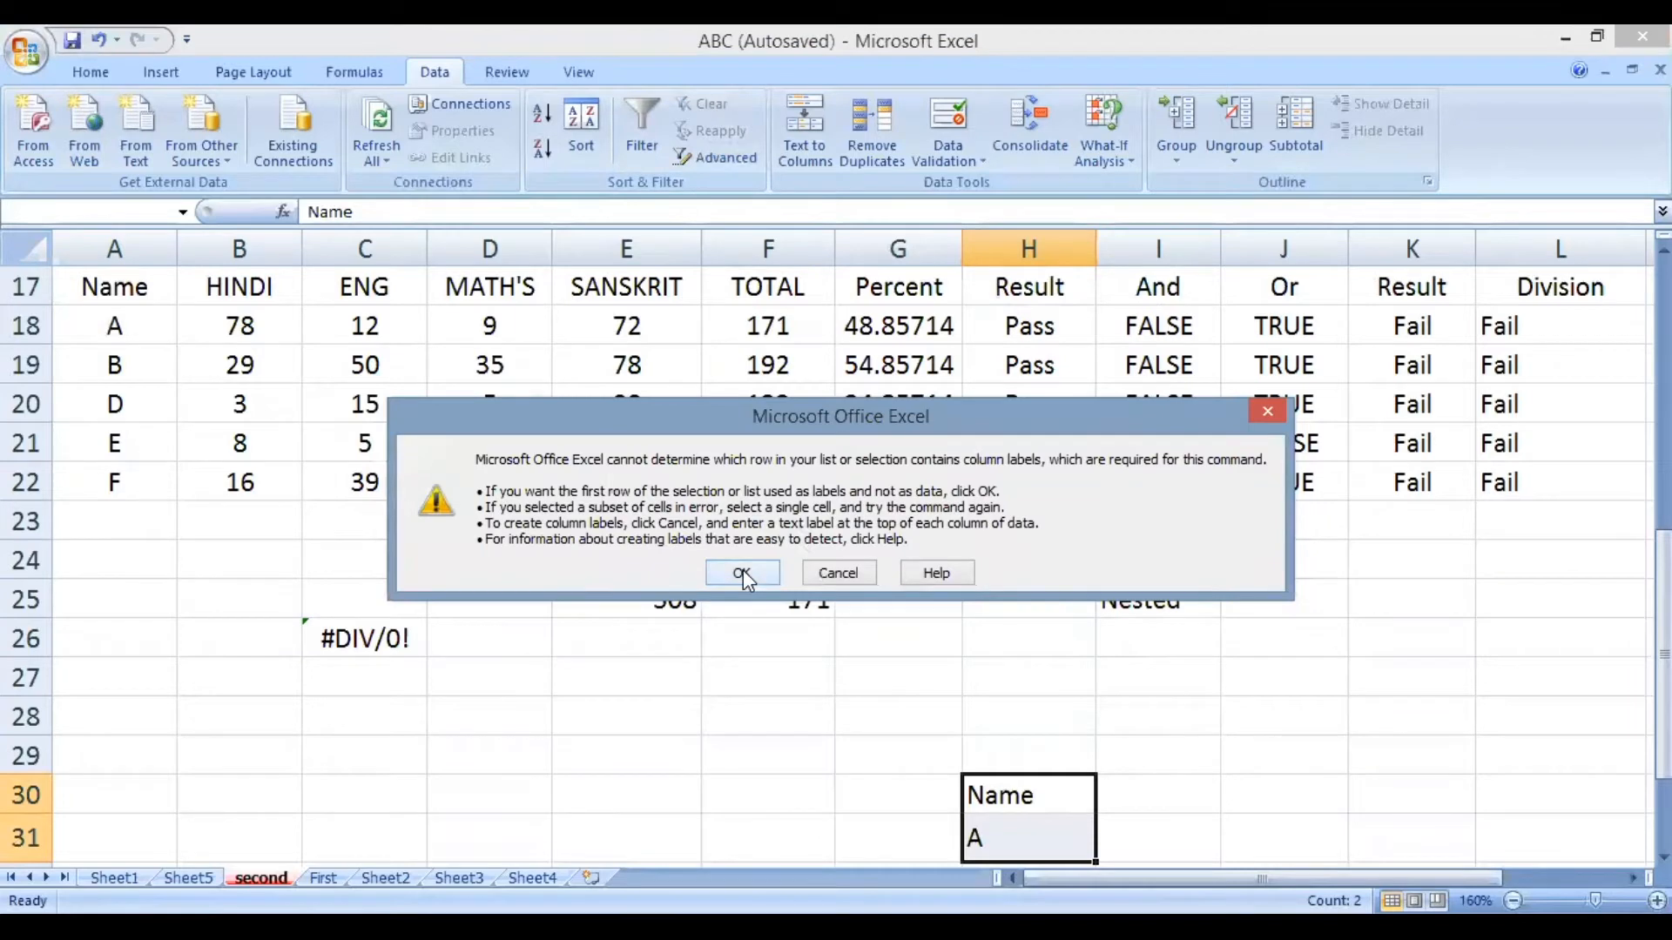
click(743, 569)
click(757, 412)
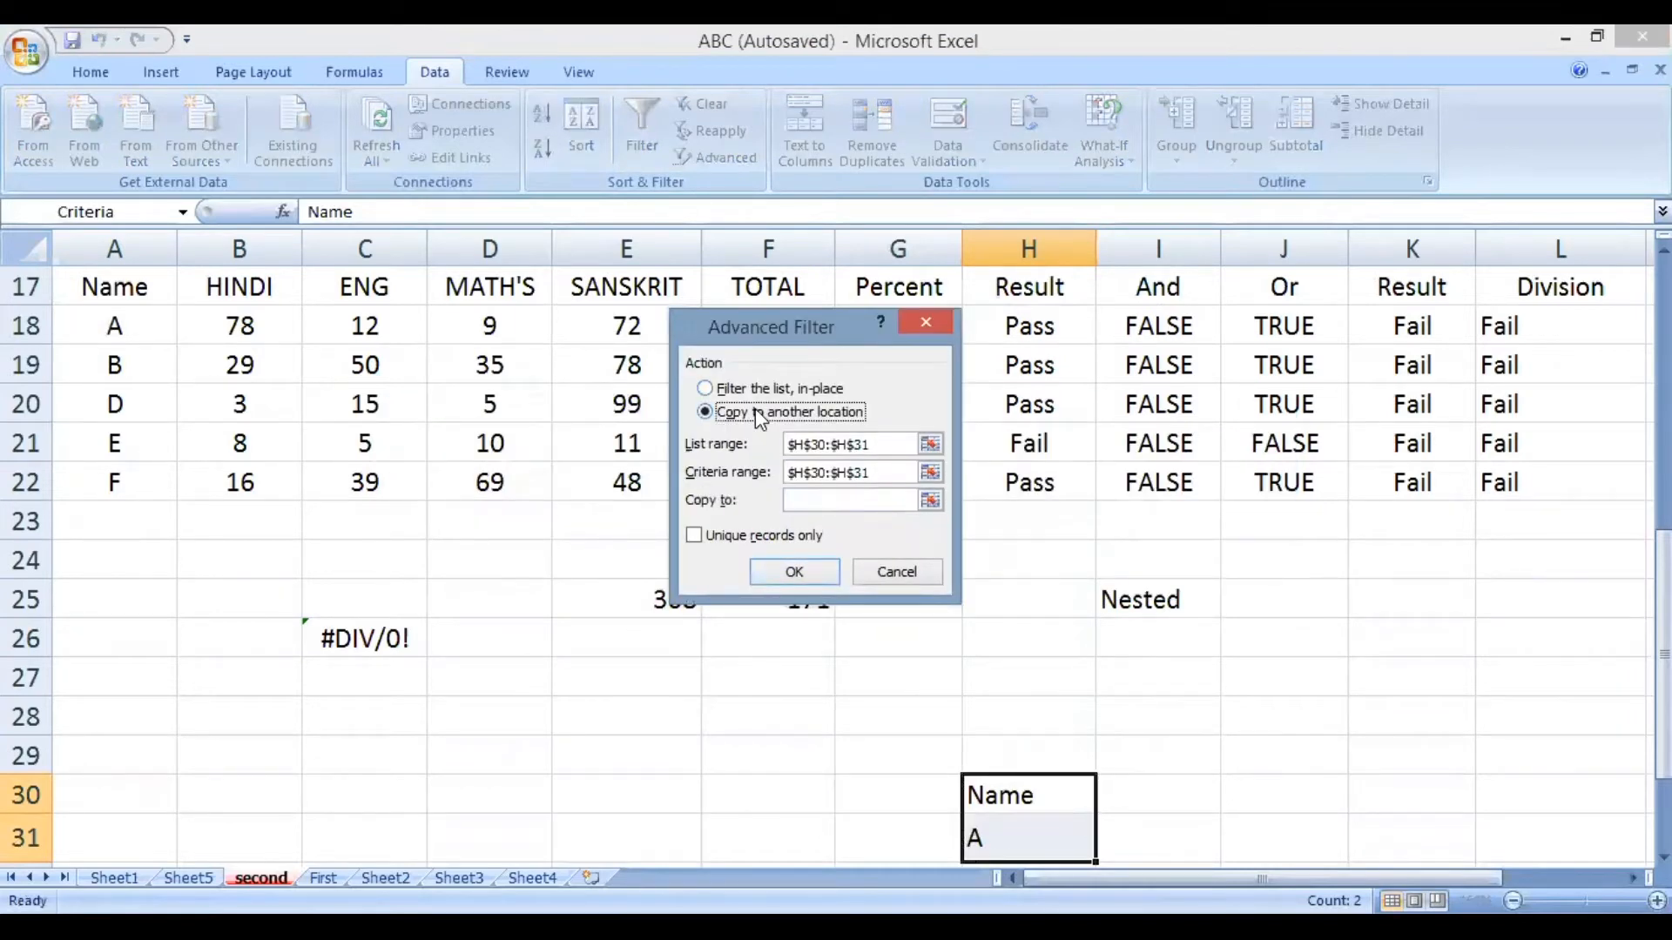
click(881, 445)
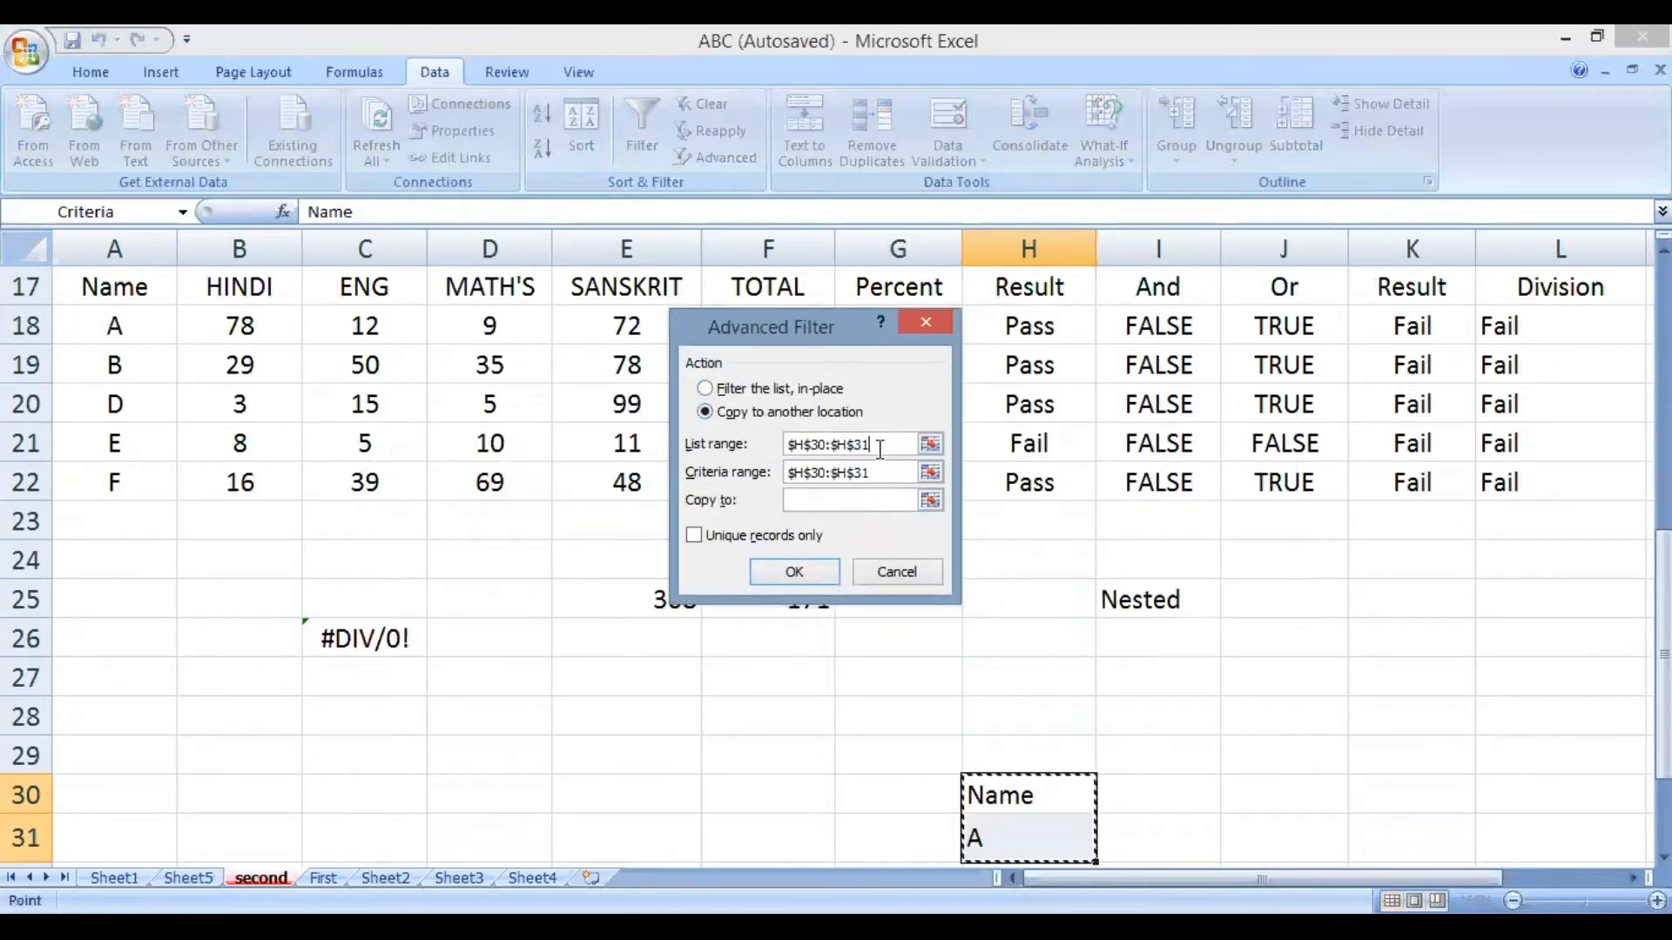
drag(120, 286, 1650, 492)
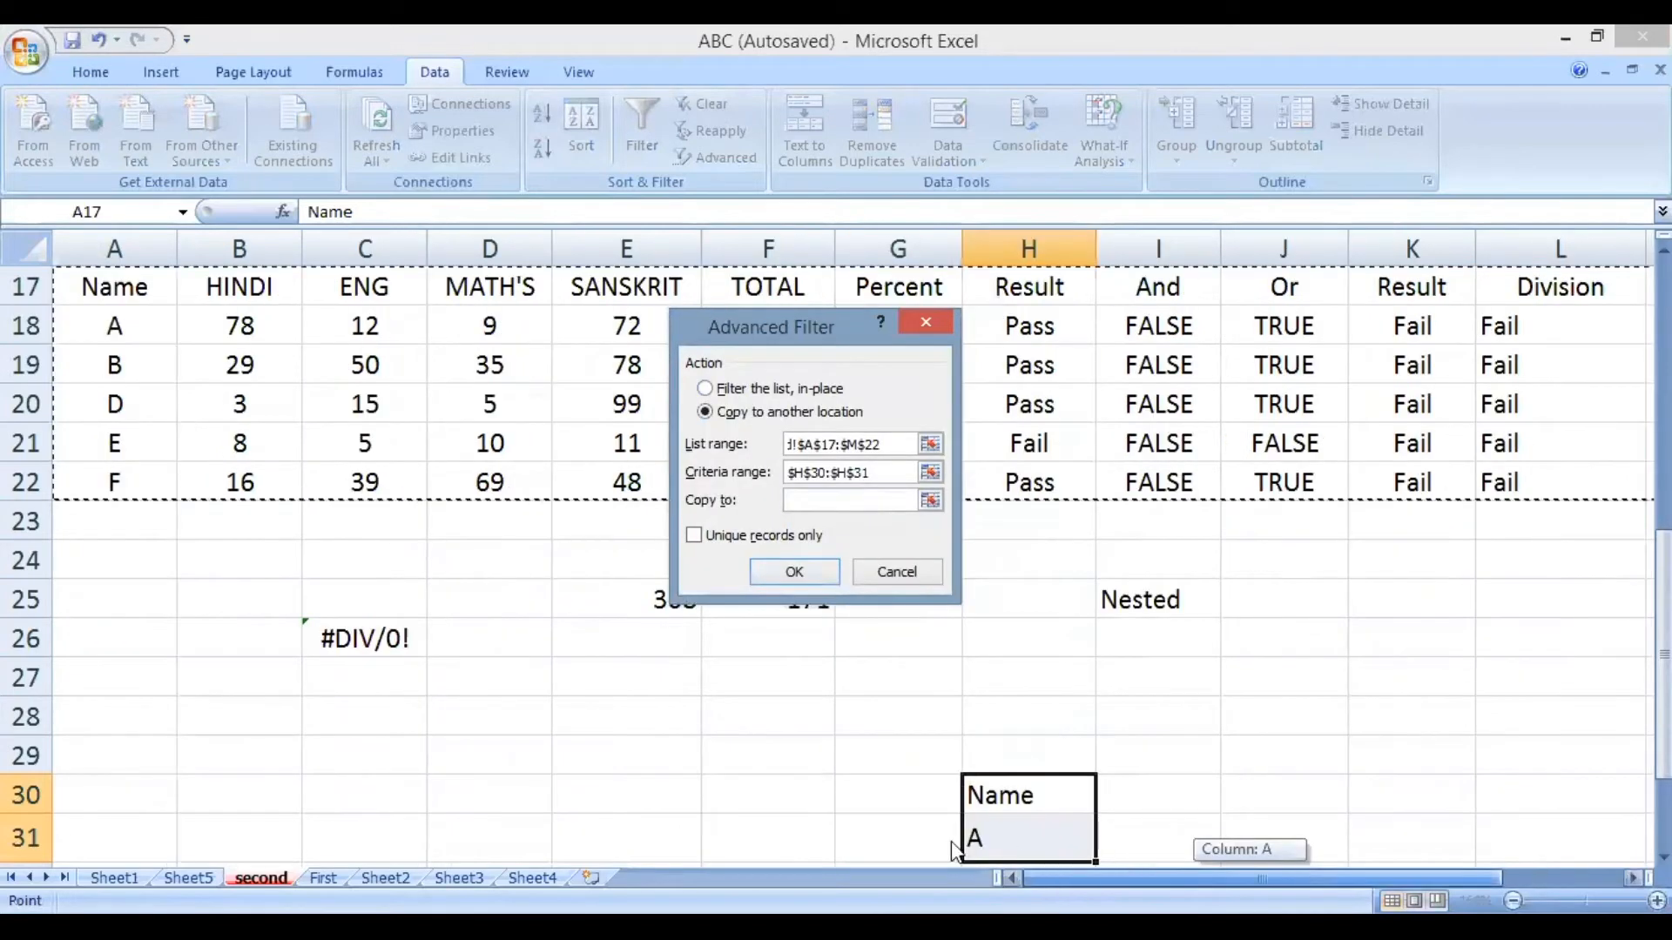
key(Tab)
key(Tab)
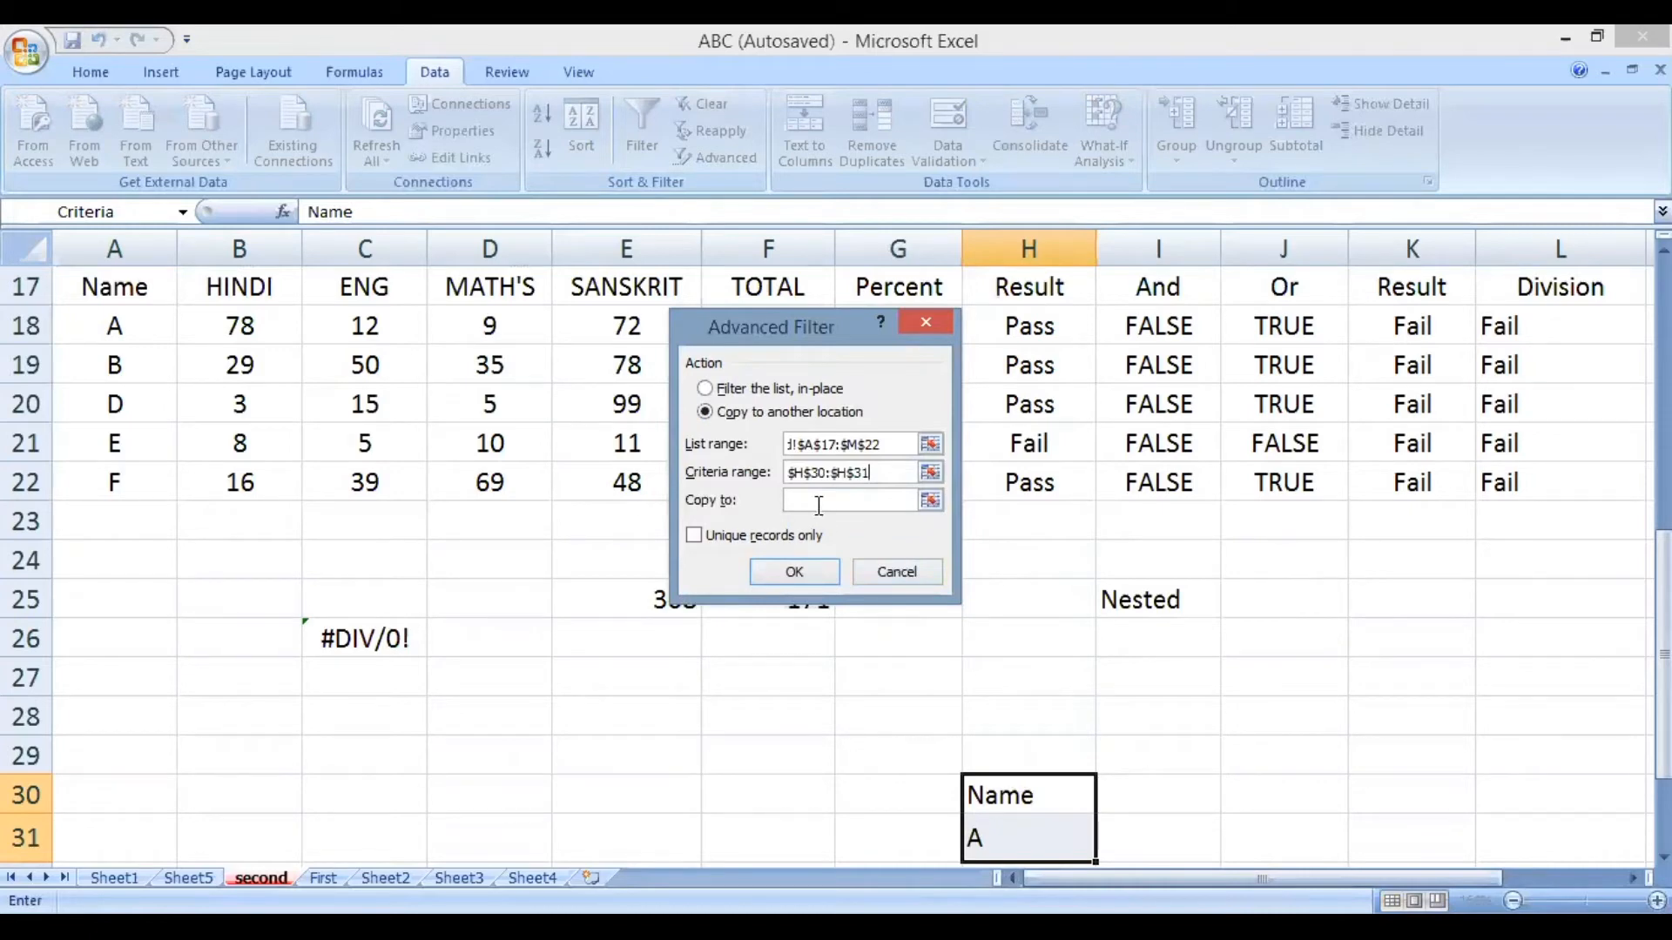
Set the advanced filter's copy destination to A38 and run it
scroll(503, 720, down, 3)
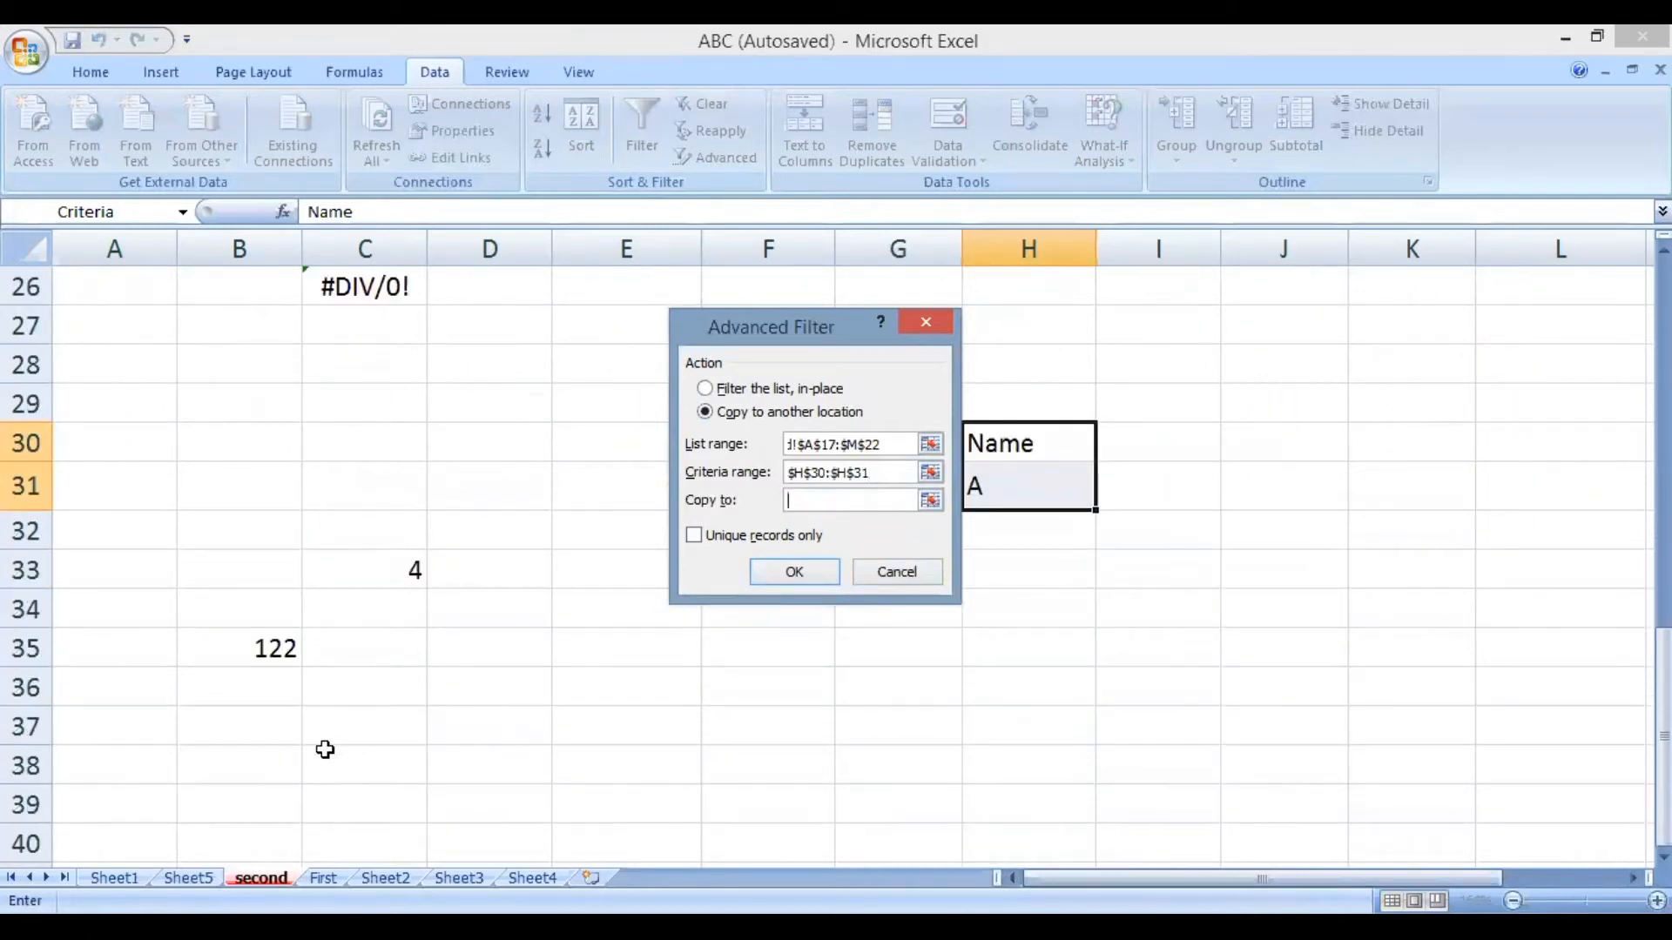
click(127, 761)
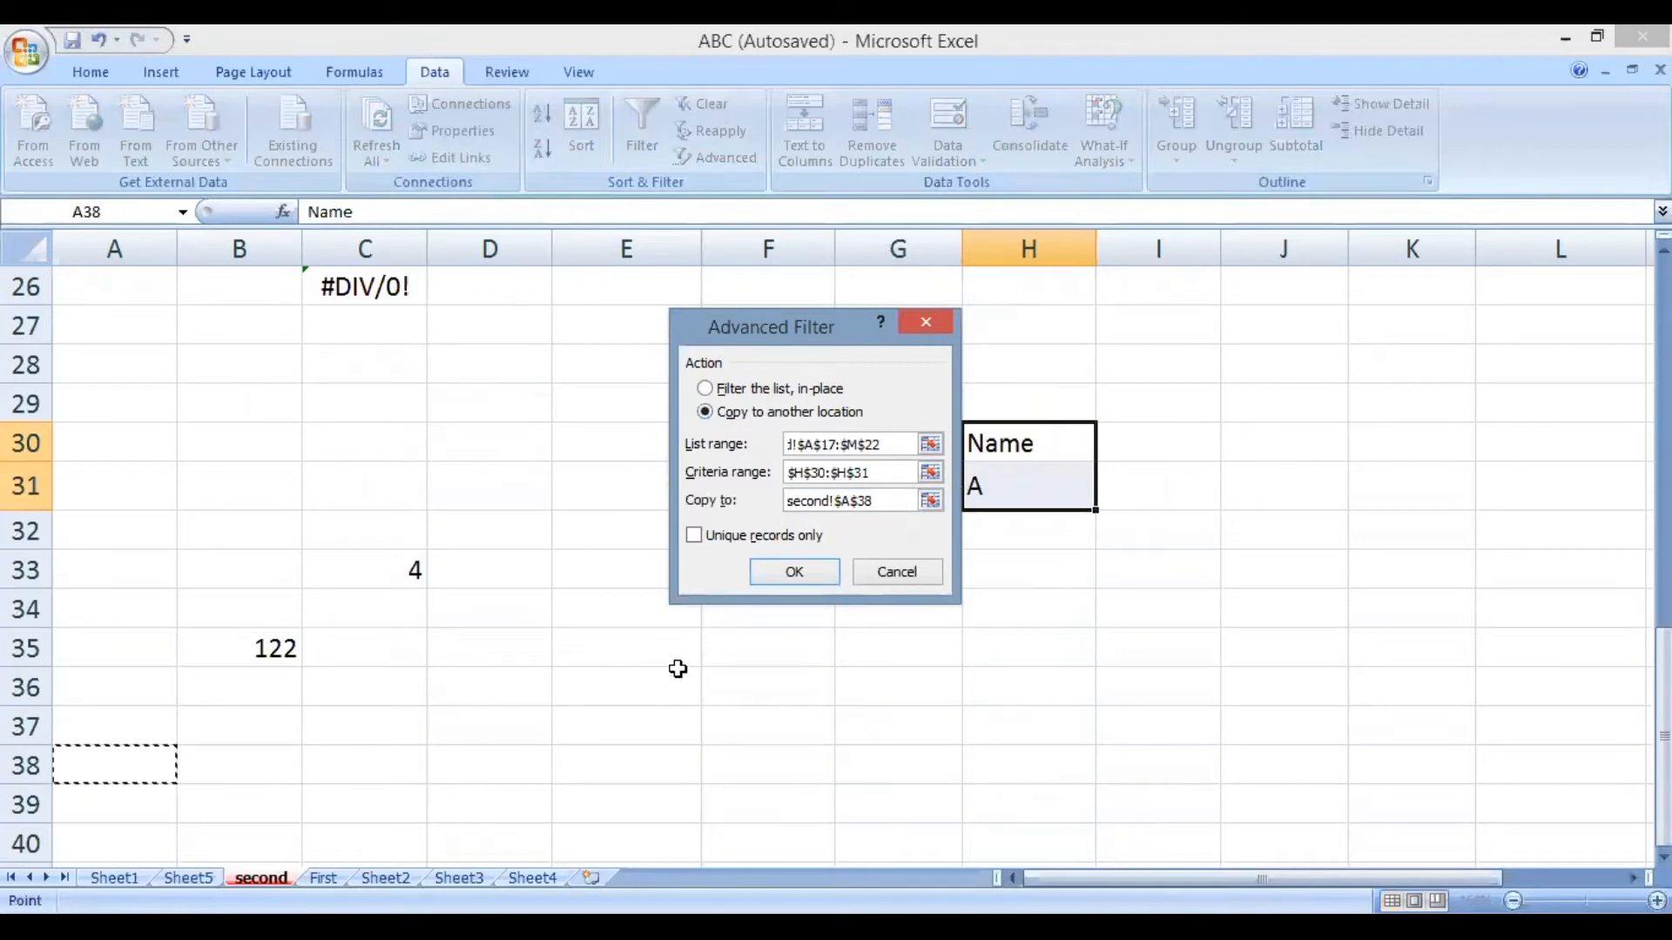
scroll(522, 584, up, 1)
scroll(522, 583, up, 3)
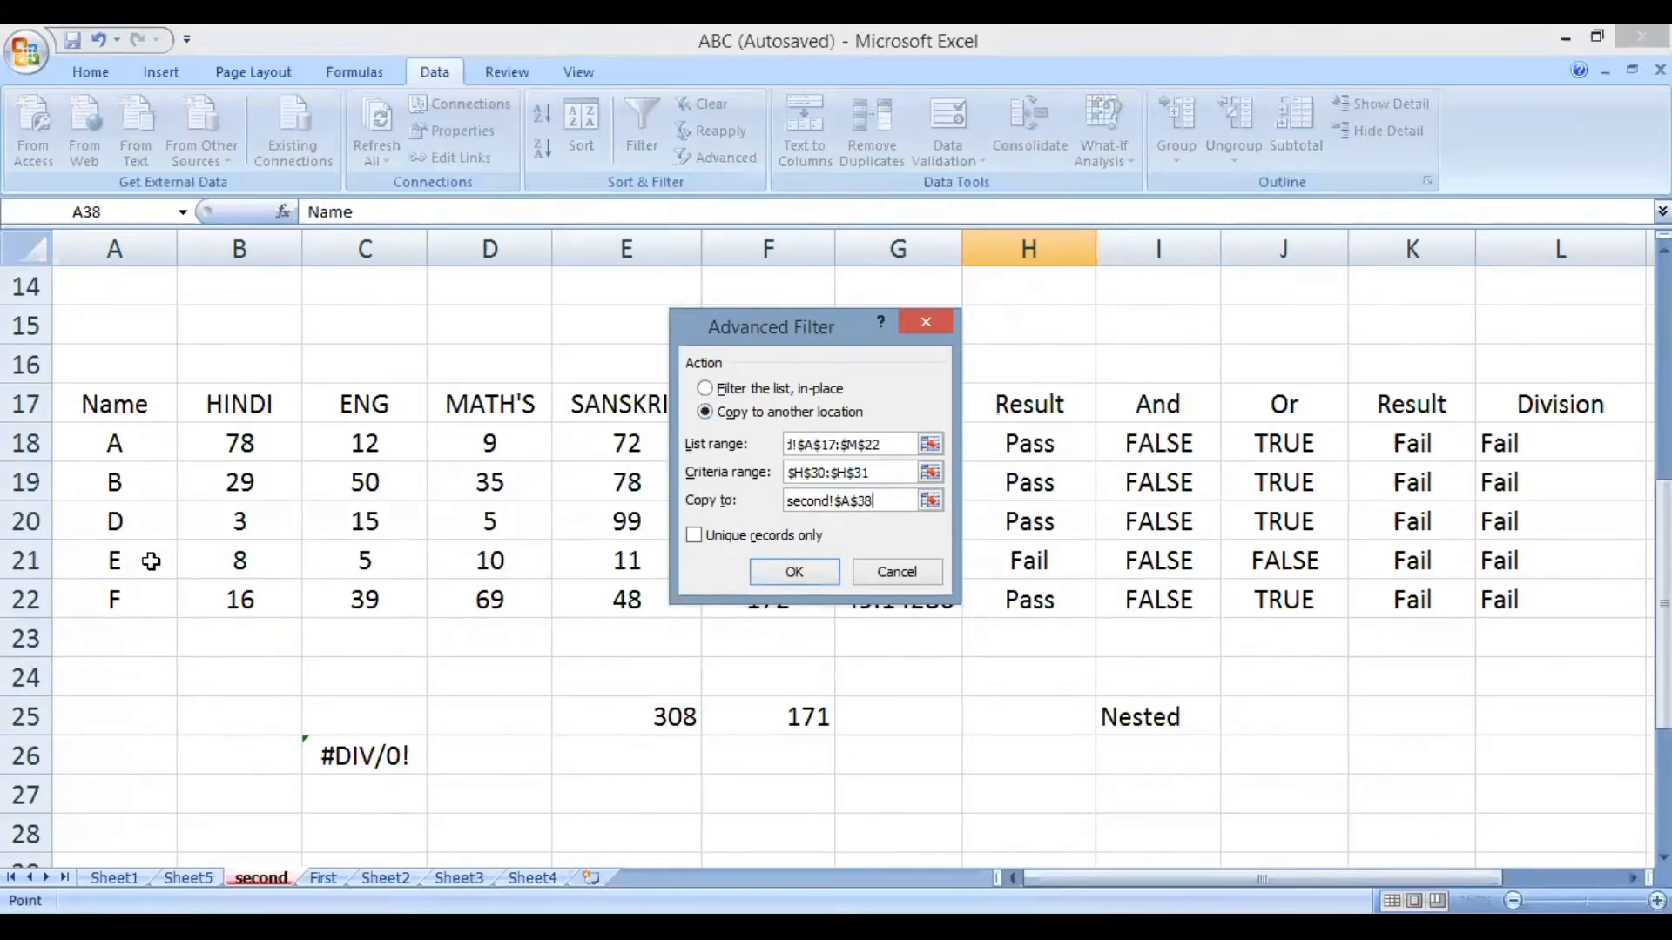
scroll(151, 561, down, 6)
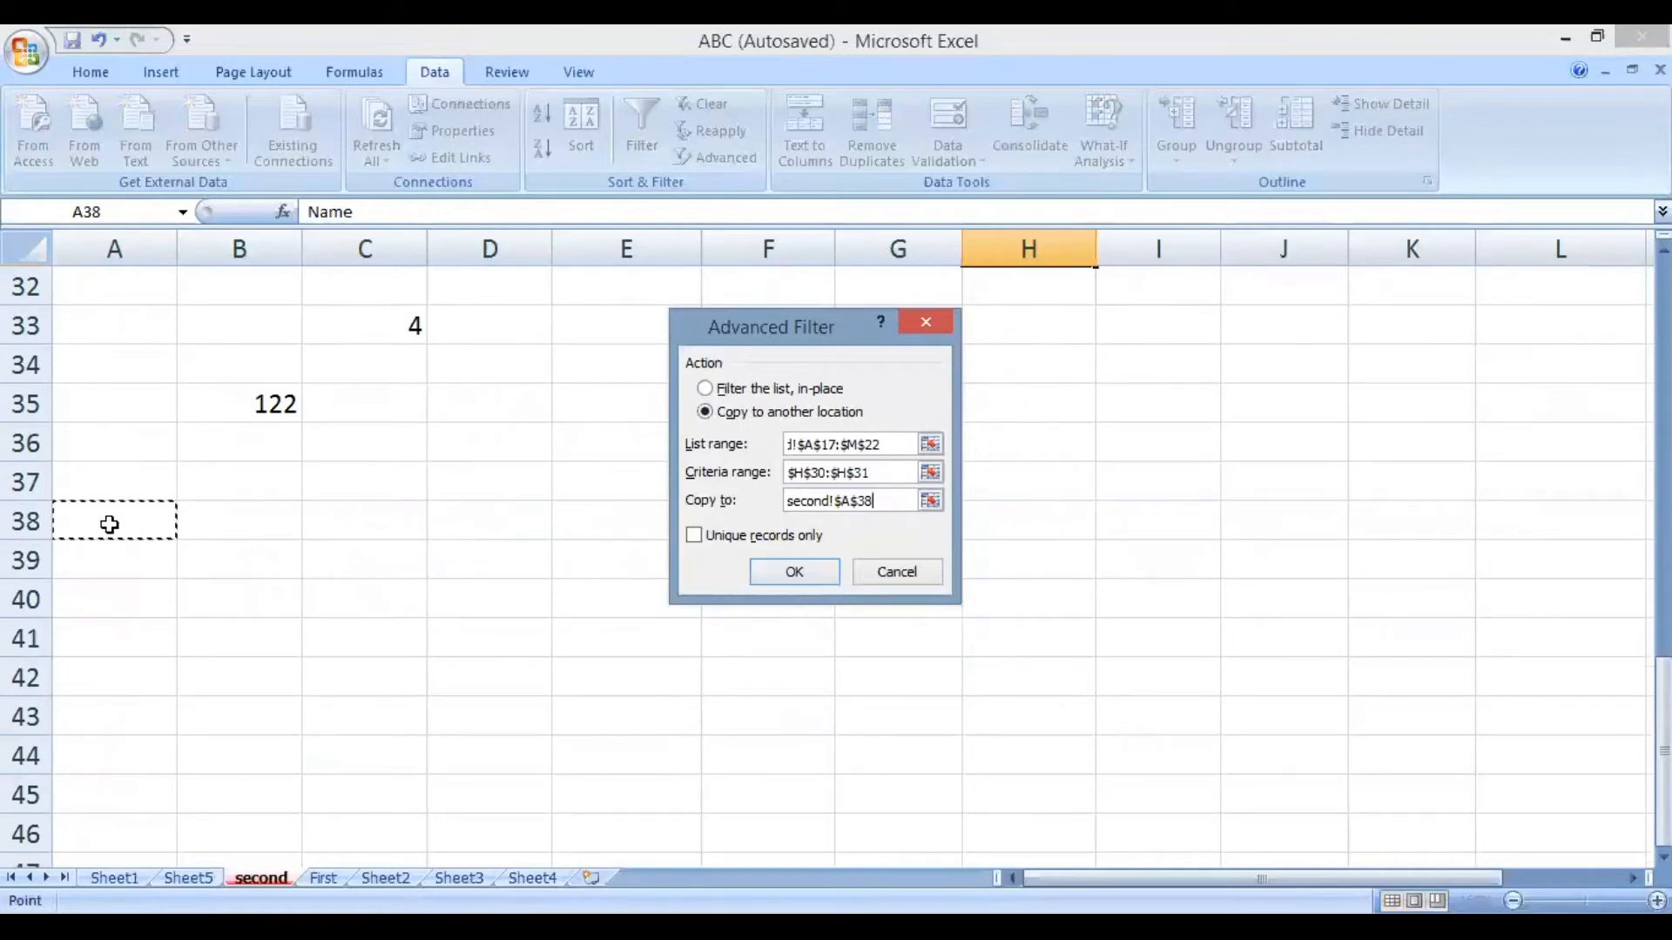
click(807, 574)
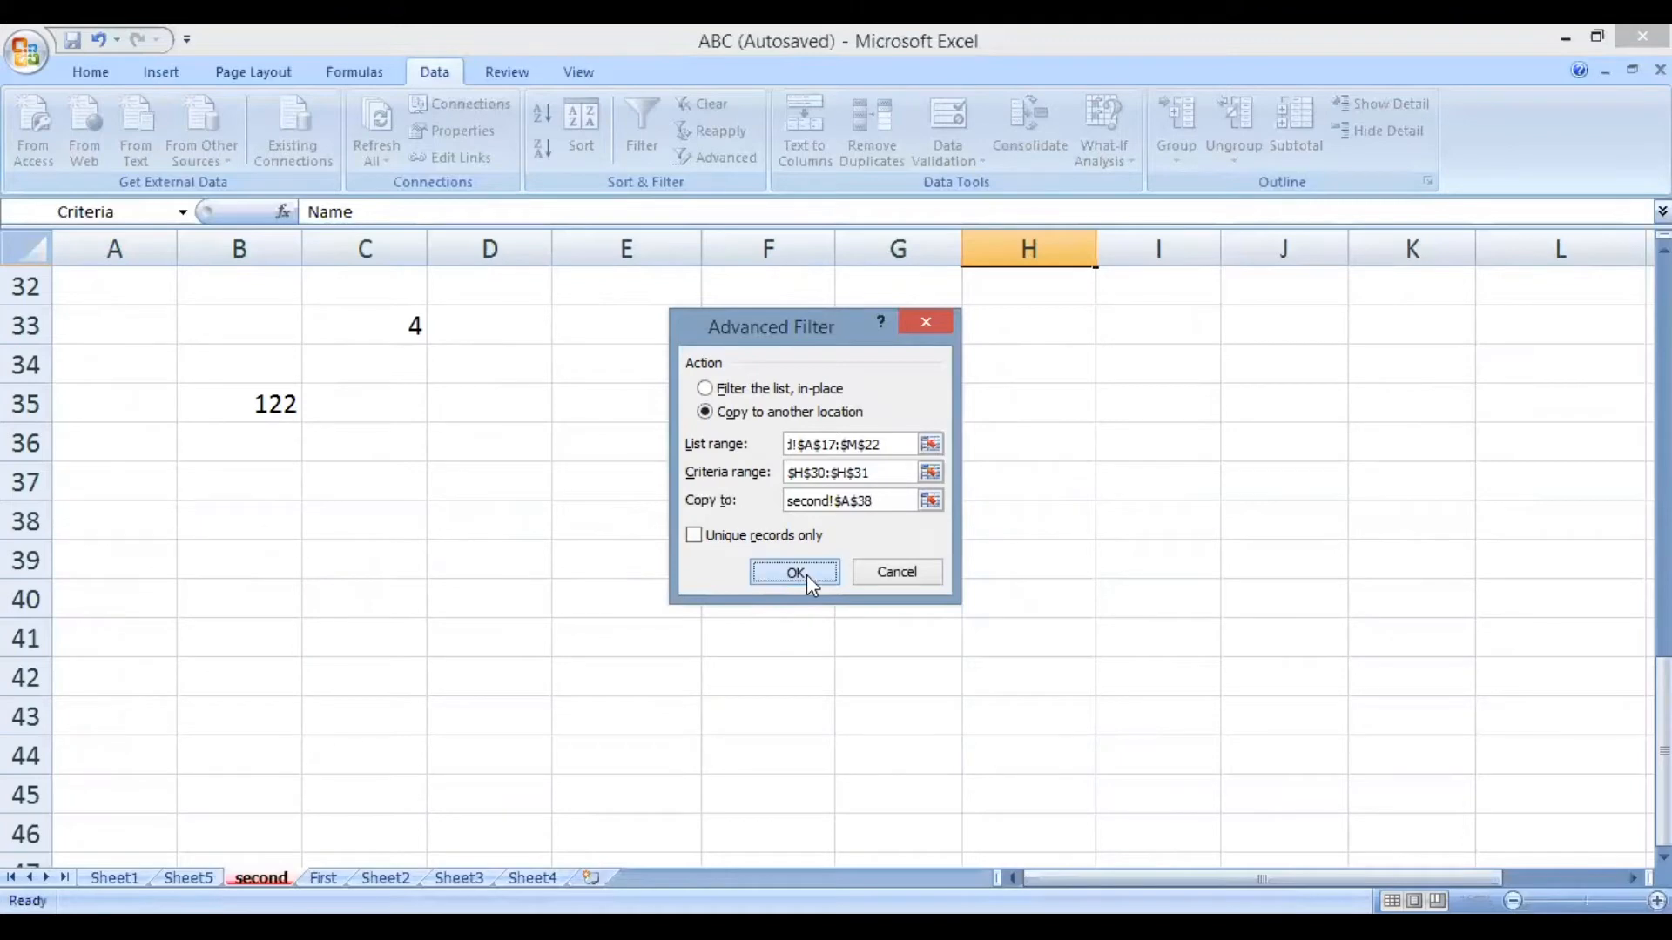
Compare the copied record in rows 38 and 39 with the Name column of the original marks table
scroll(290, 493, up, 6)
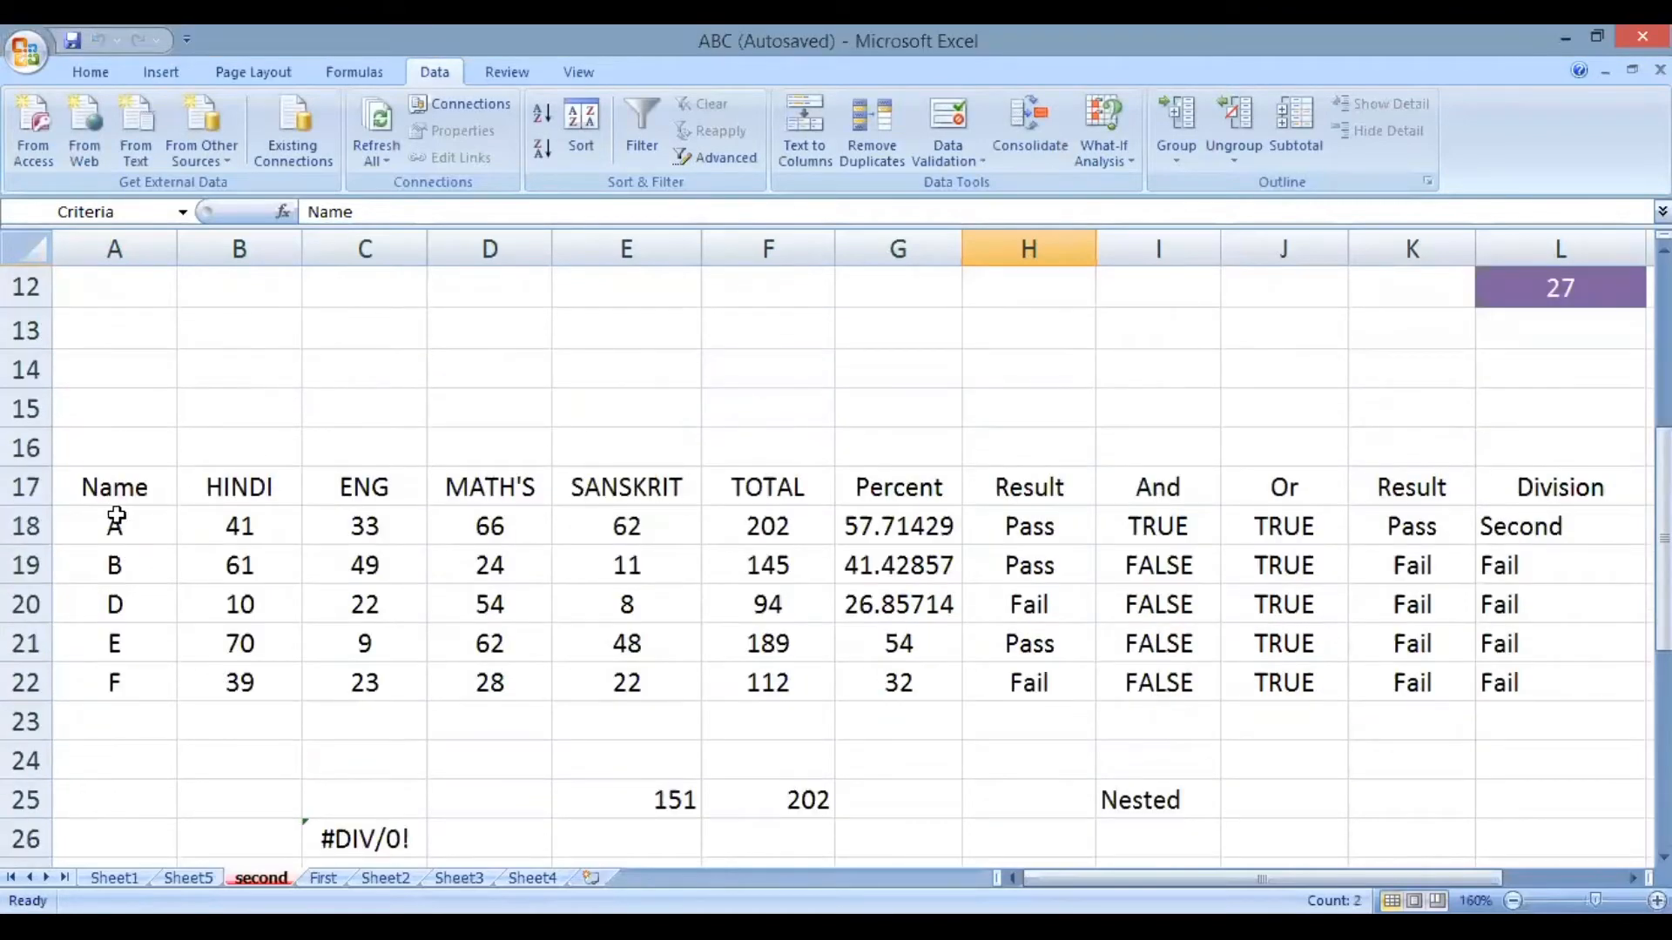
scroll(118, 644, down, 6)
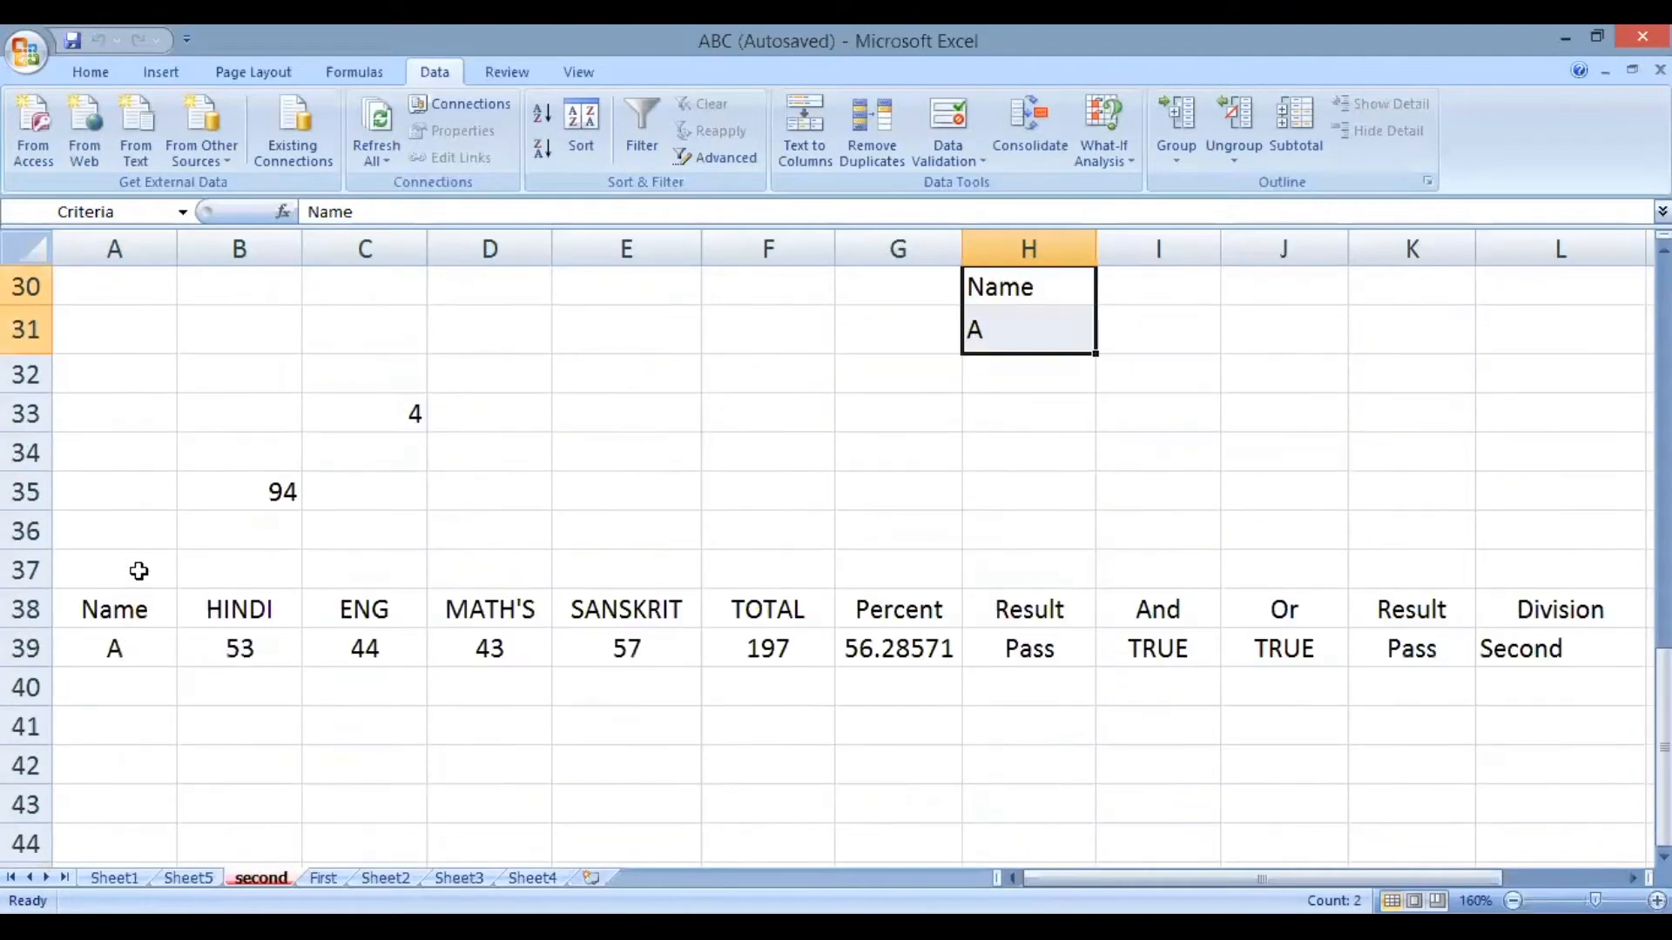
drag(97, 607, 1645, 657)
drag(1319, 879, 1219, 878)
scroll(364, 505, up, 5)
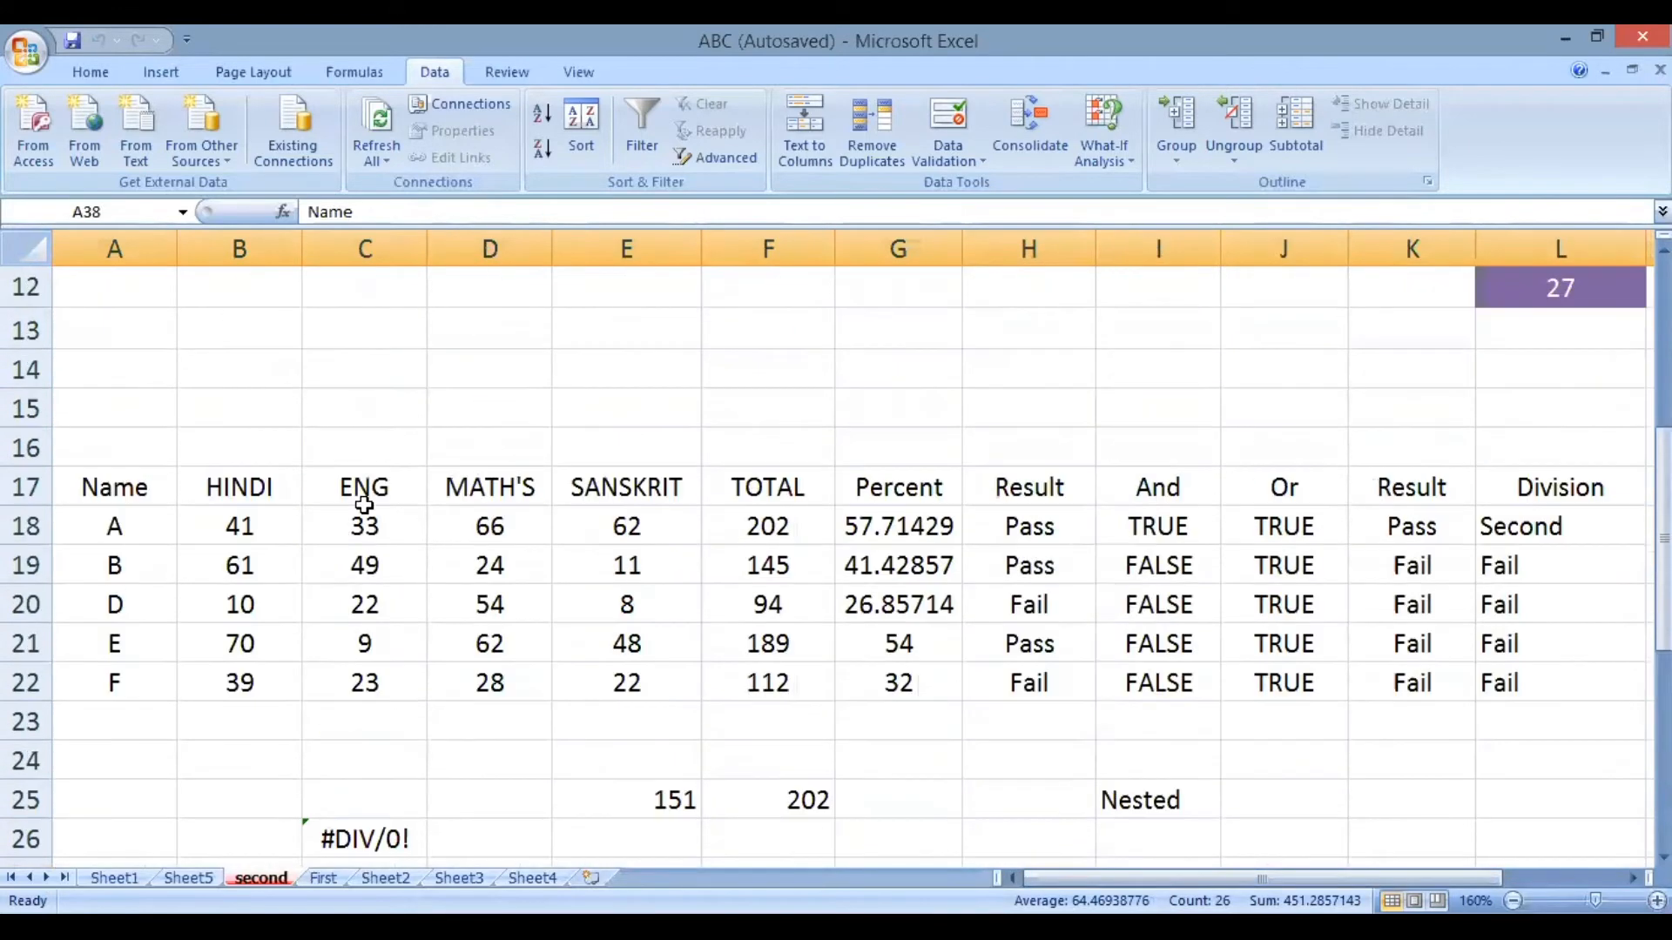
scroll(364, 505, down, 1)
scroll(364, 505, up, 2)
drag(112, 497, 131, 676)
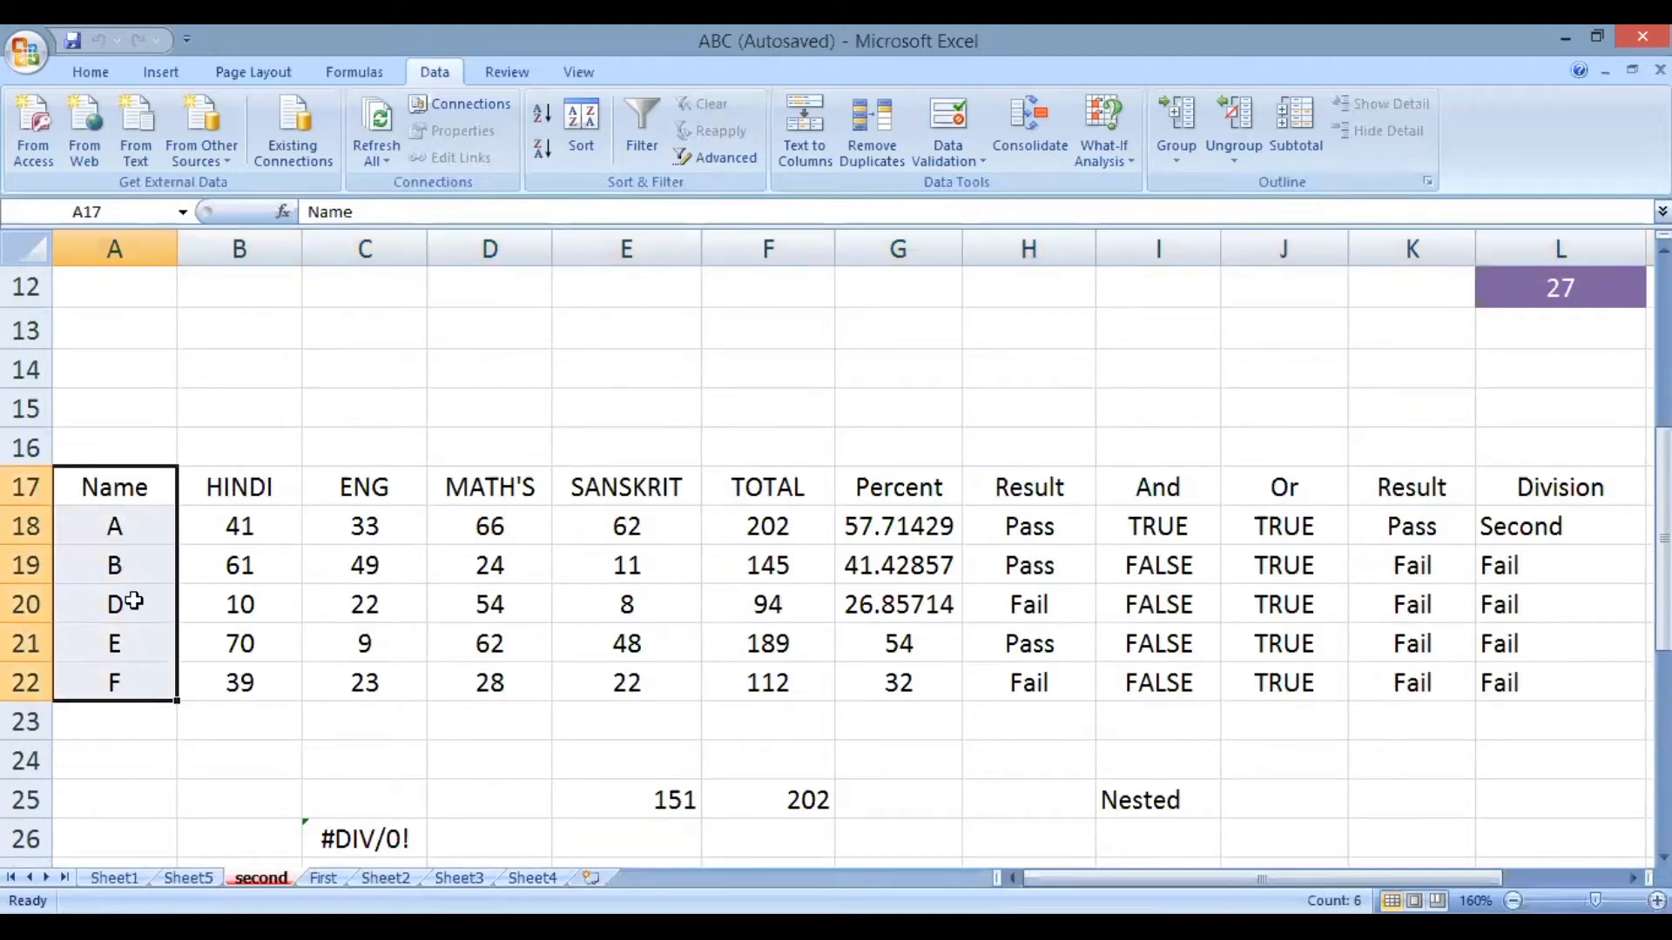
scroll(161, 579, down, 8)
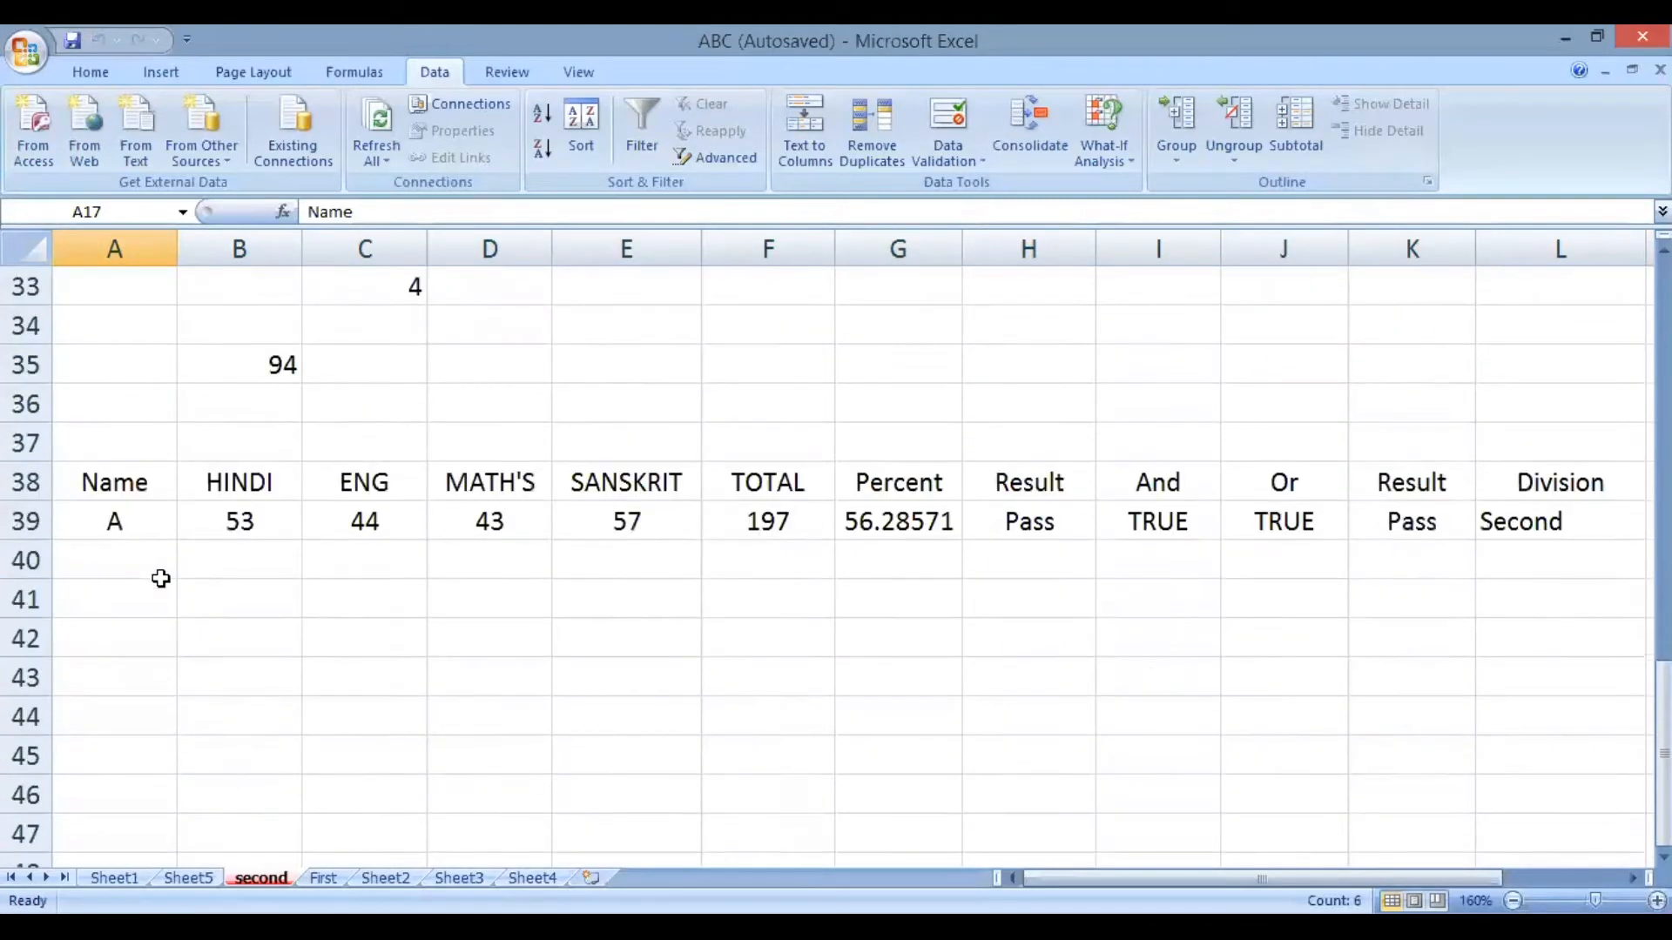
scroll(129, 442, up, 8)
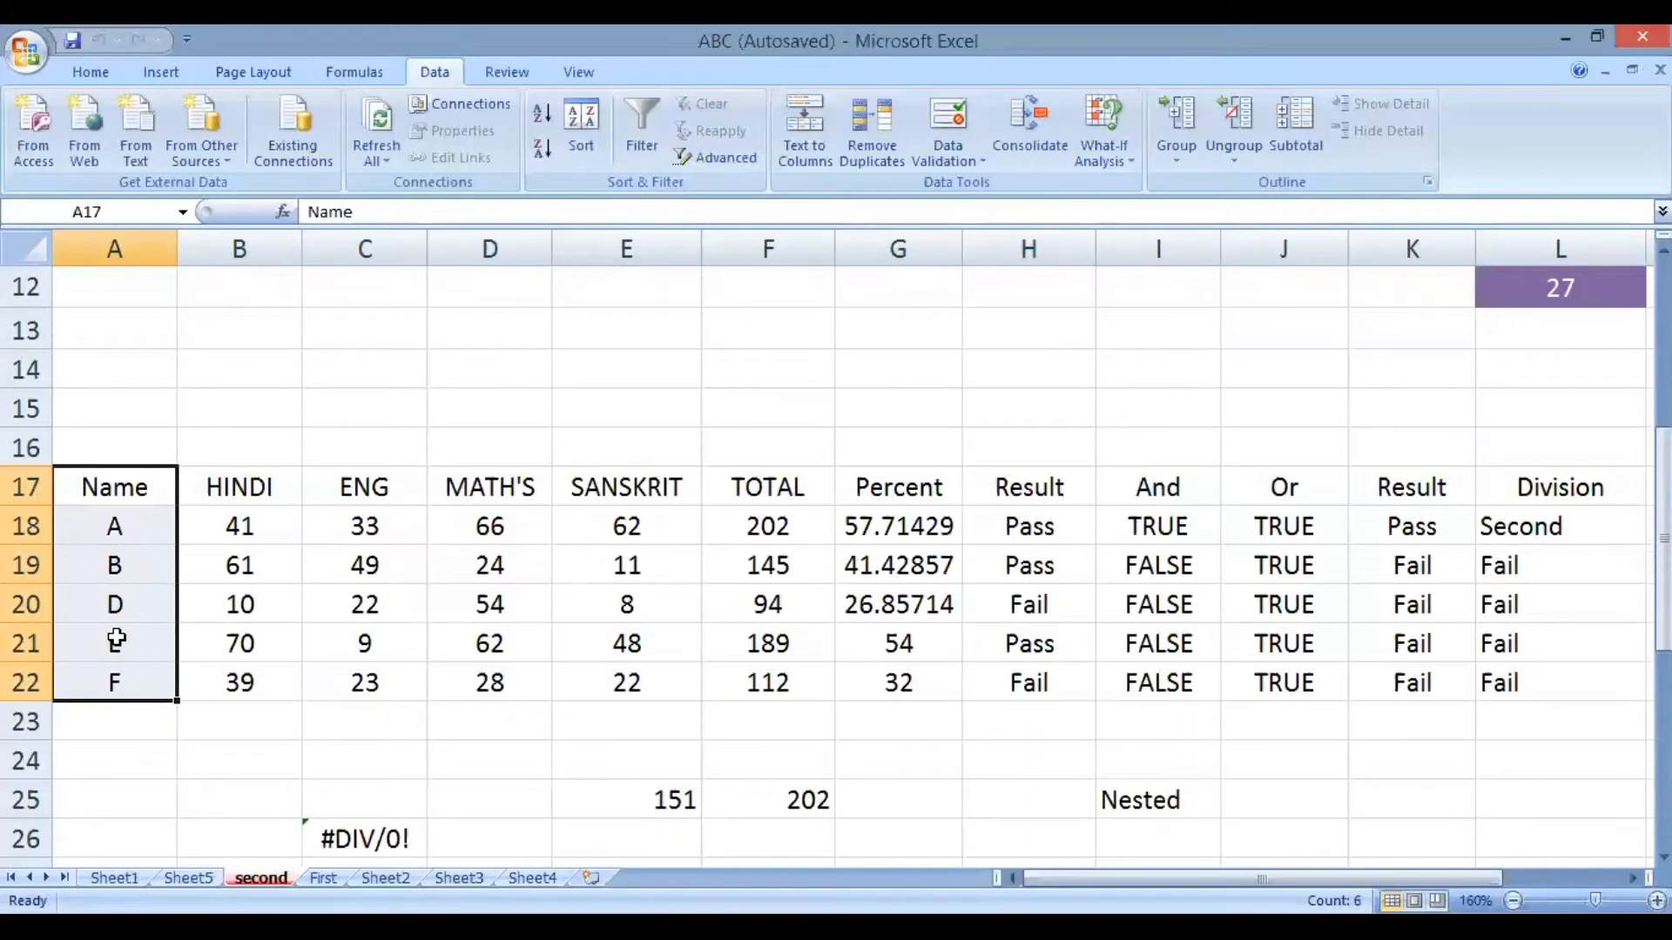
Remove the trailing space after Name in criteria cell H30, checking it against the table's Name header
scroll(123, 638, down, 1)
scroll(141, 564, down, 4)
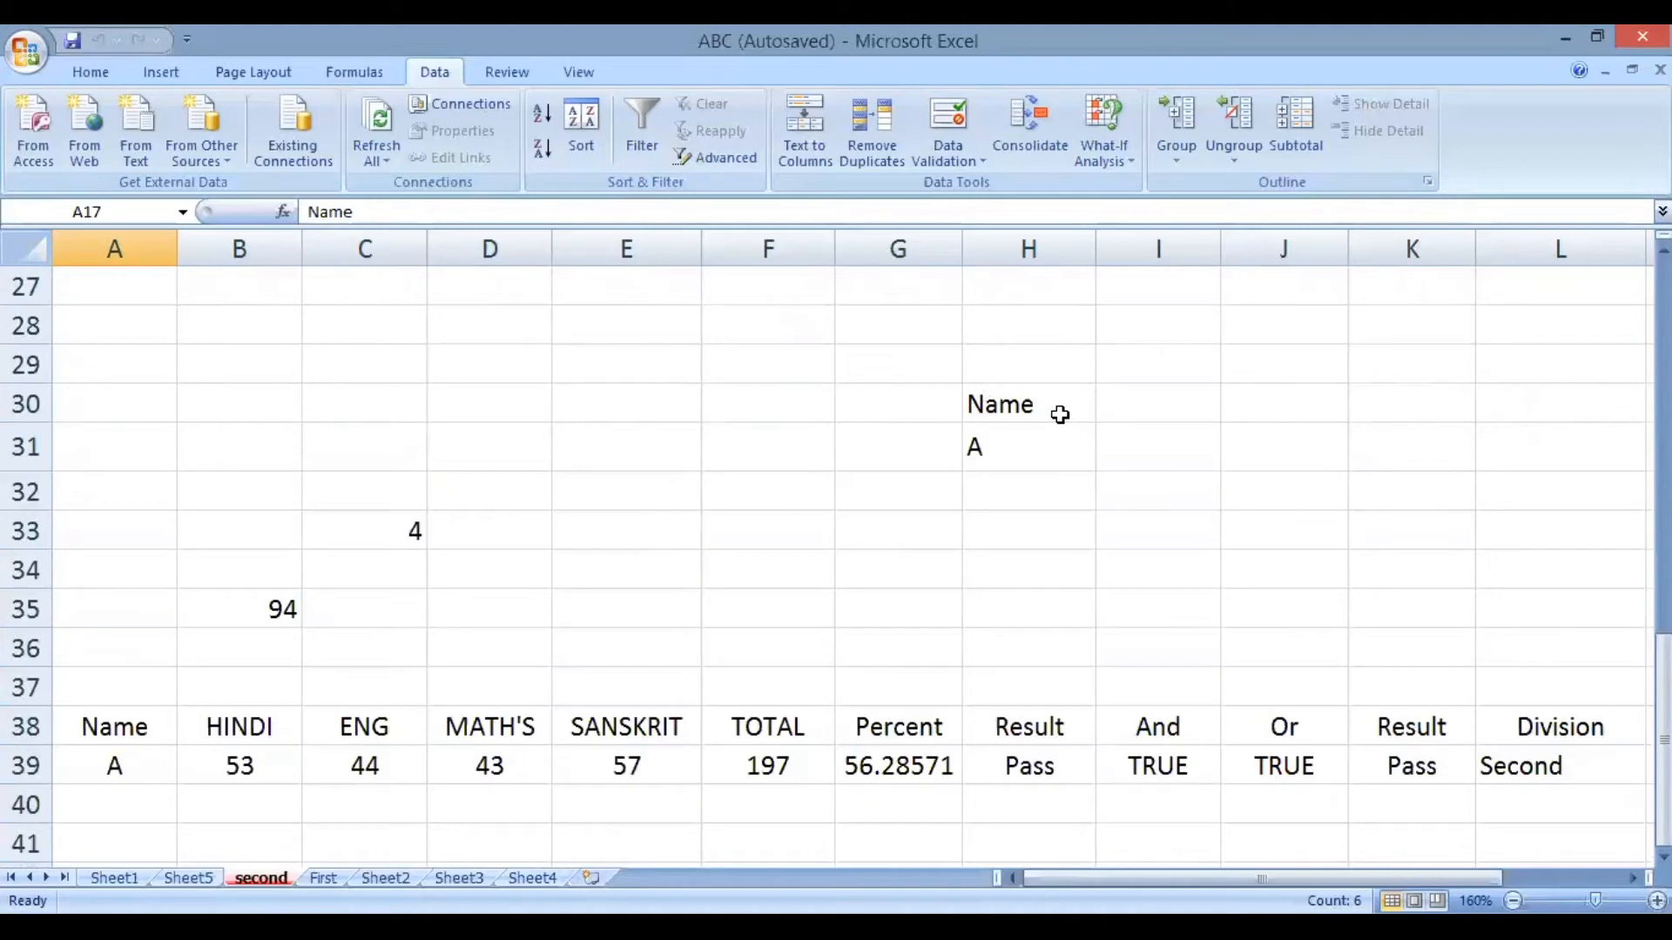
click(1060, 415)
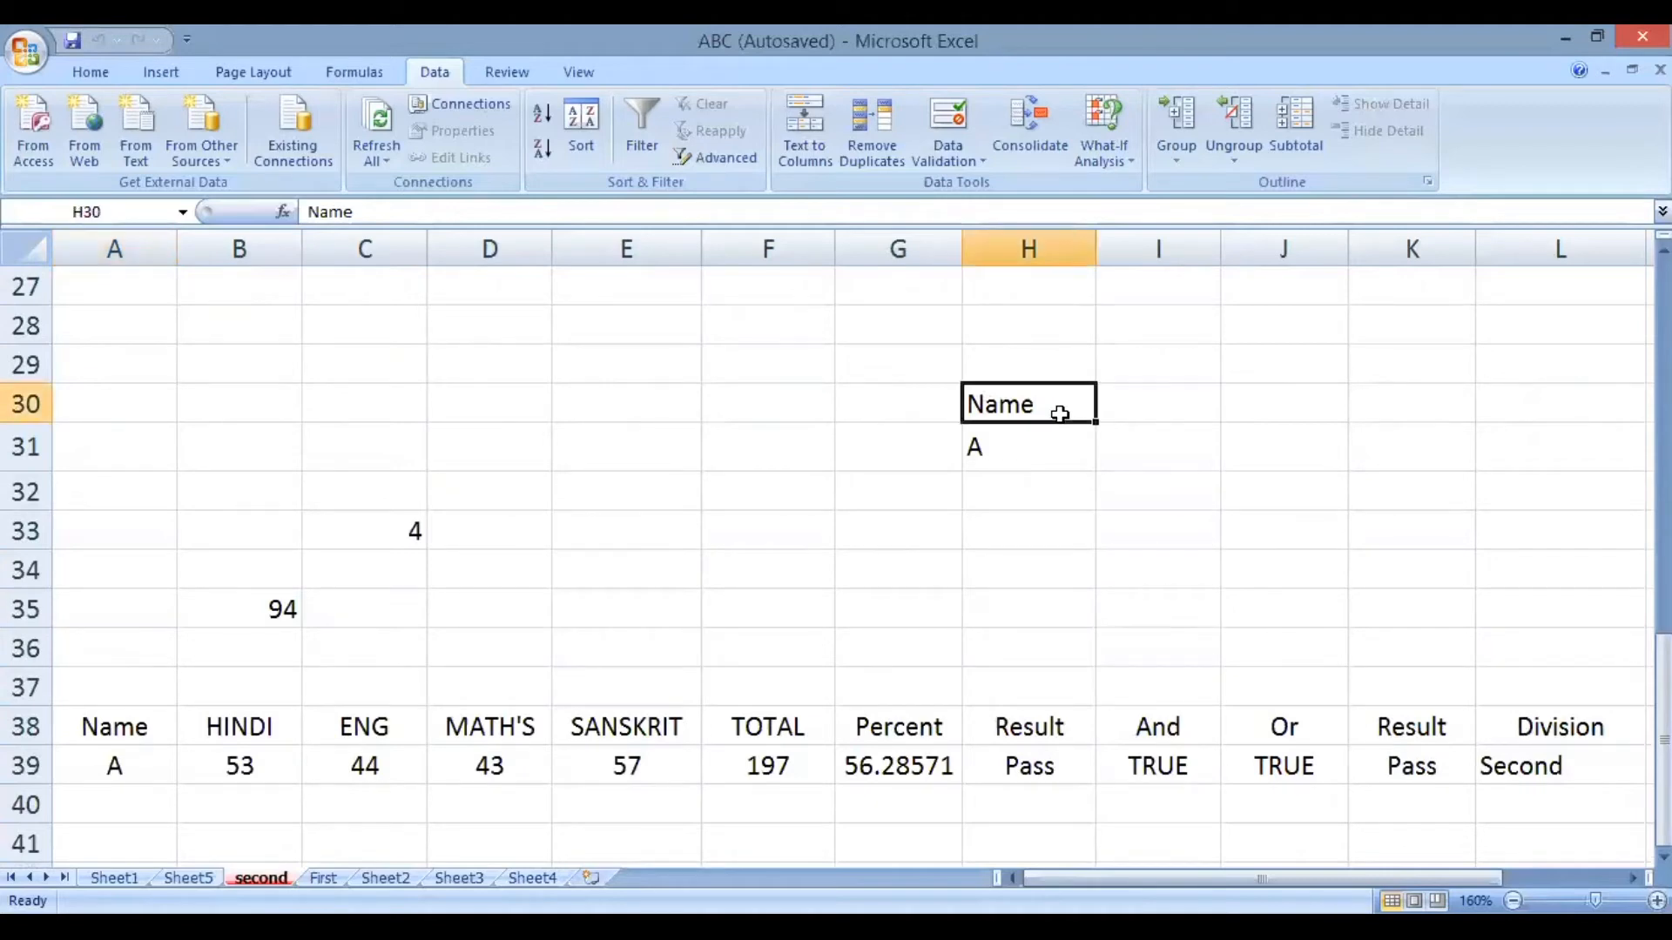
double_click(1061, 415)
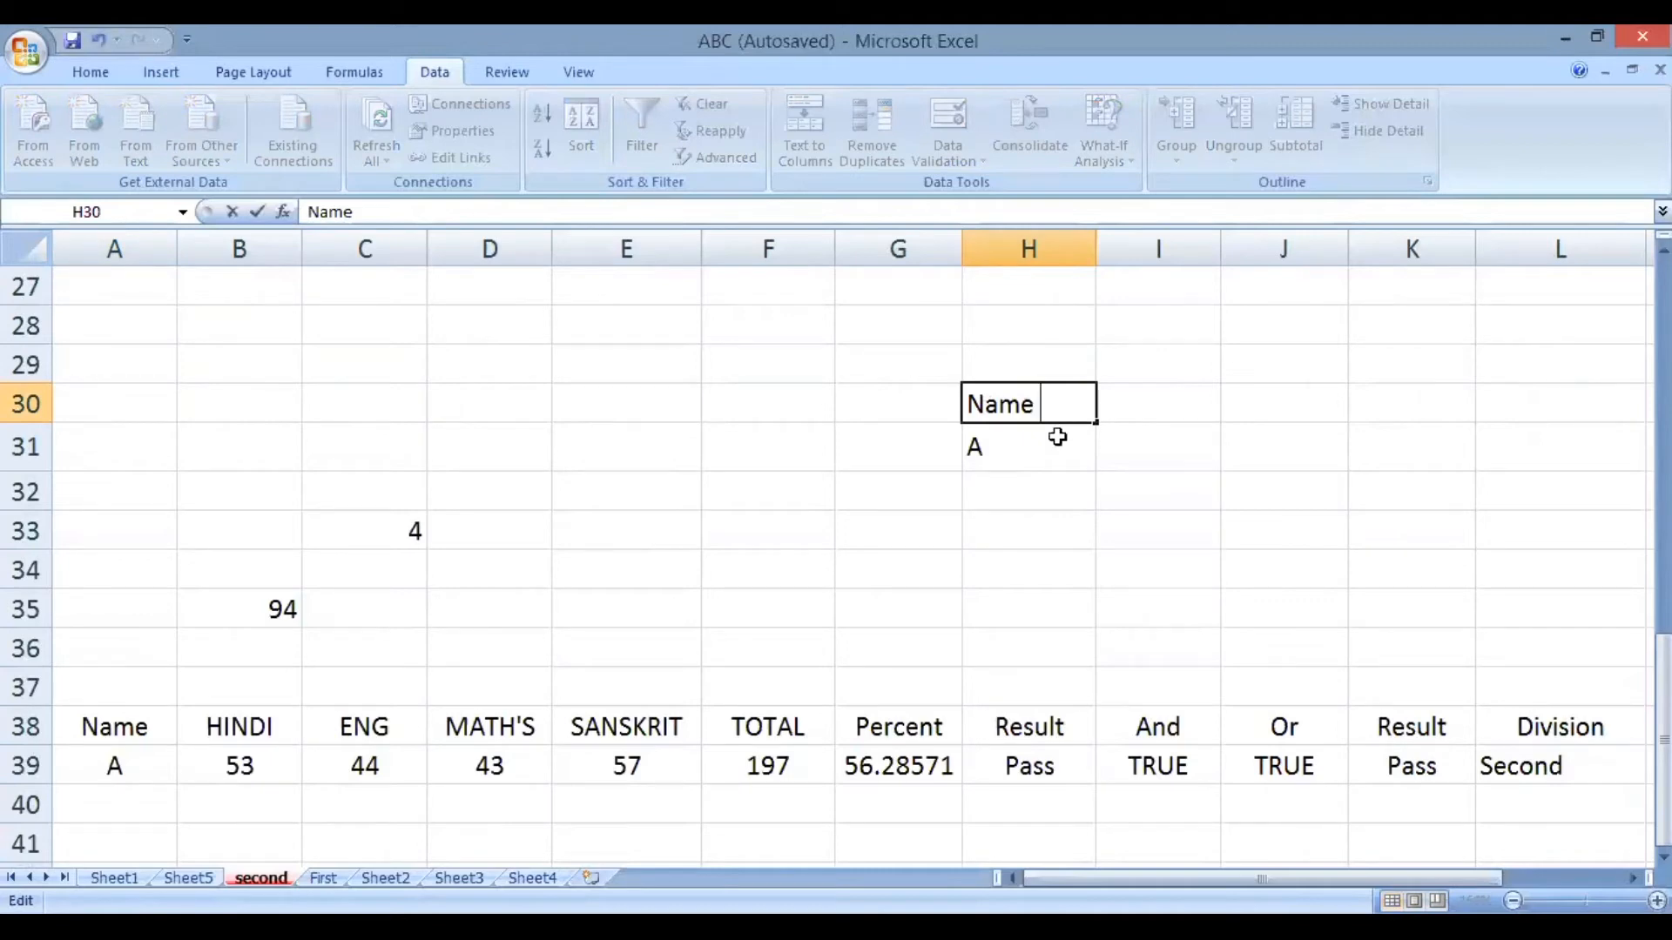
click(1057, 457)
click(1053, 398)
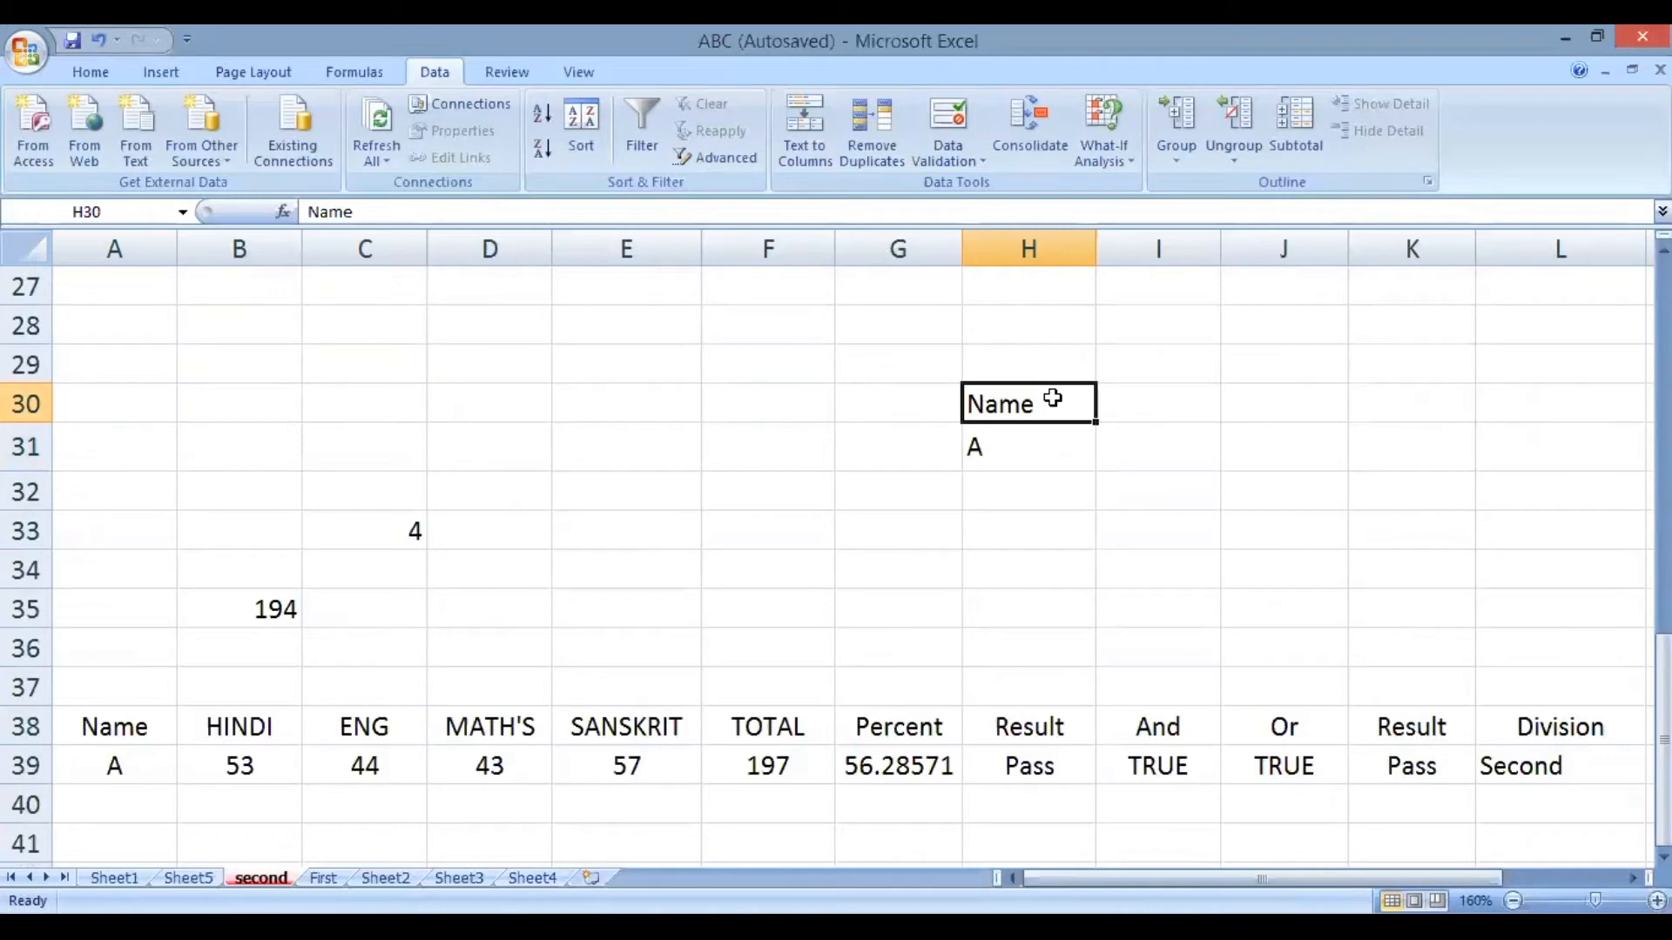
double_click(1056, 399)
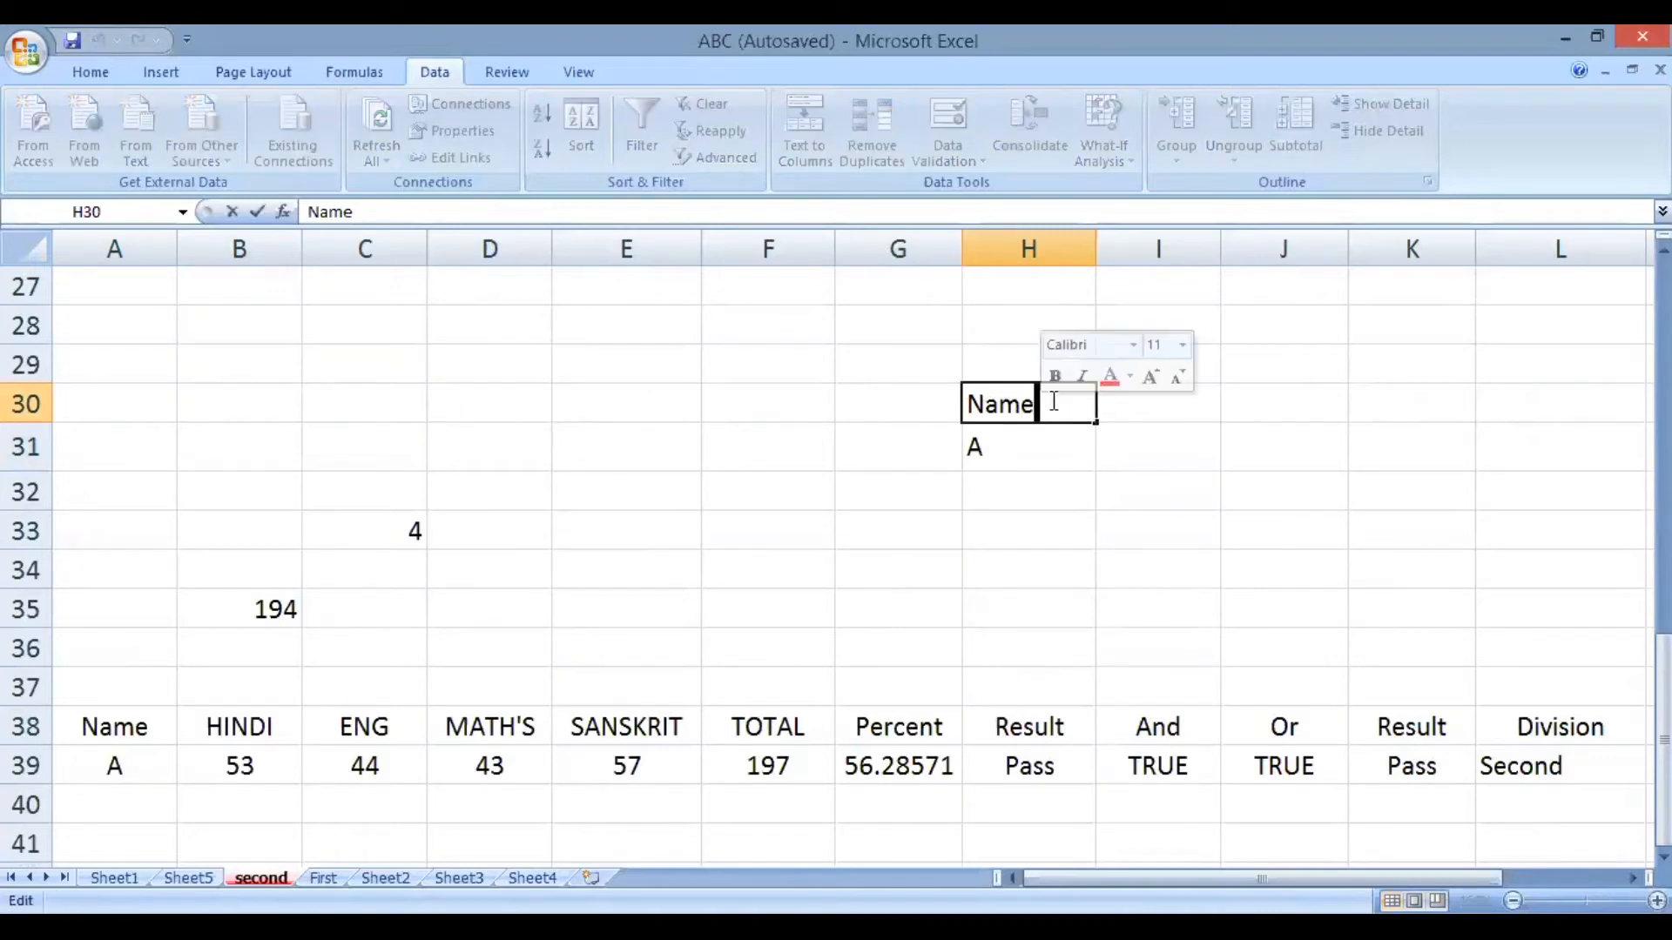
scroll(664, 552, up, 4)
scroll(127, 406, up, 1)
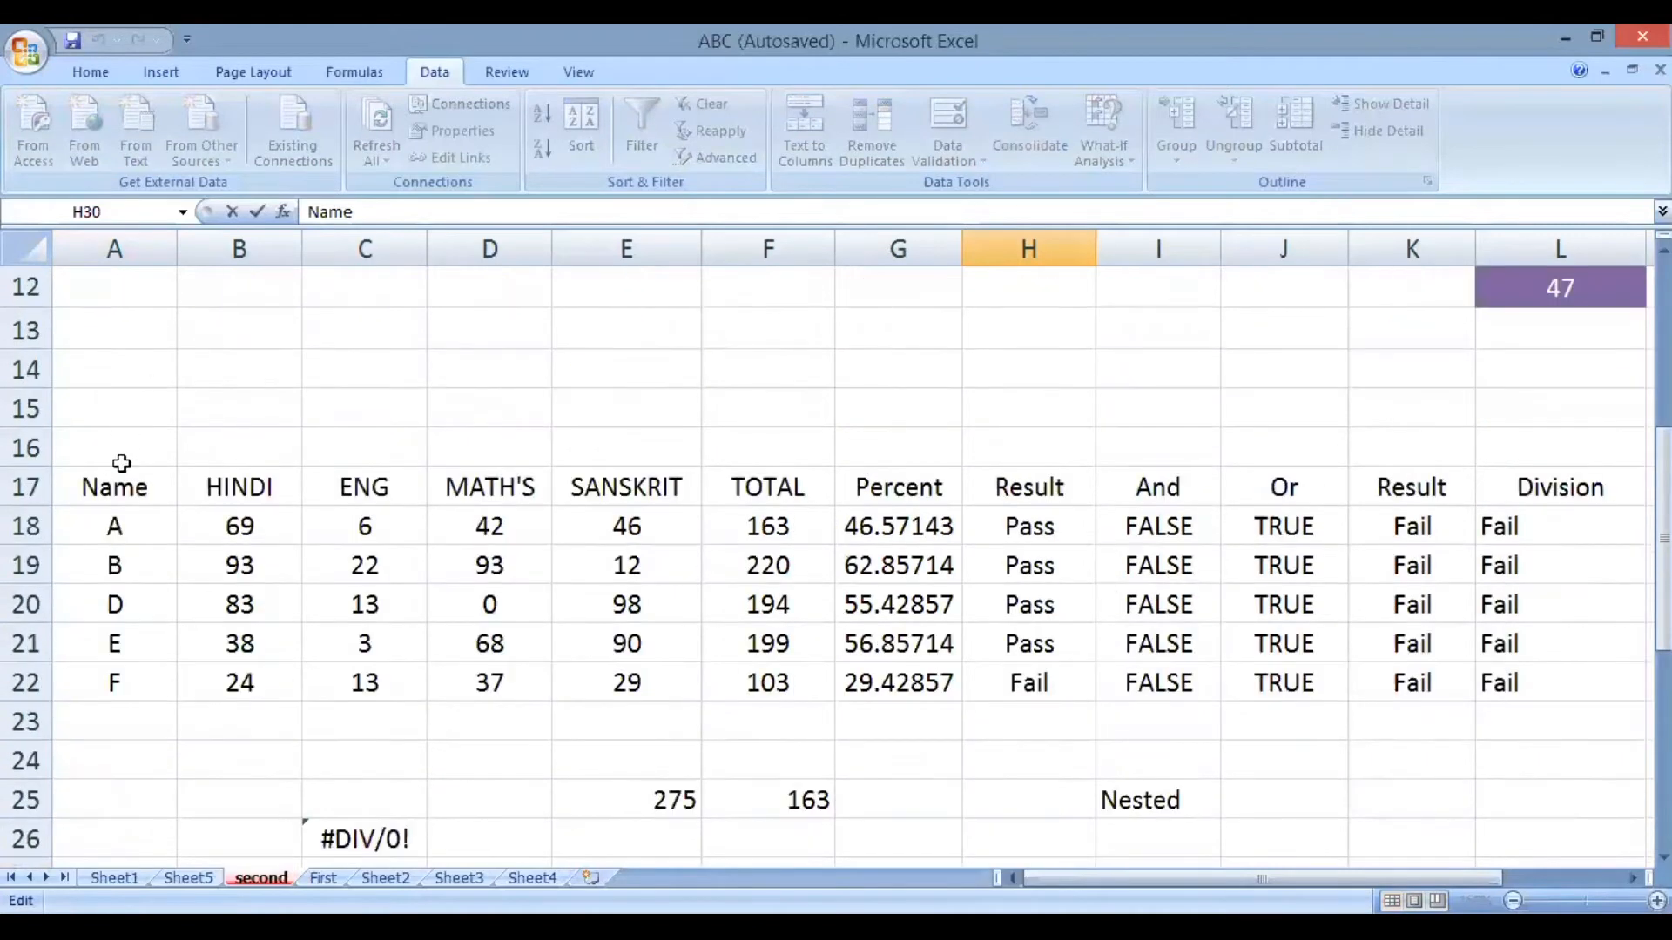
scroll(828, 549, down, 3)
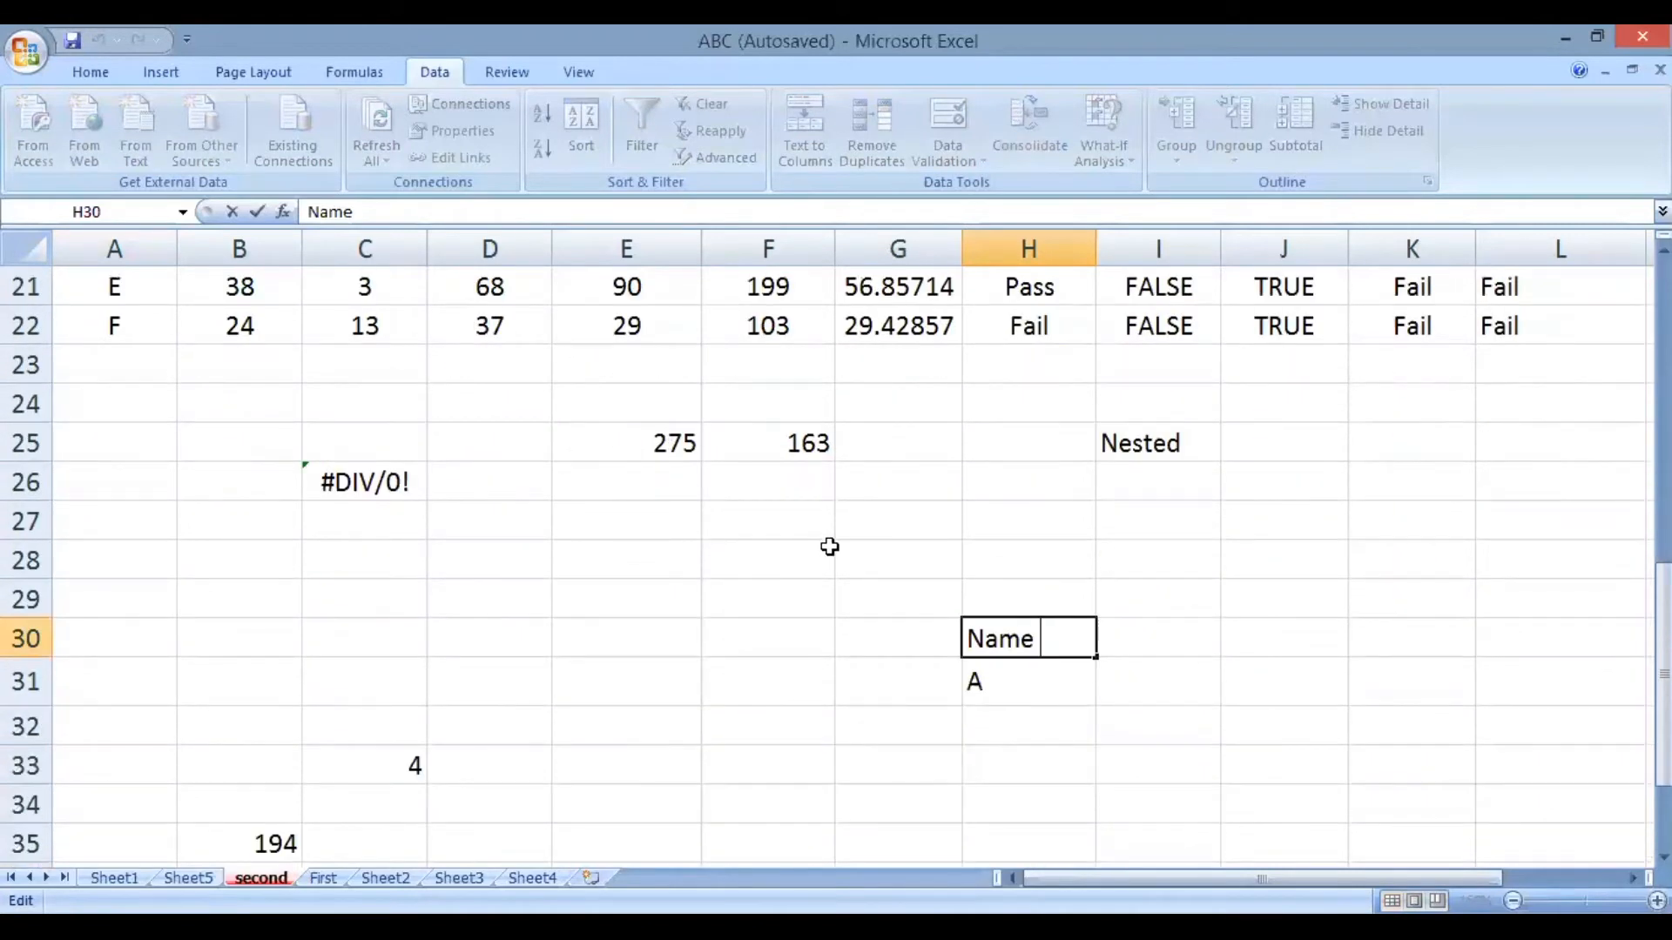
scroll(839, 549, down, 1)
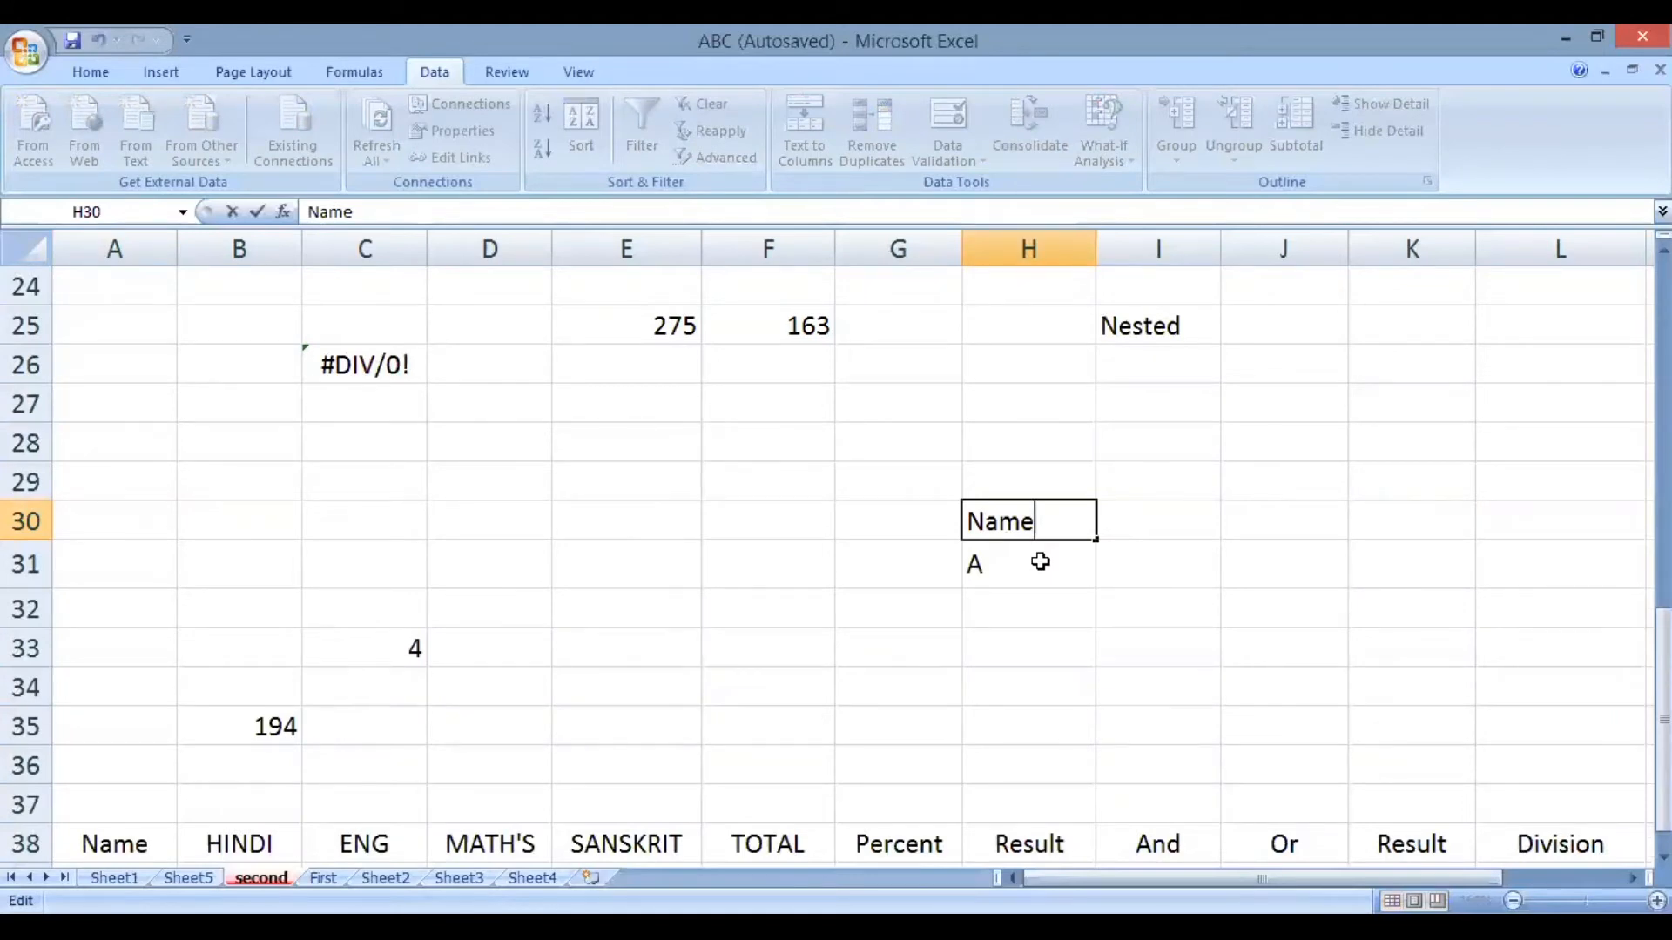
Re-enter A in criteria cell H31
double_click(1041, 562)
text(A)
key(Return)
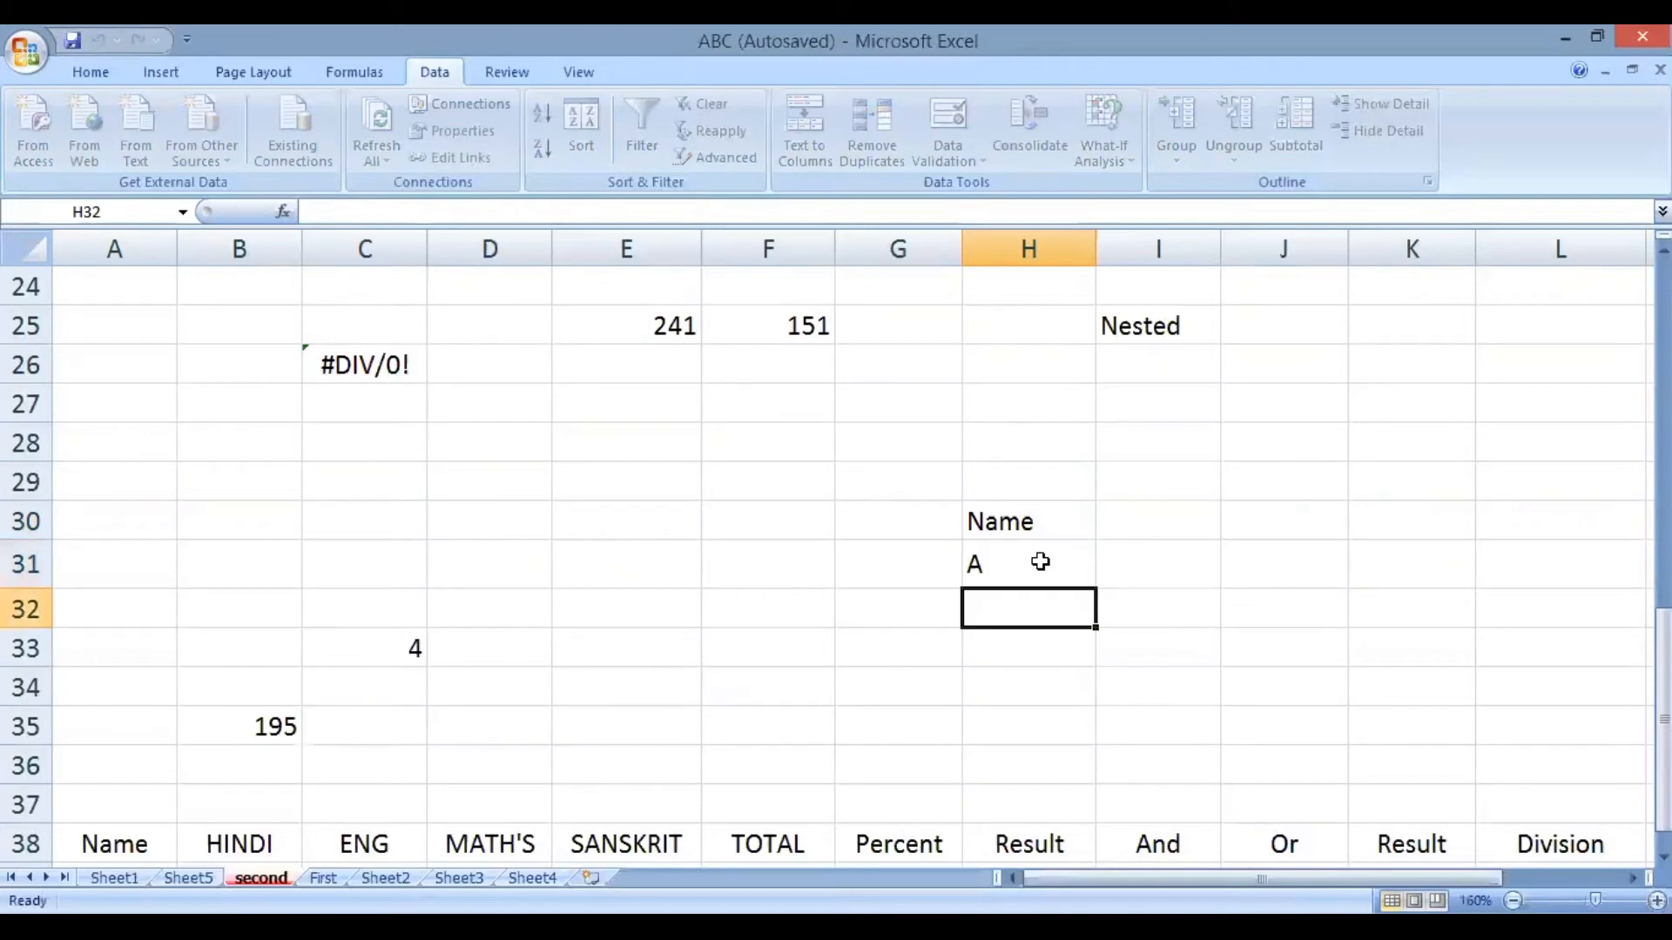
Check the Name header in A17 and the A entry in A18 for trailing spaces
scroll(1041, 560, up, 4)
double_click(152, 481)
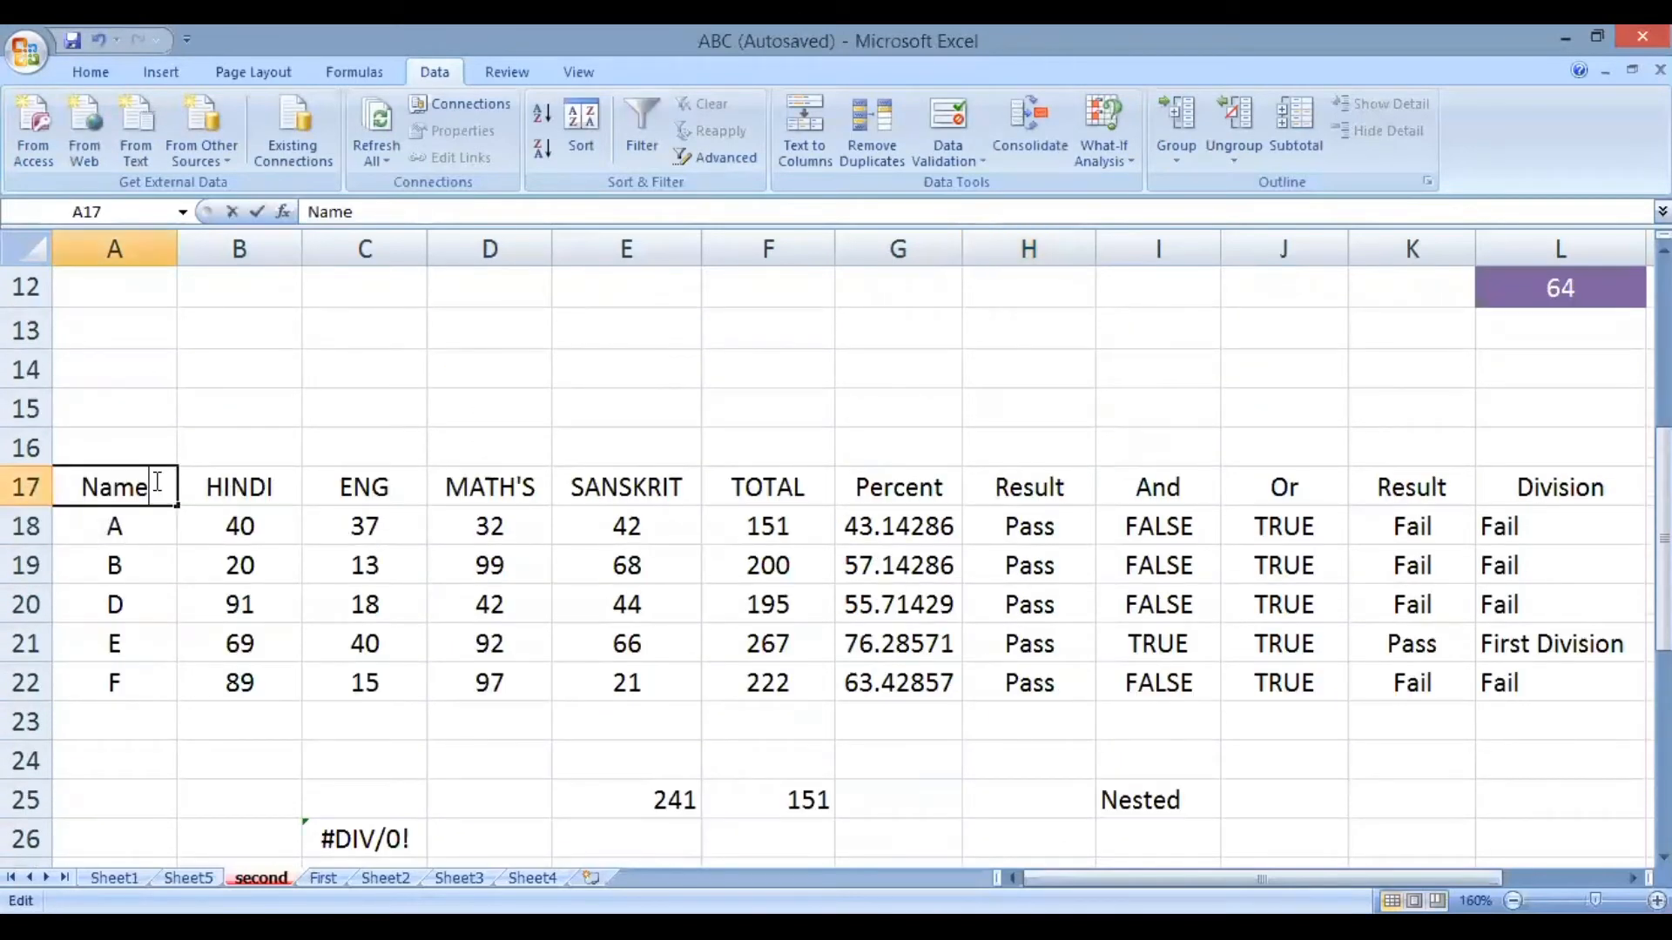
key(Return)
double_click(144, 526)
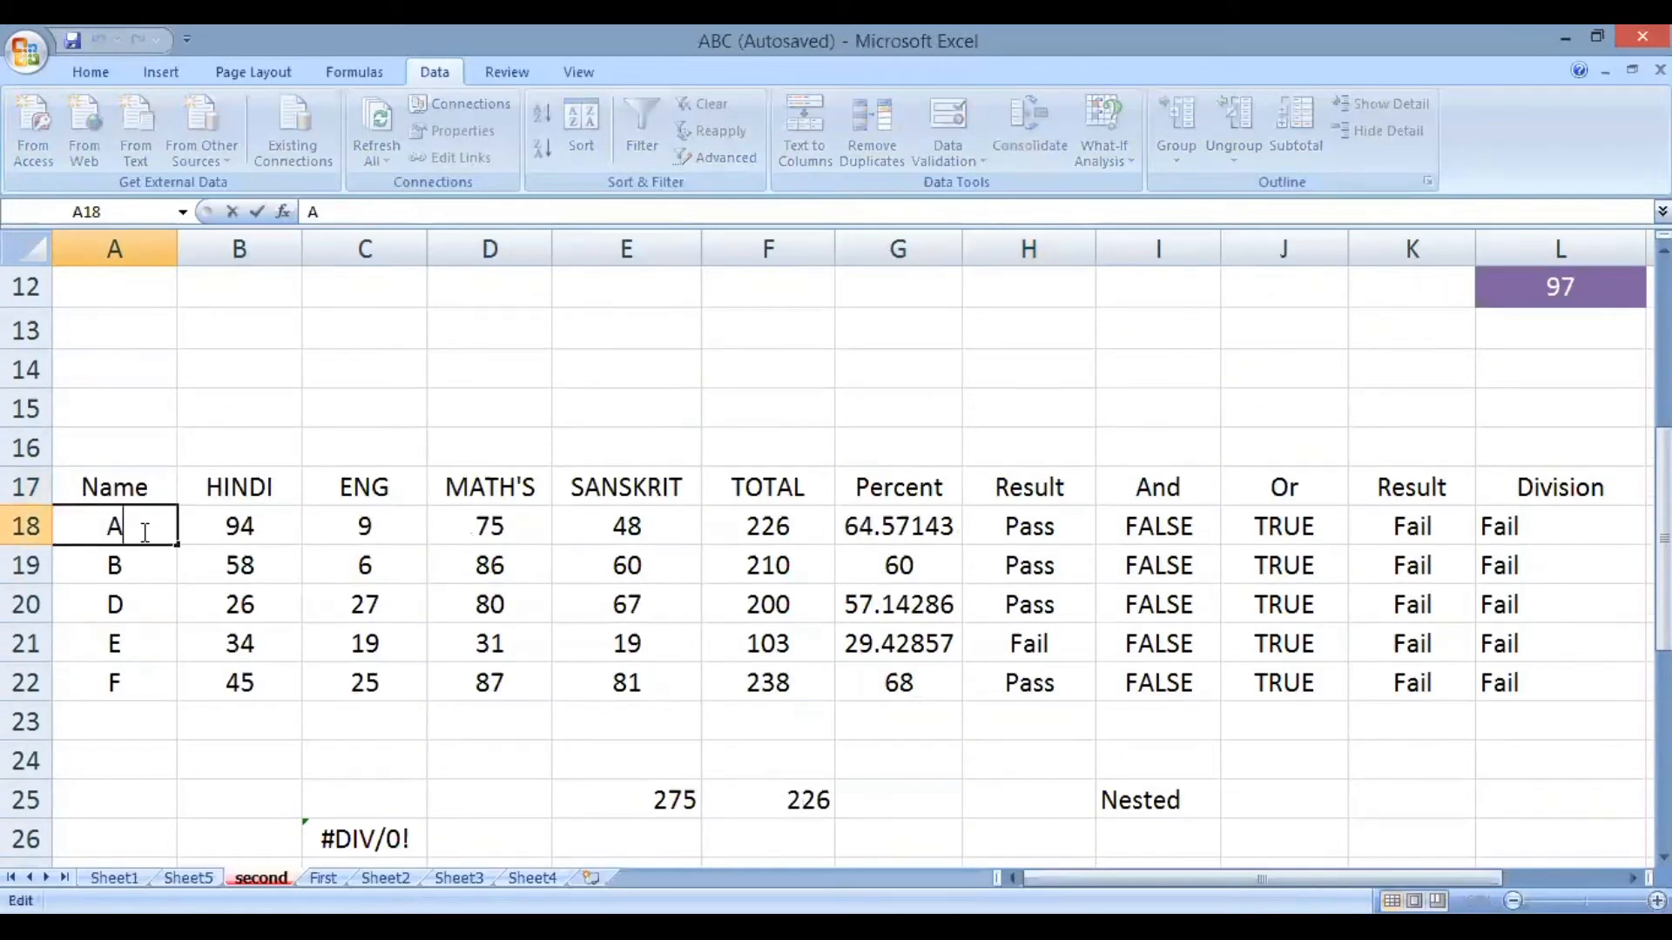
key(Return)
scroll(534, 458, down, 3)
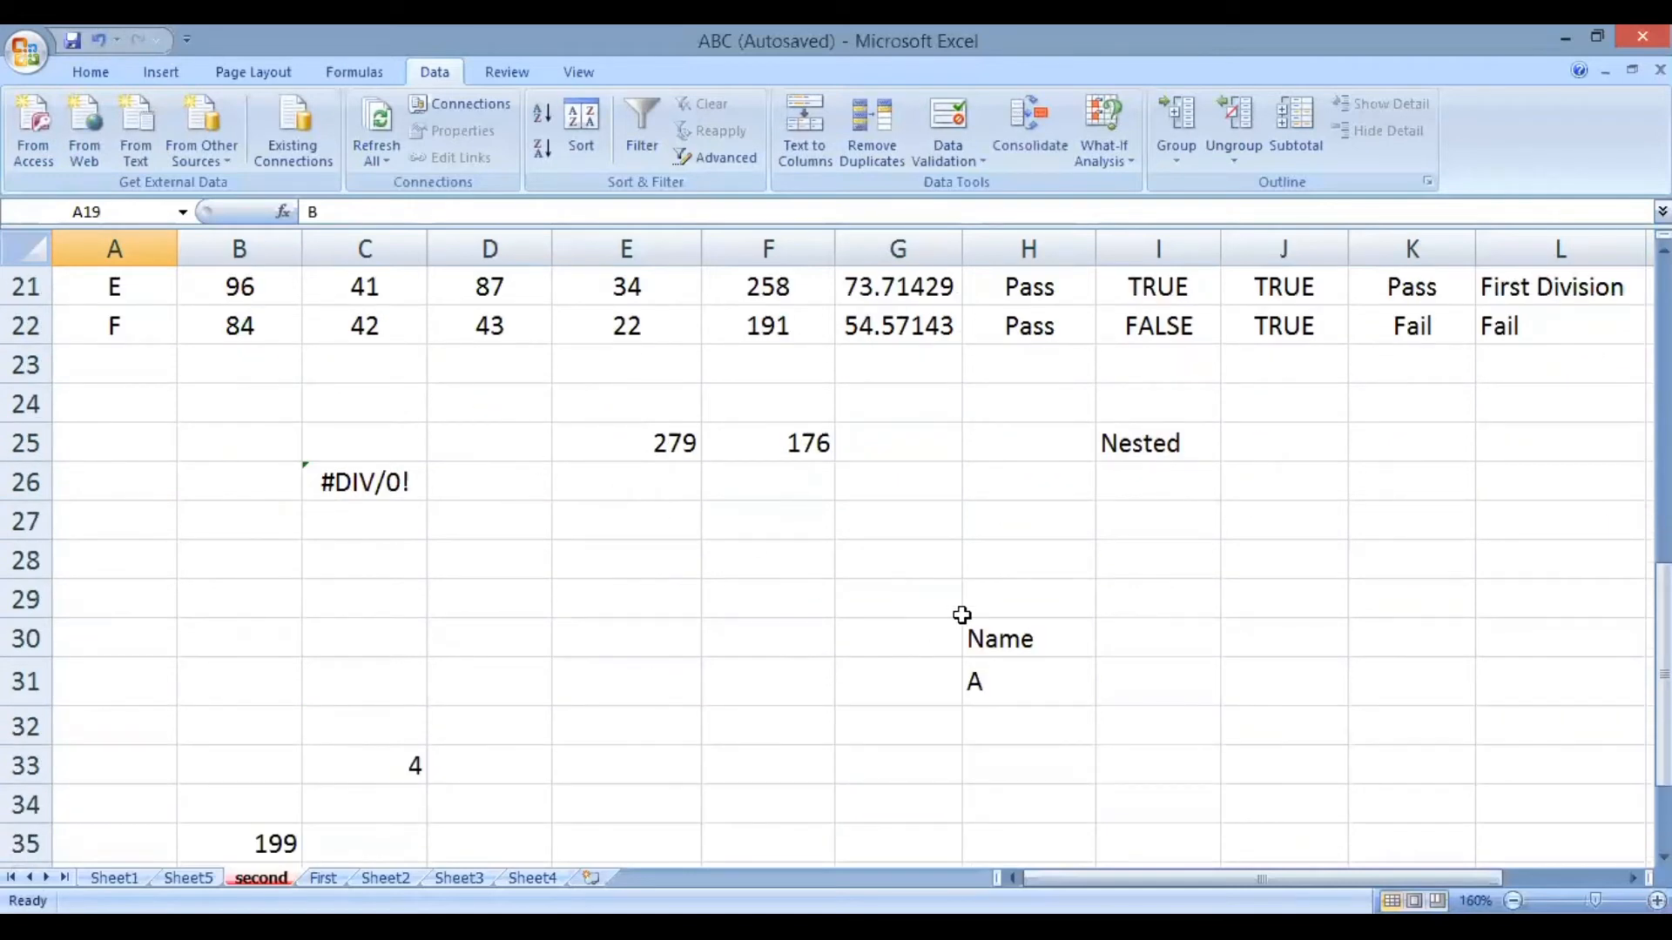
Enter the sample full names Bruce Wayne in E47 and Clark Kent in E48, below the existing data
click(808, 587)
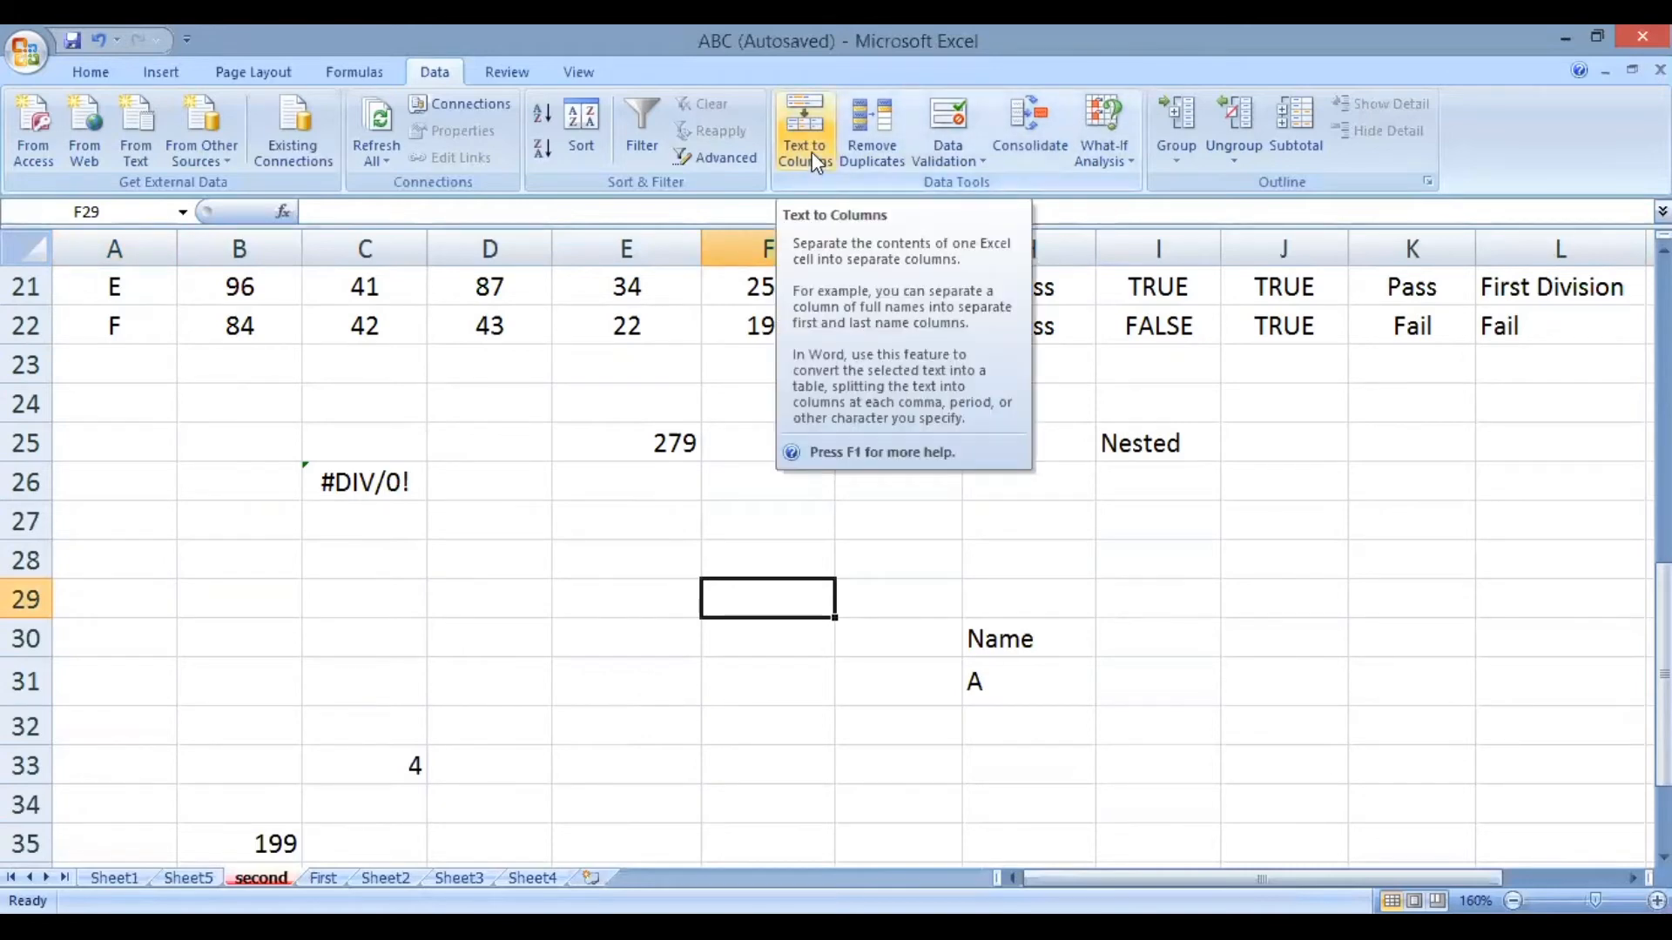
scroll(698, 497, down, 8)
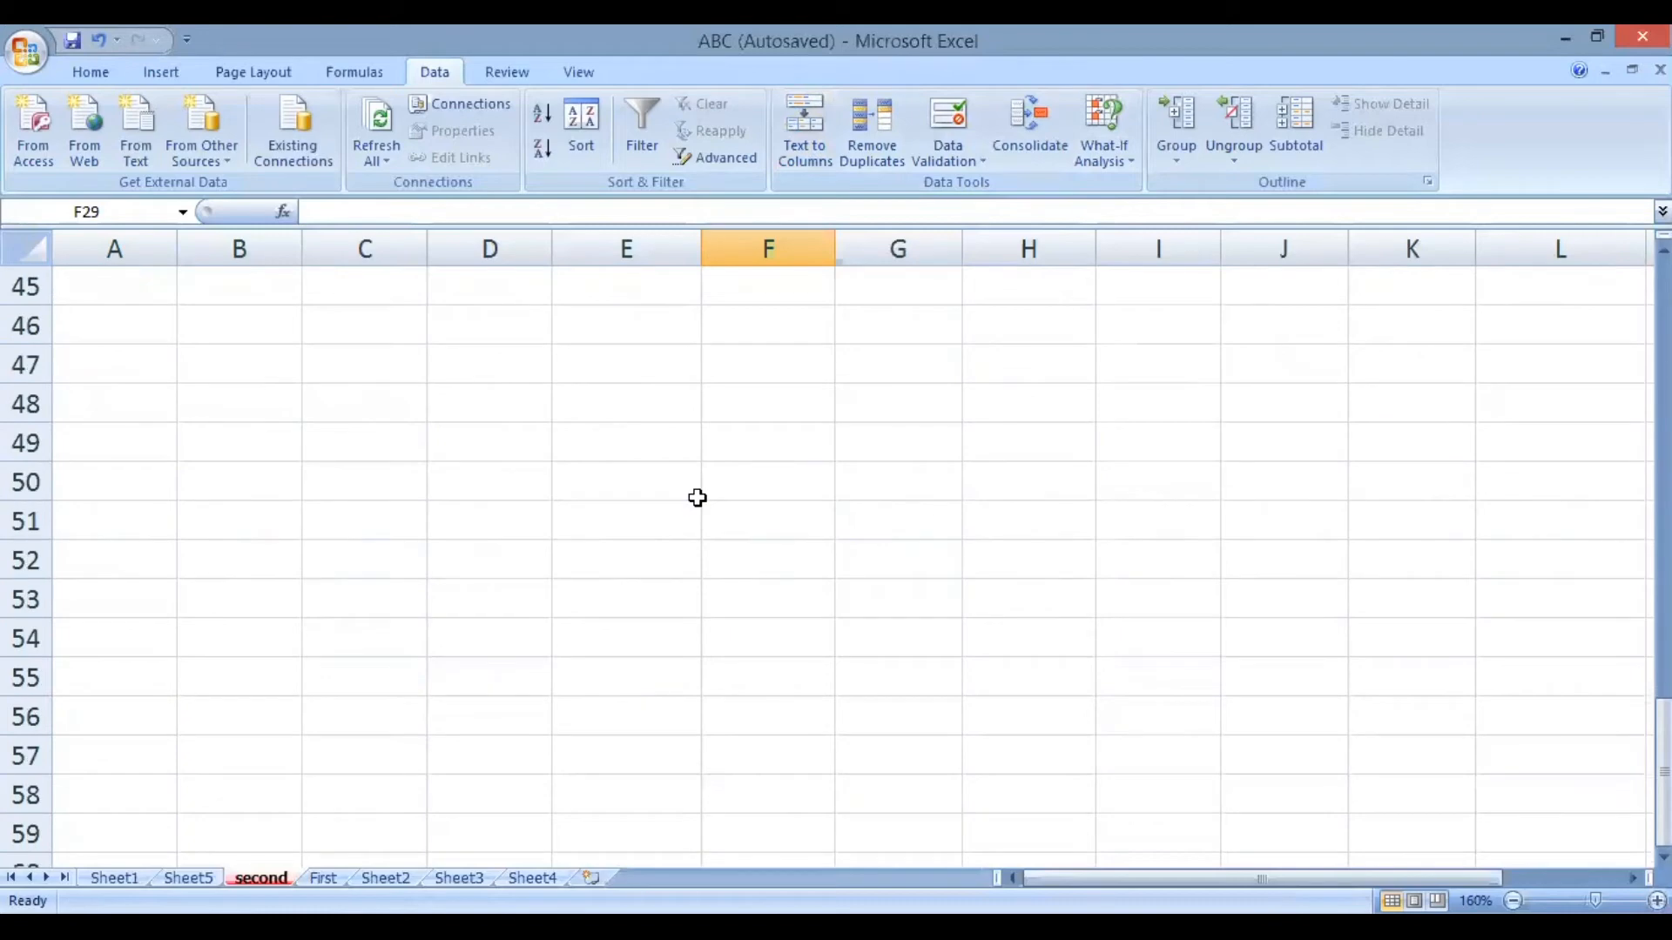
click(602, 352)
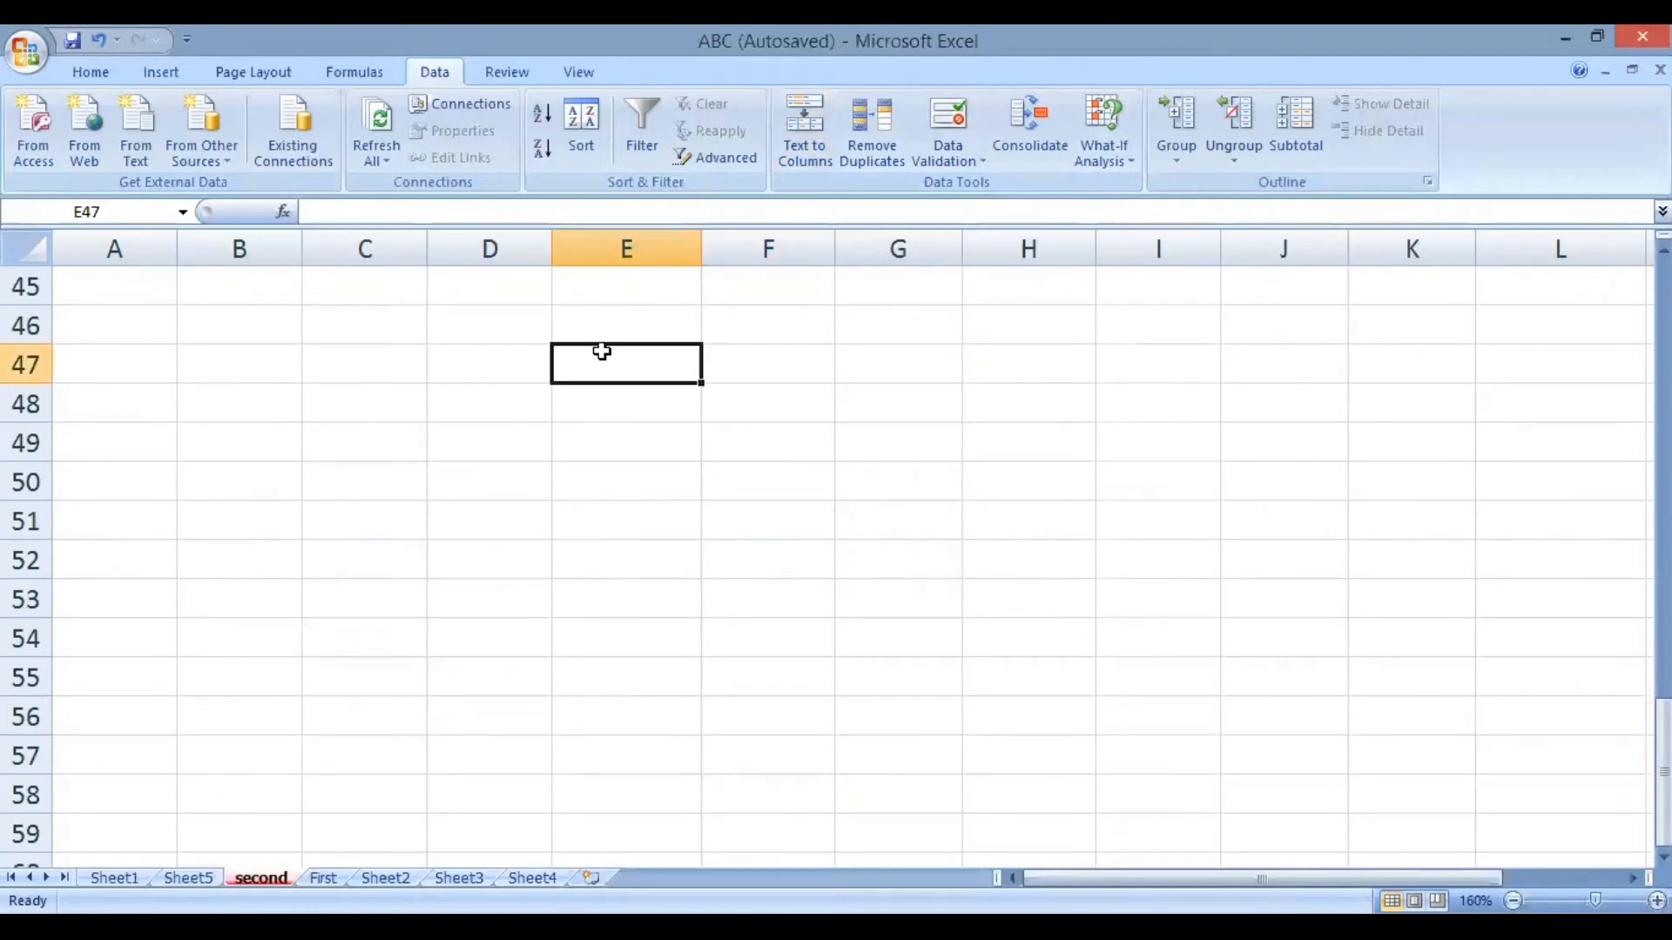
text(Bruce Wayne)
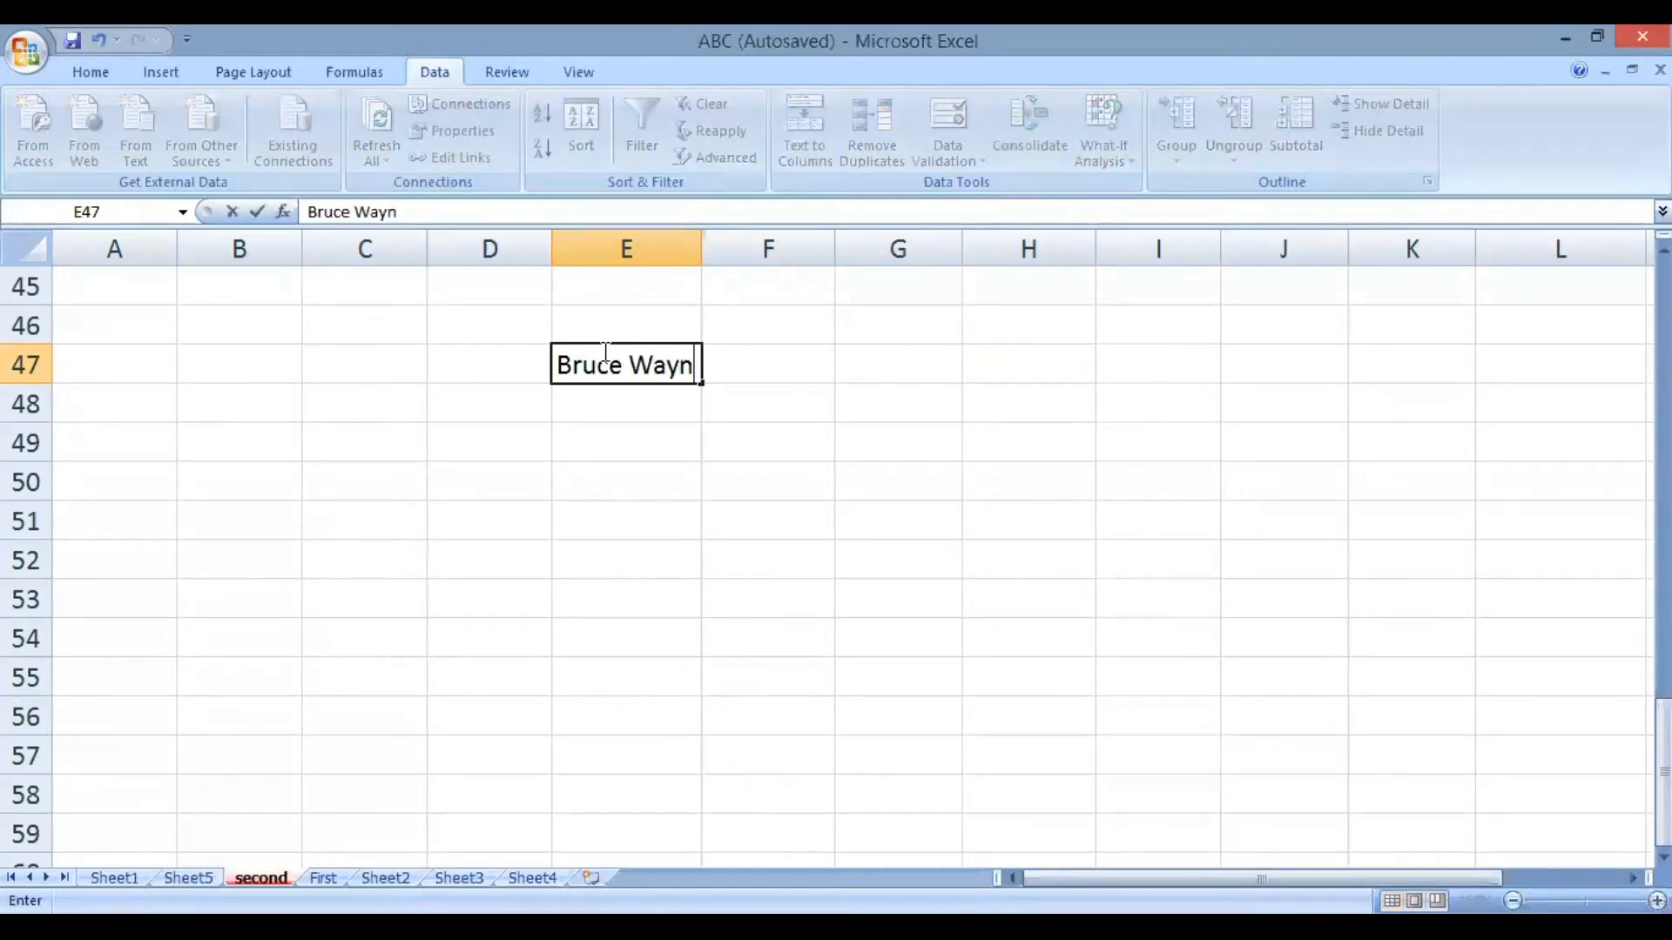
key(Return)
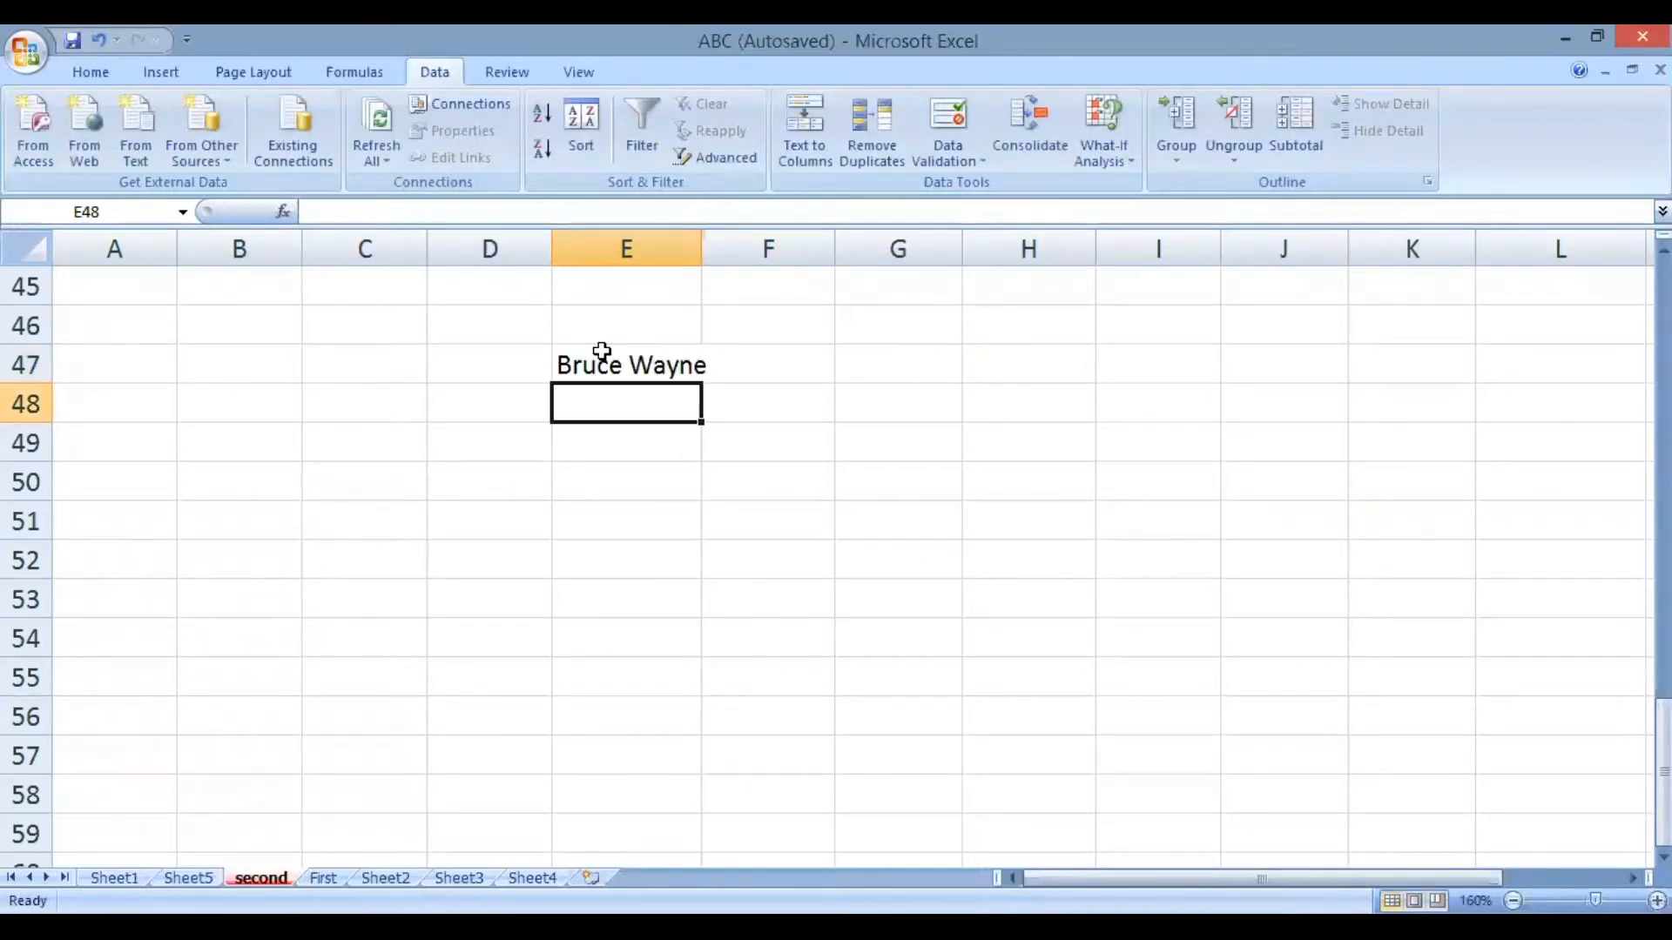
text(Clar)
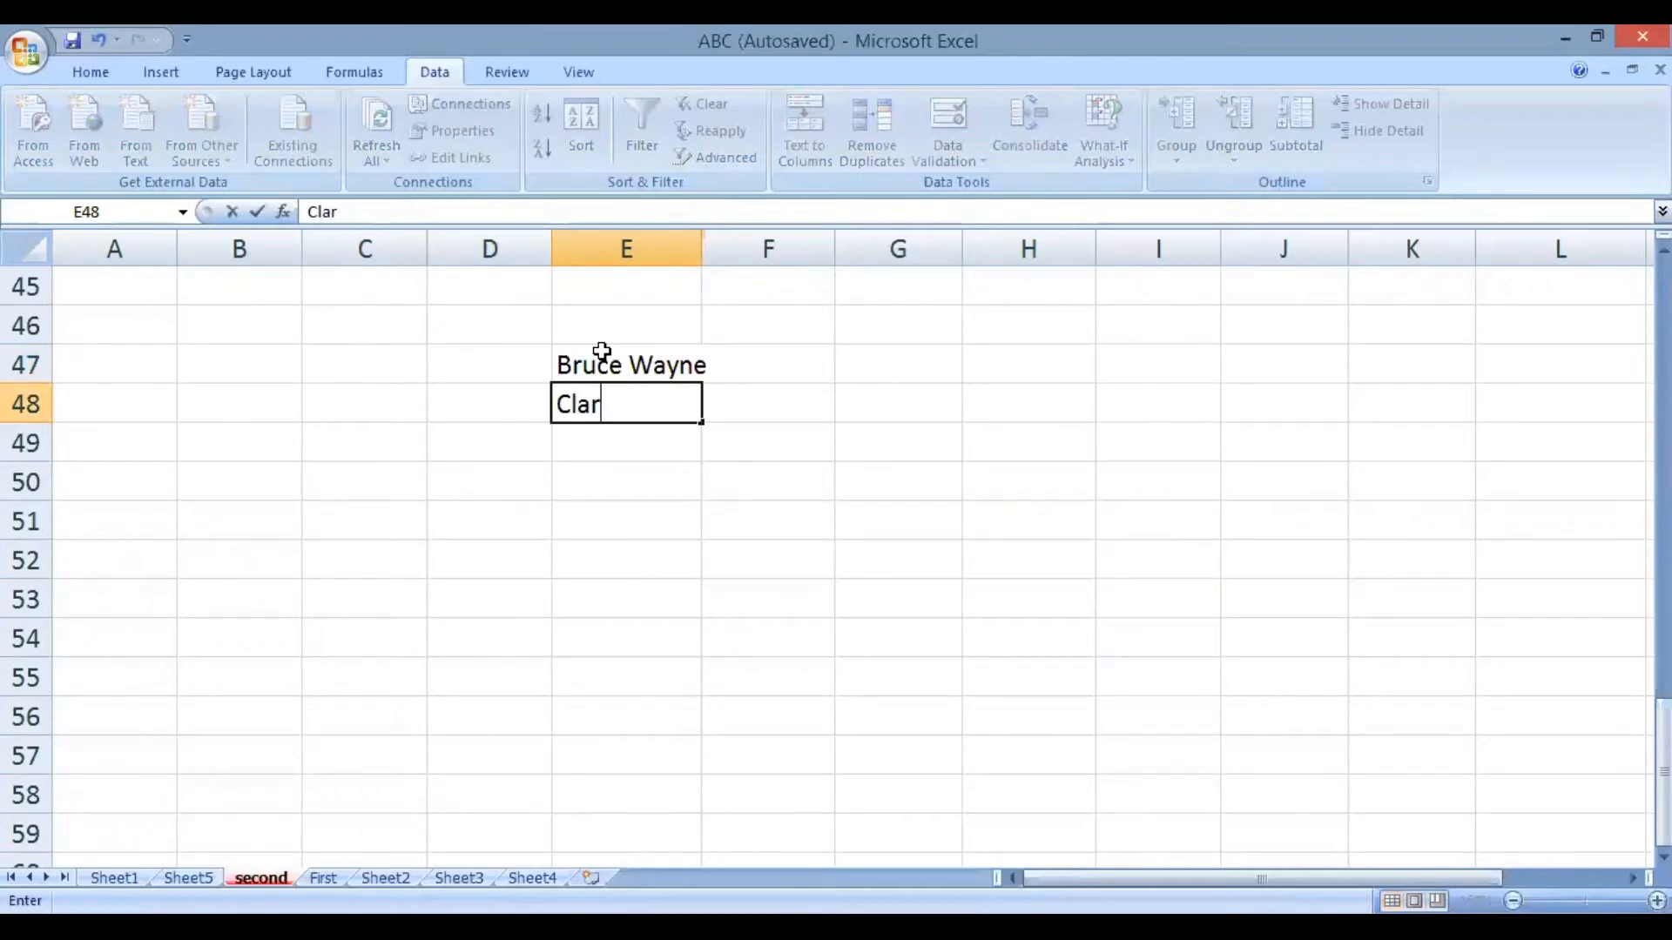
text(ck Kent)
key(Return)
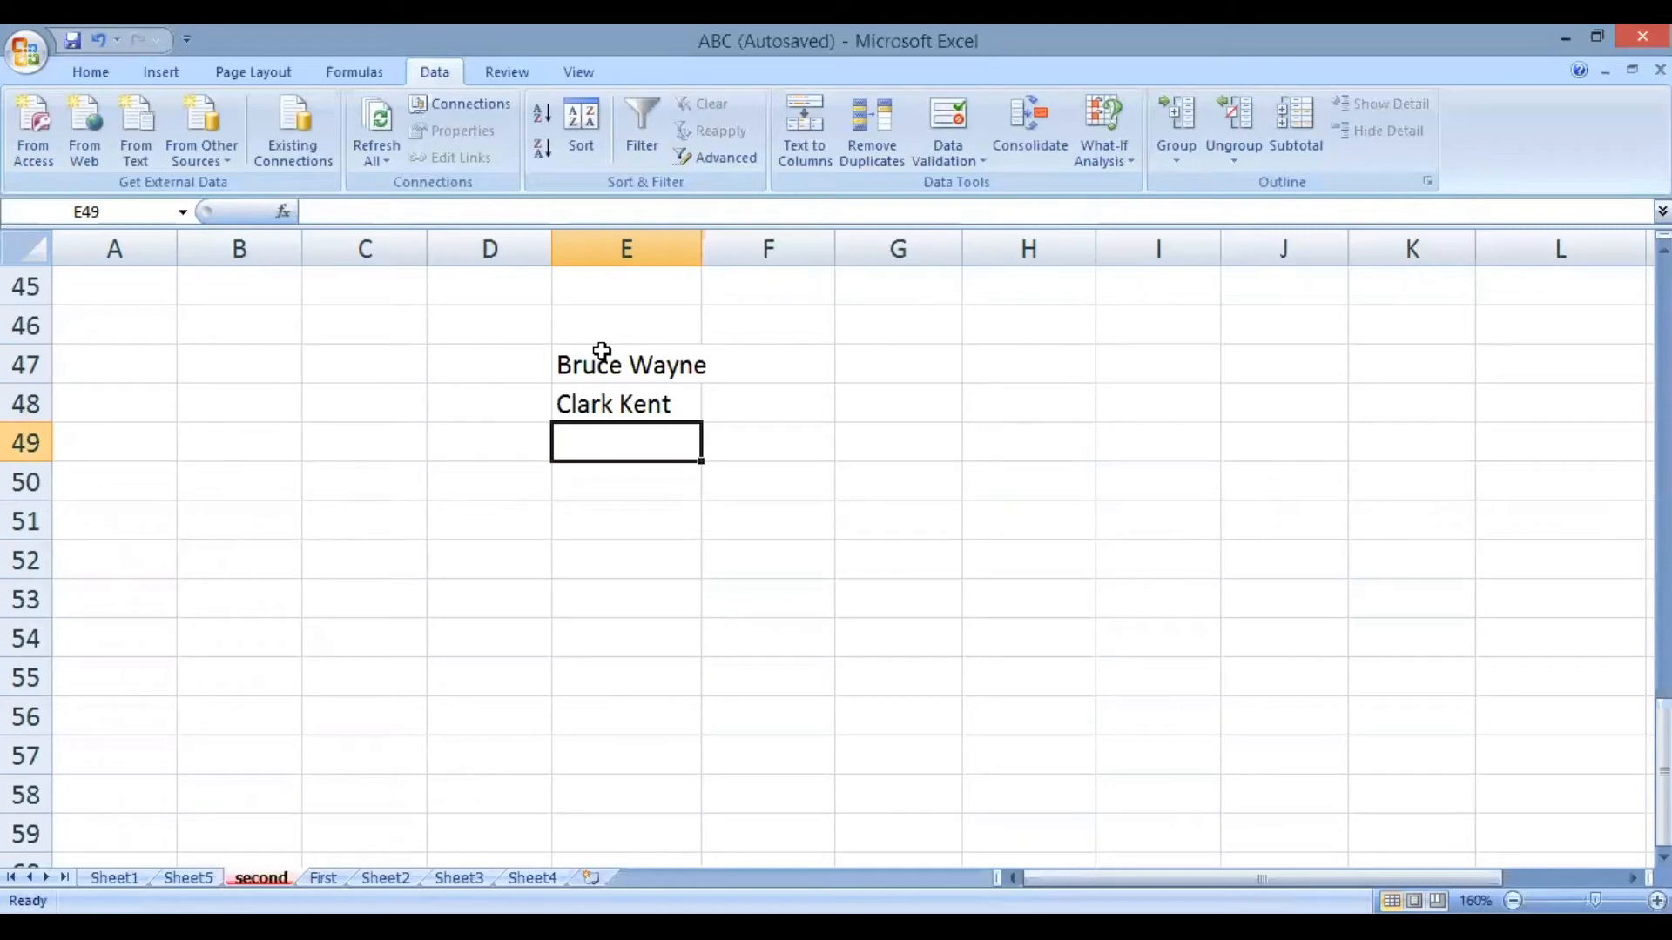
Enter Thomas Wayne in E49 as the third sample full name
text(T)
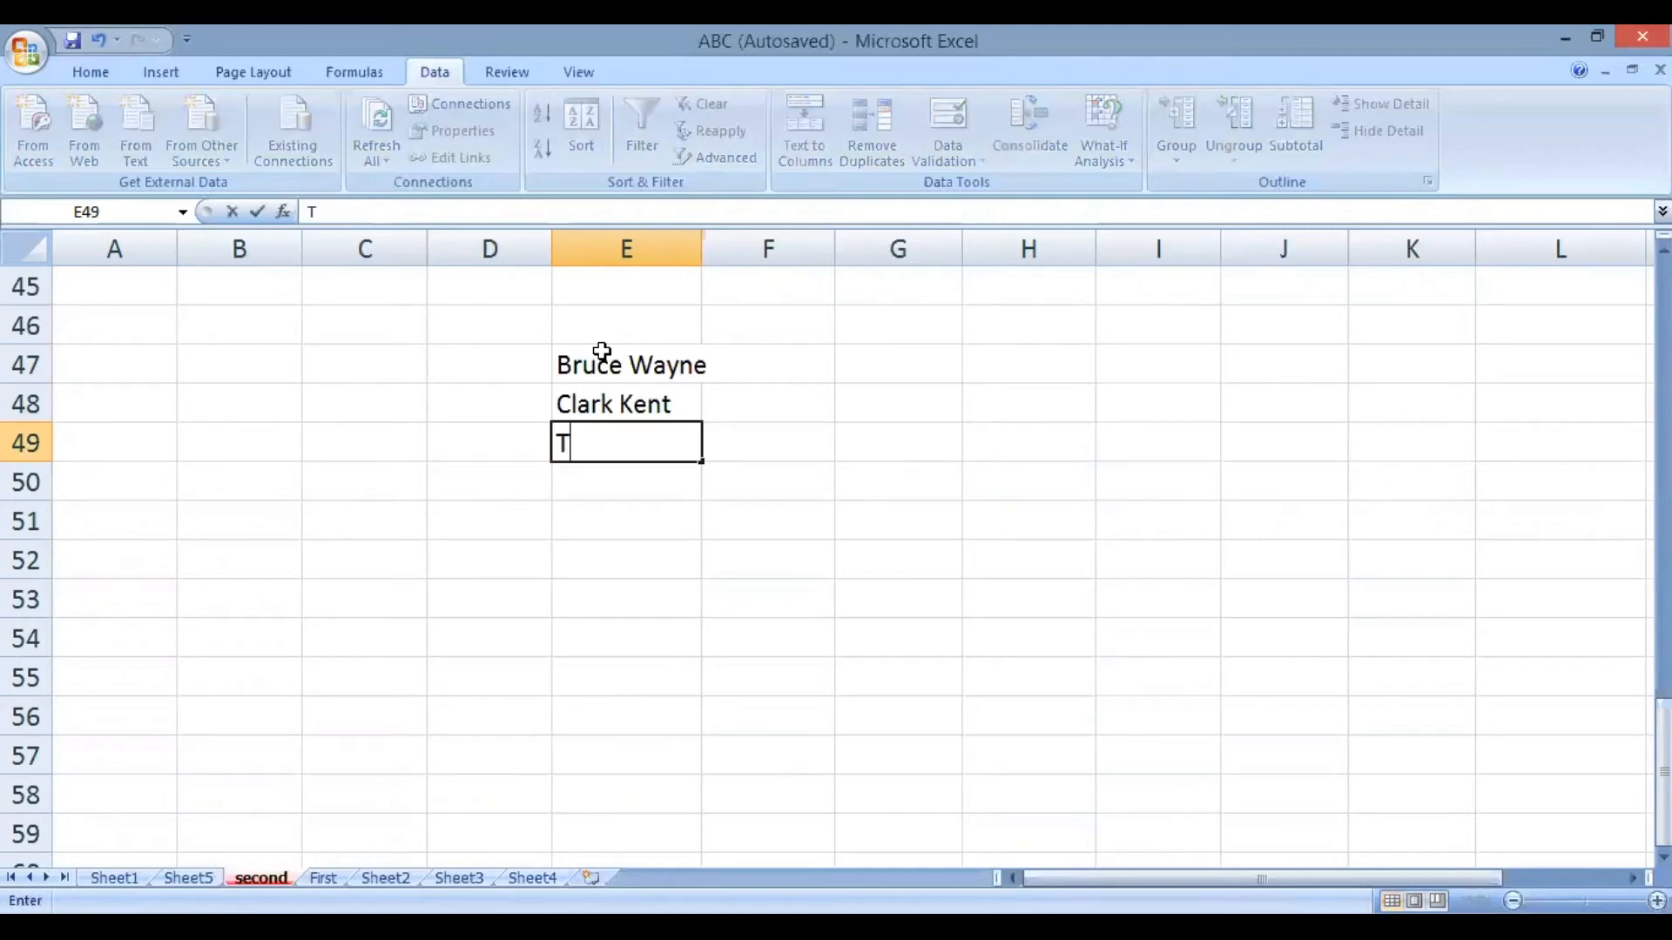
text(homas Waty)
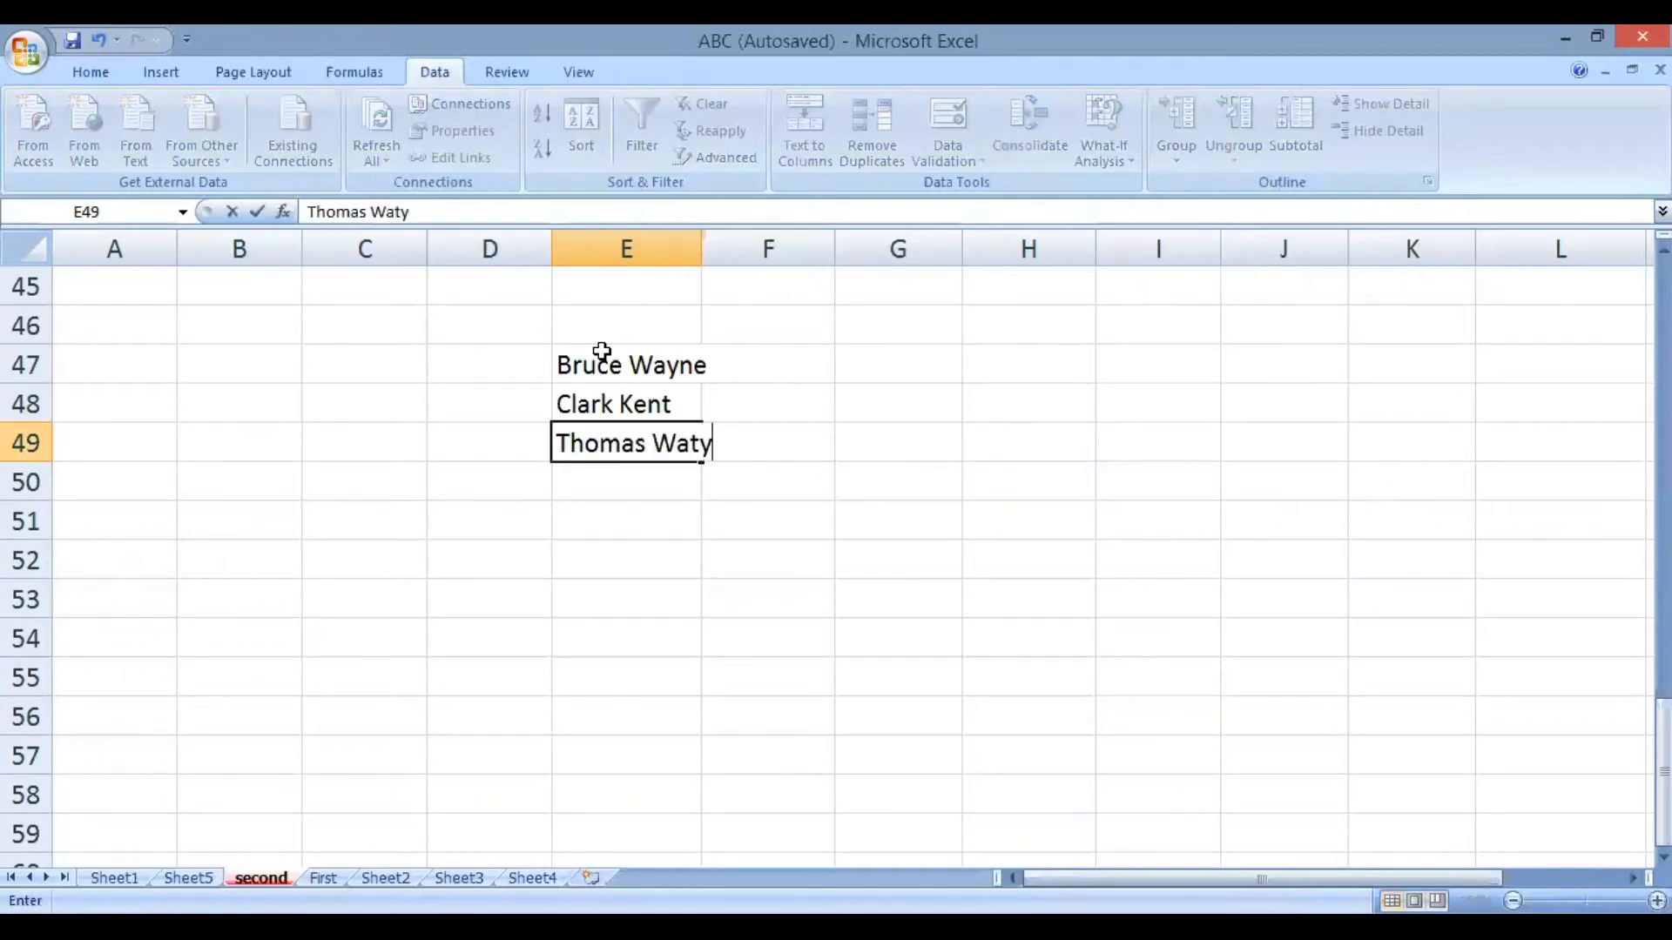
key(BackSpace)
key(BackSpace)
text(yne)
key(Up)
Examine the first and last names combined in E47:E49 and the empty cell F47 beside them
key(Up)
key(shift+Down)
key(shift+Down)
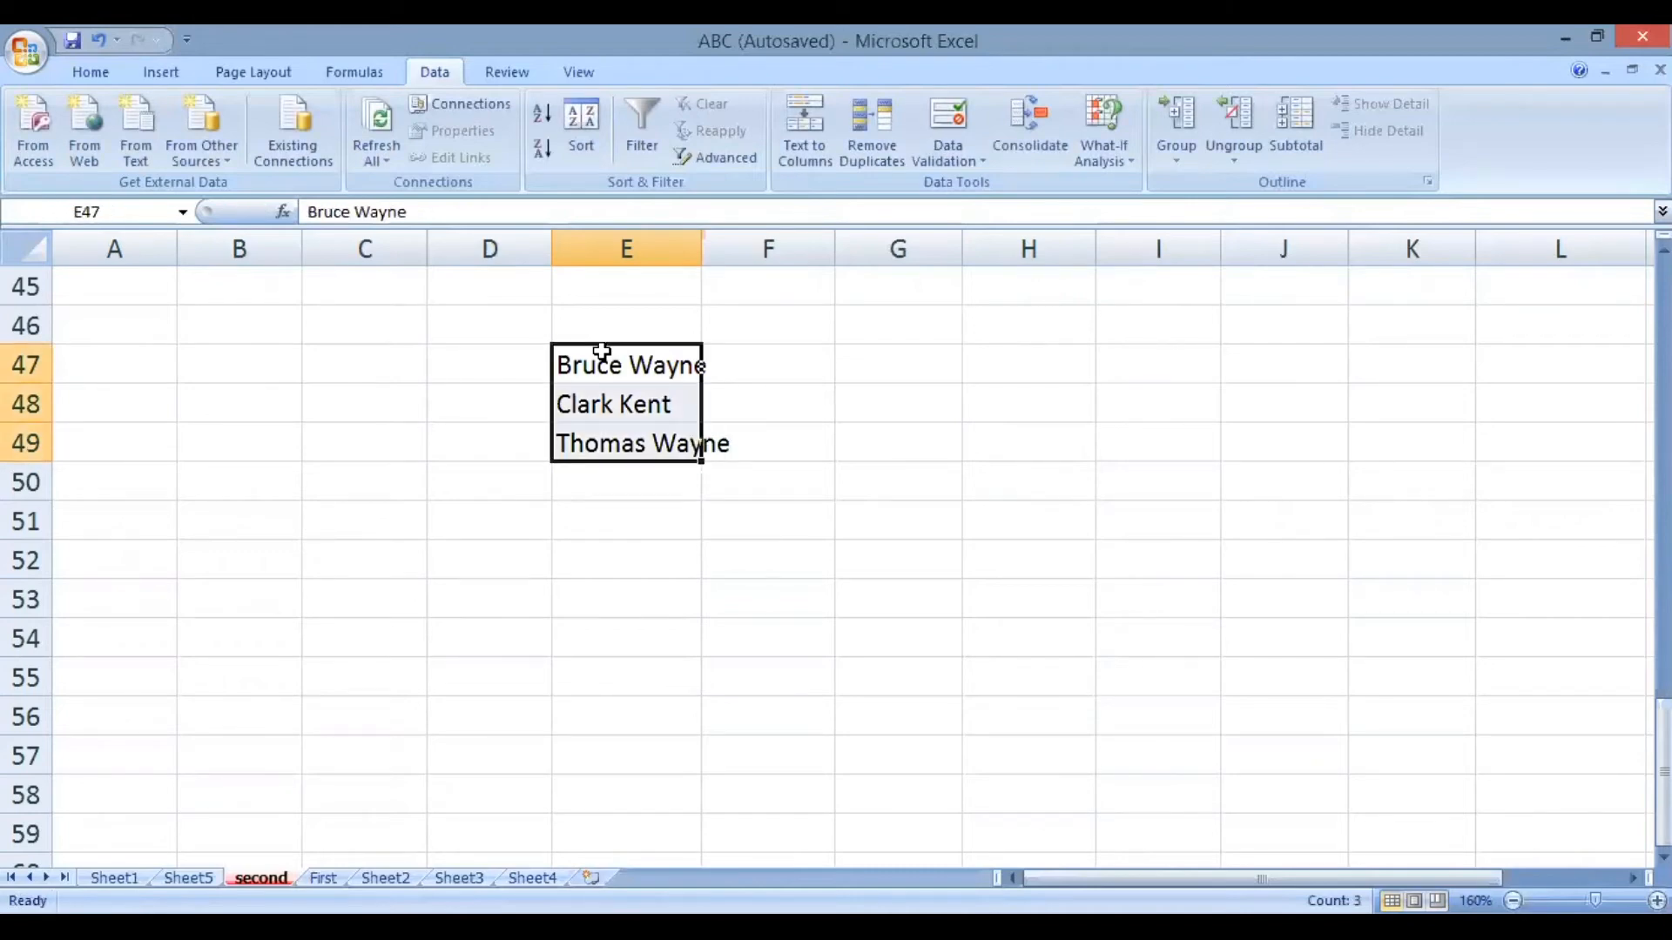
click(651, 366)
click(650, 418)
click(641, 446)
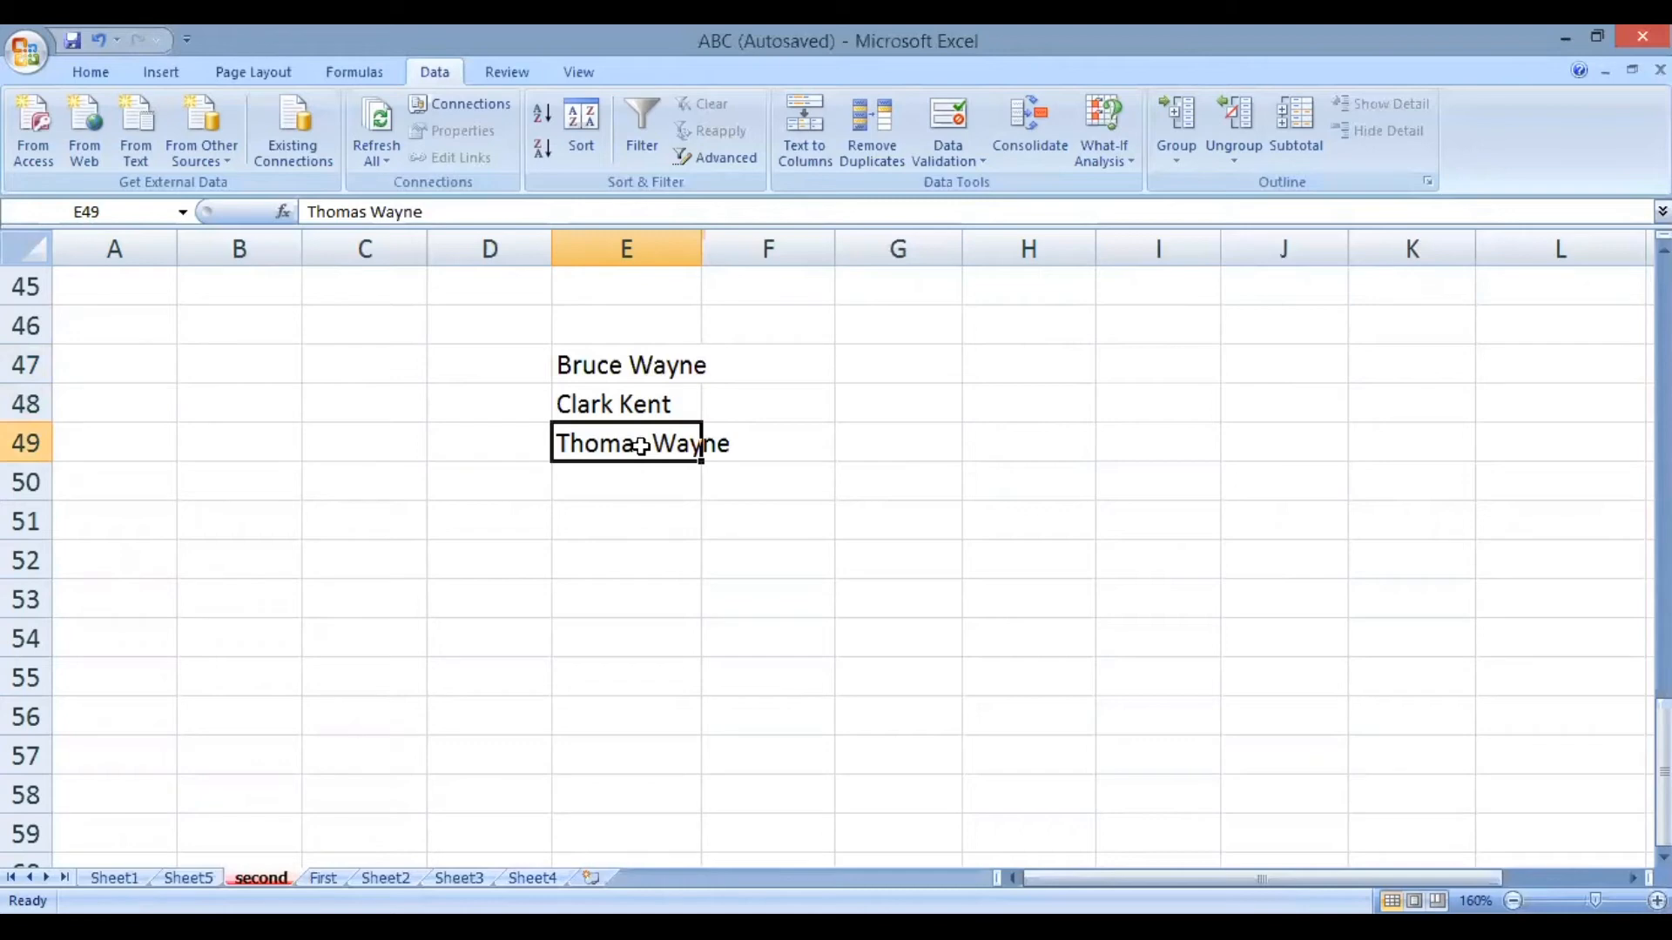
click(642, 370)
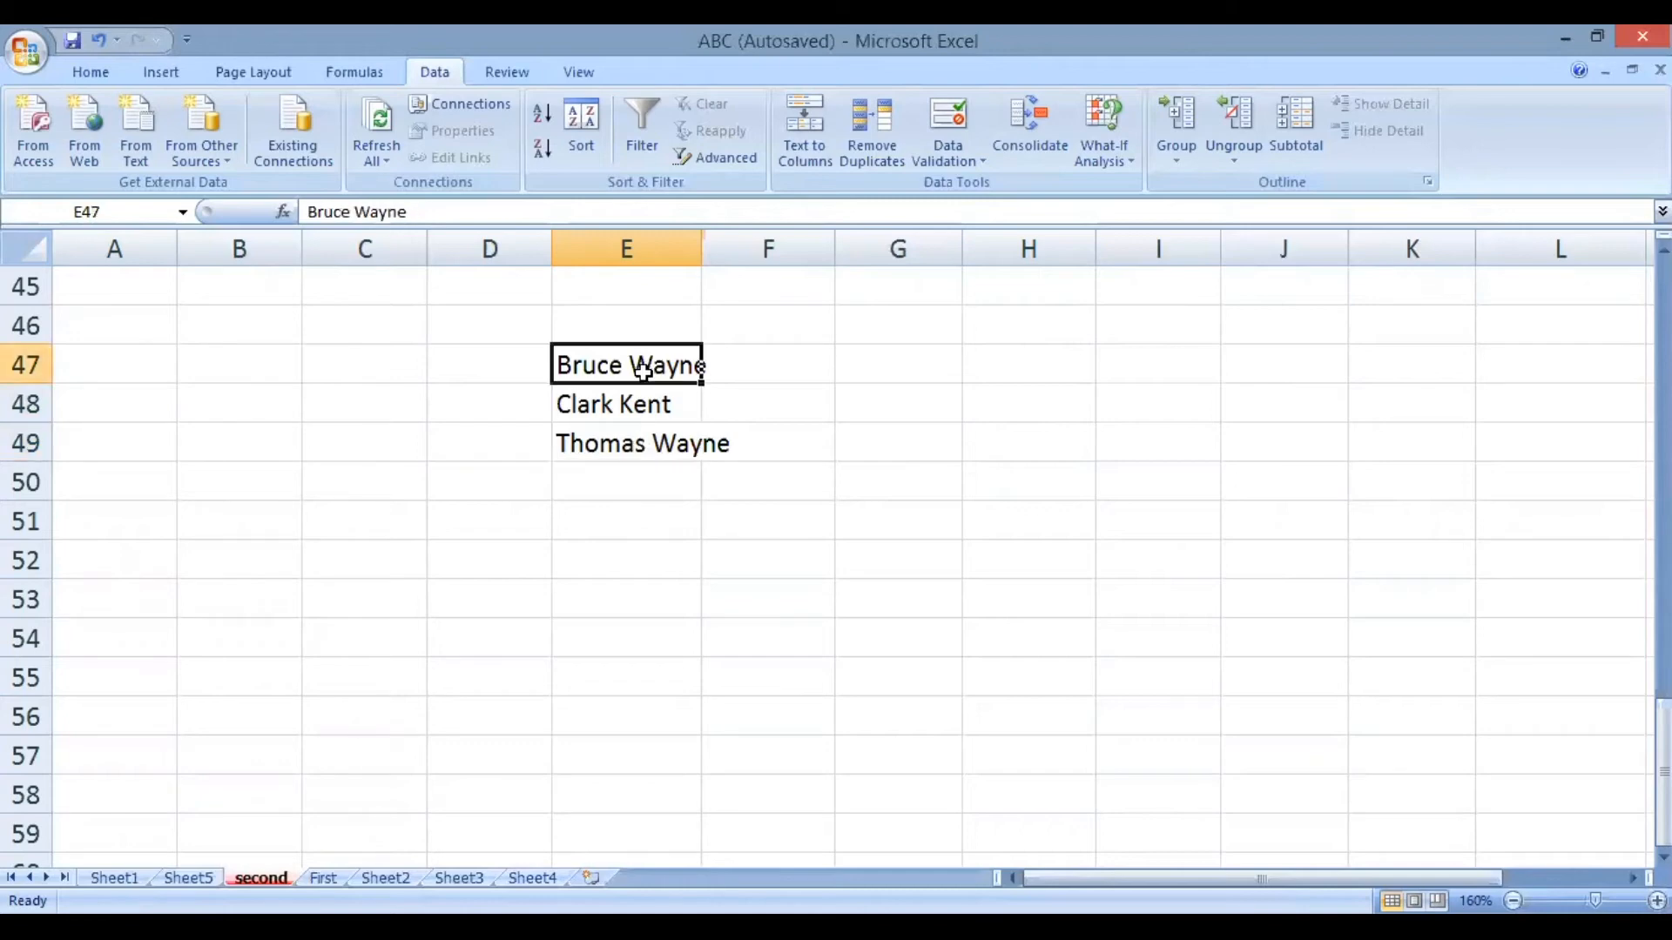
click(645, 408)
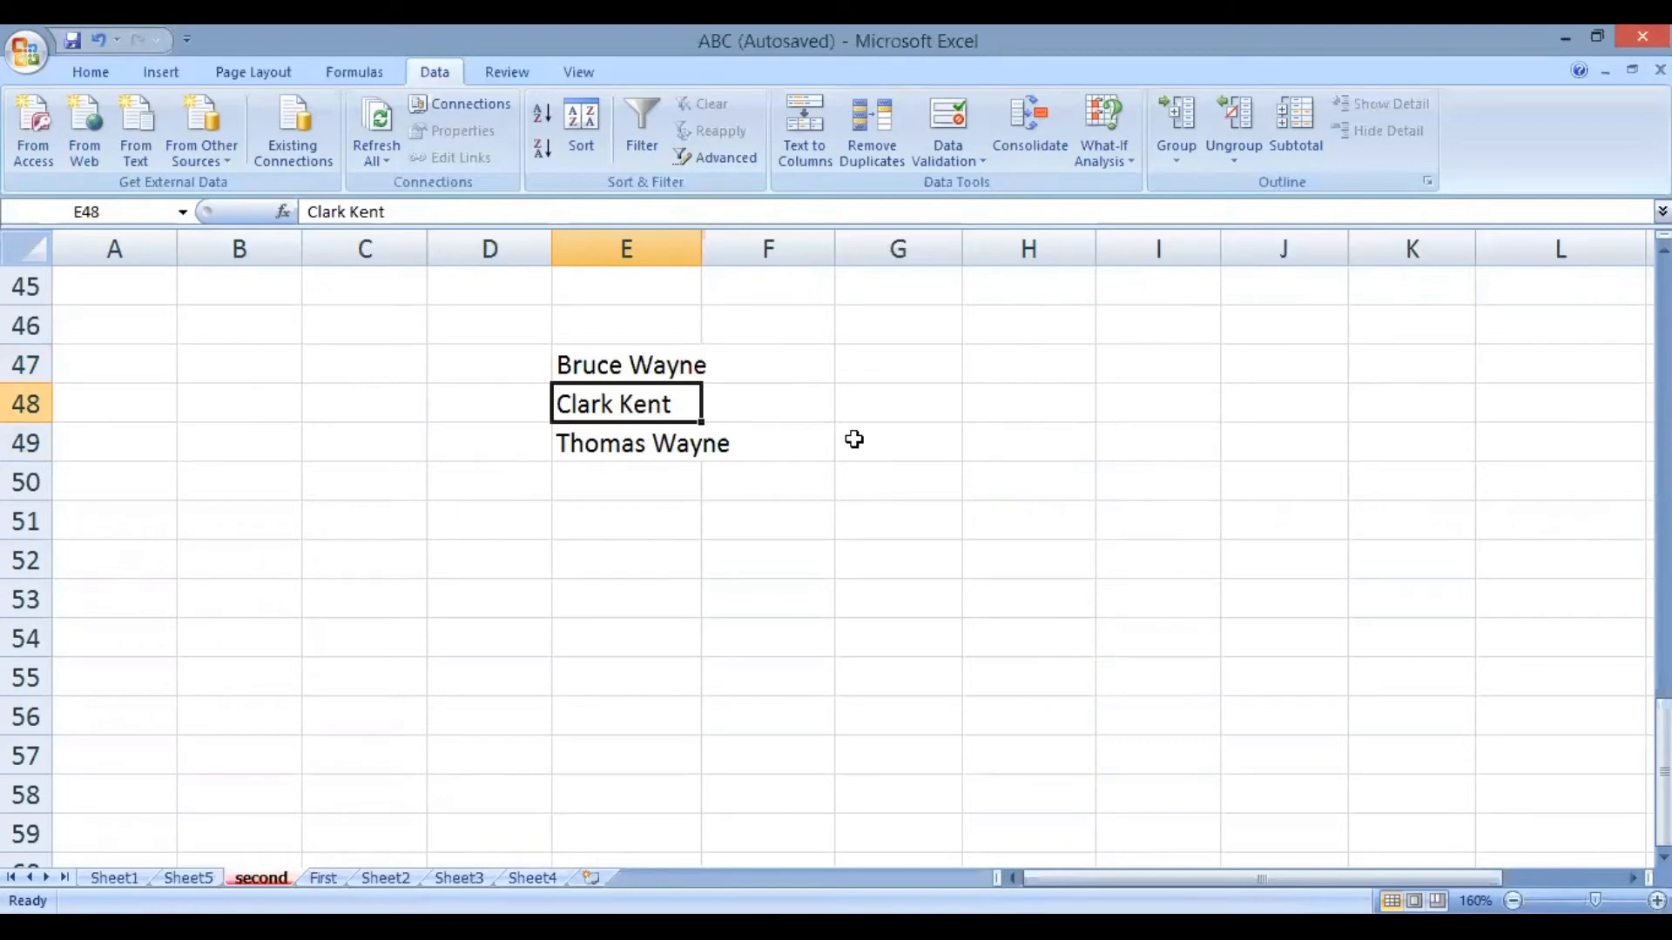
drag(634, 366, 635, 442)
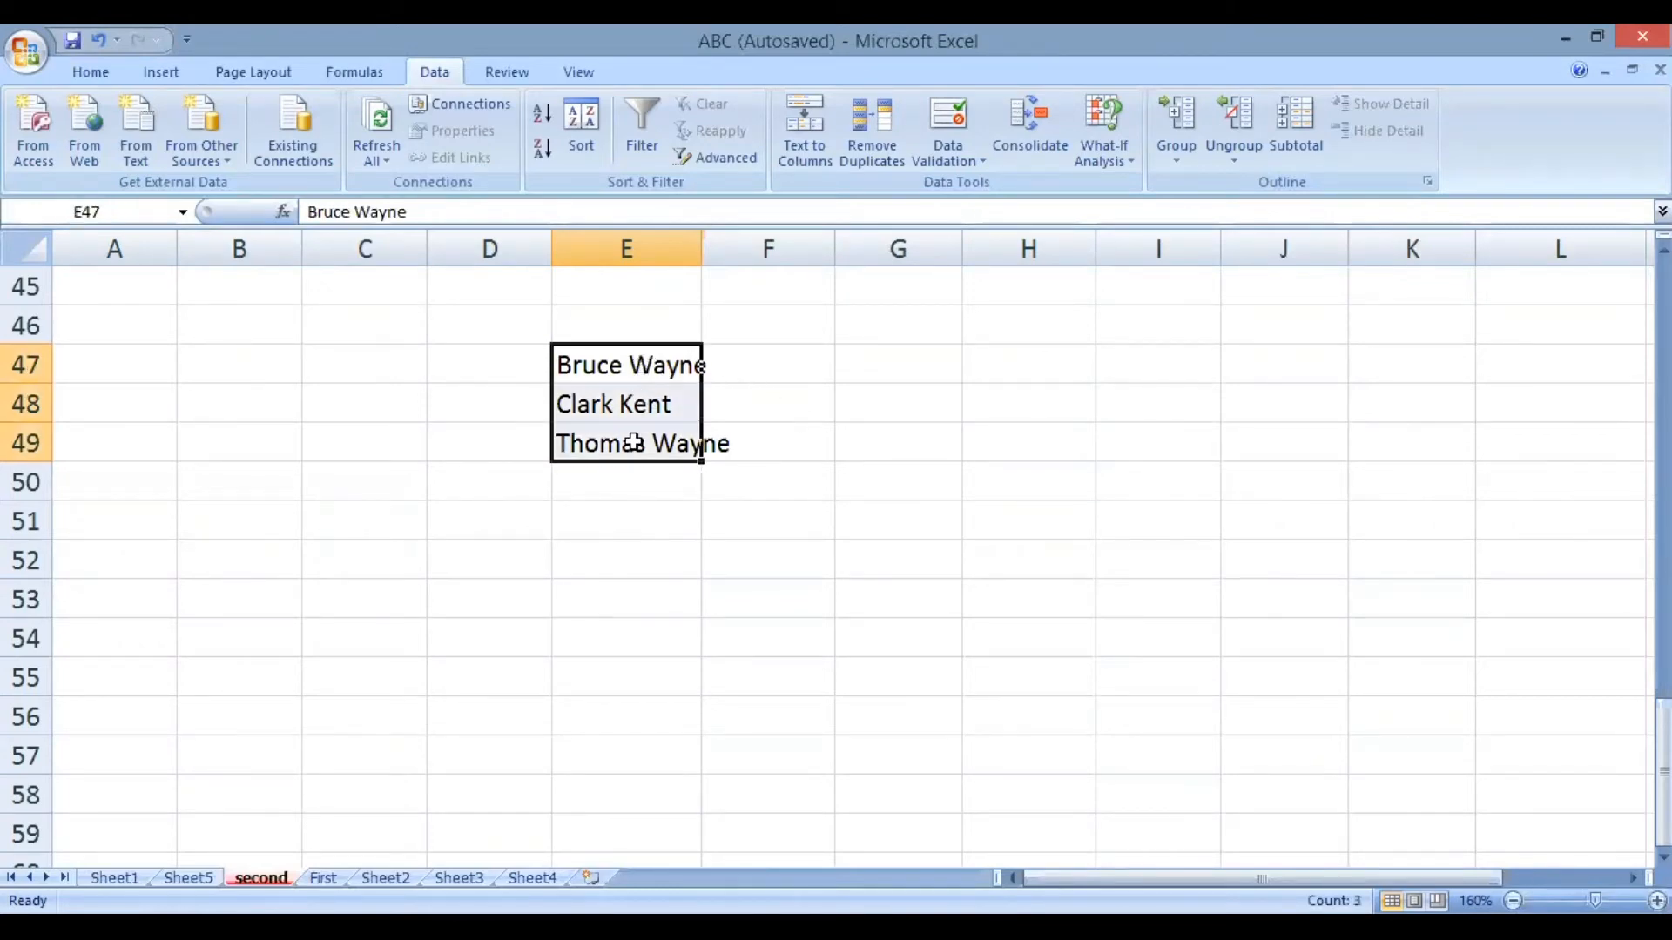
click(613, 369)
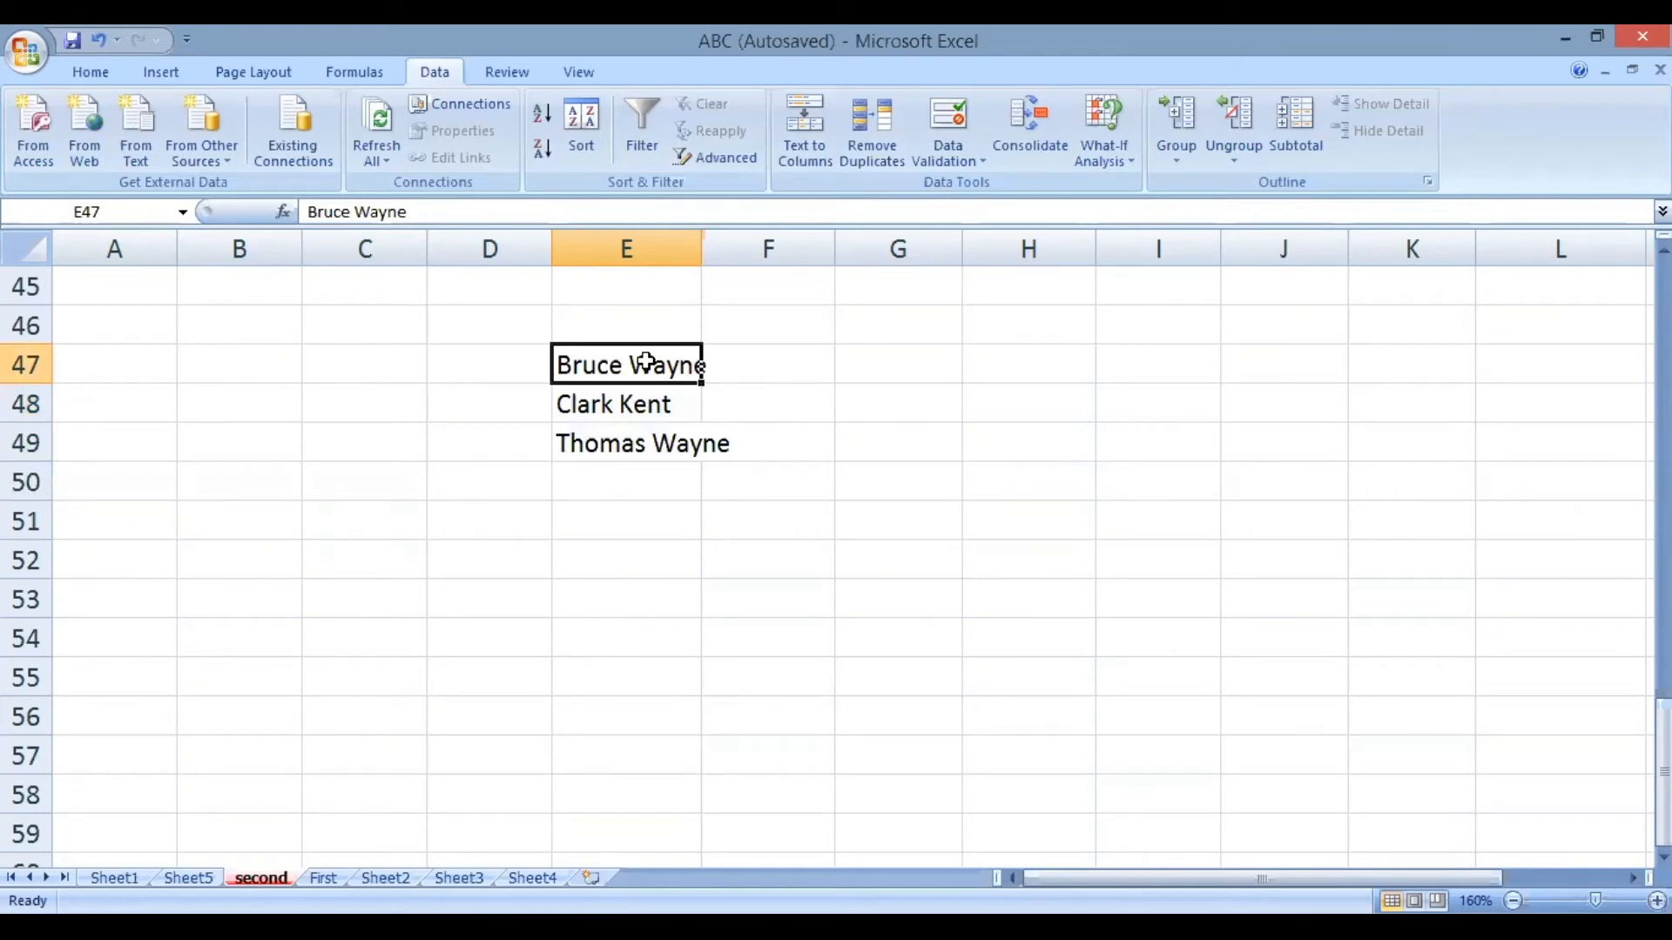
click(766, 368)
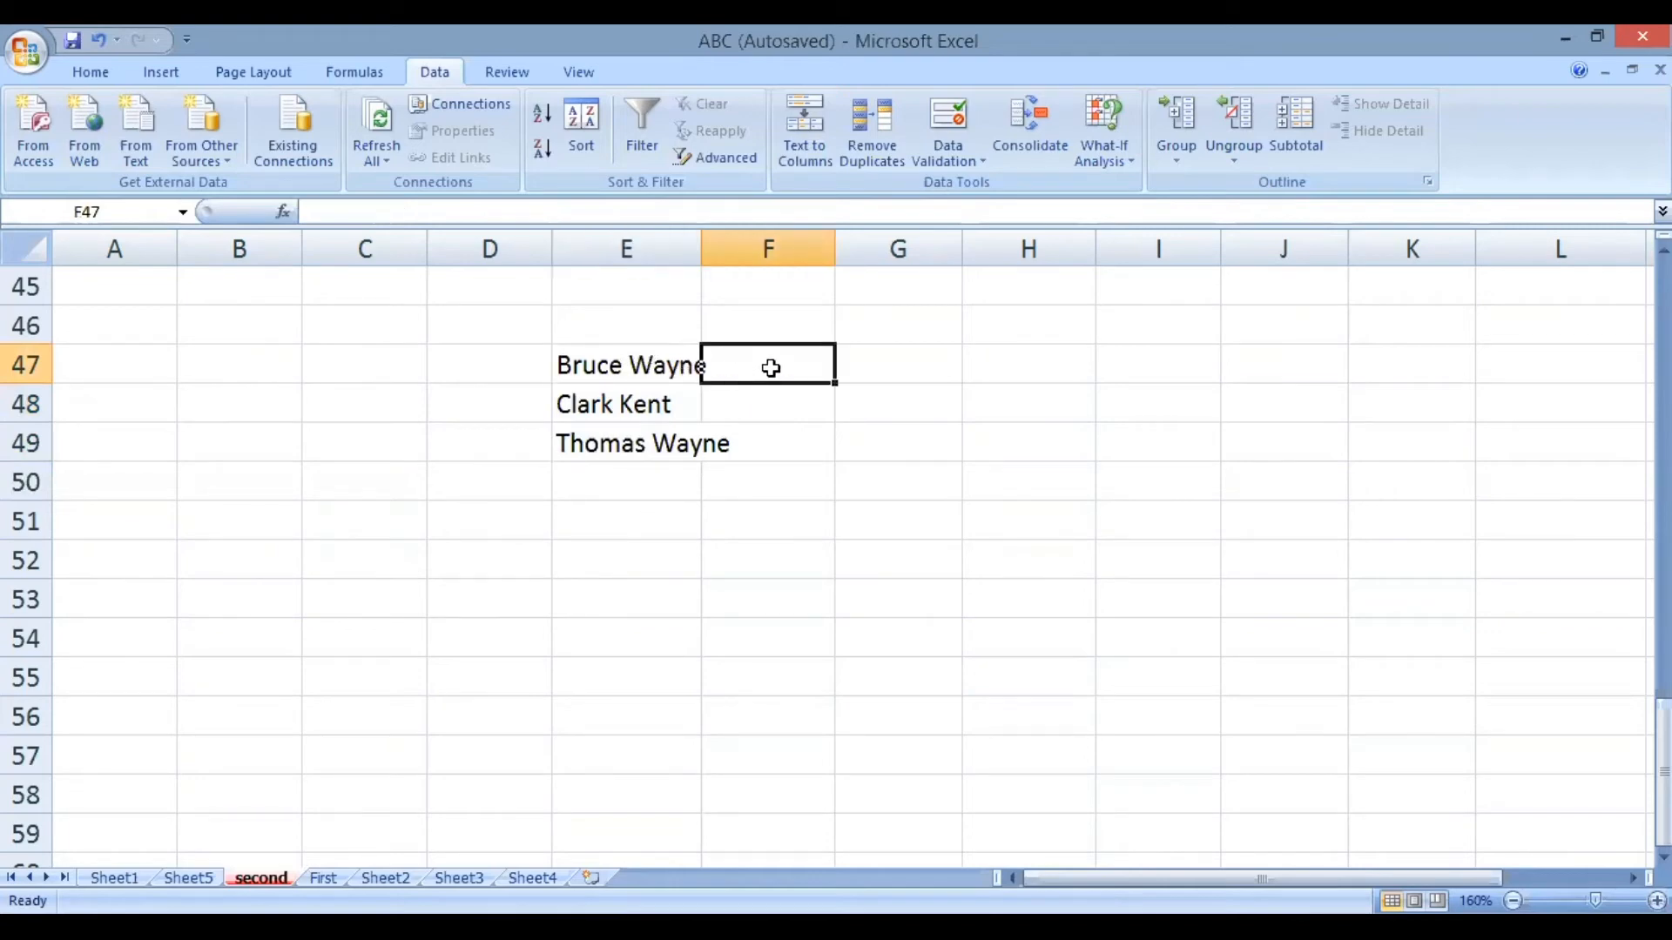
Set up Text to Columns on E47:E49 as delimited data, split at tabs and spaces
drag(653, 357, 655, 404)
drag(644, 448, 645, 446)
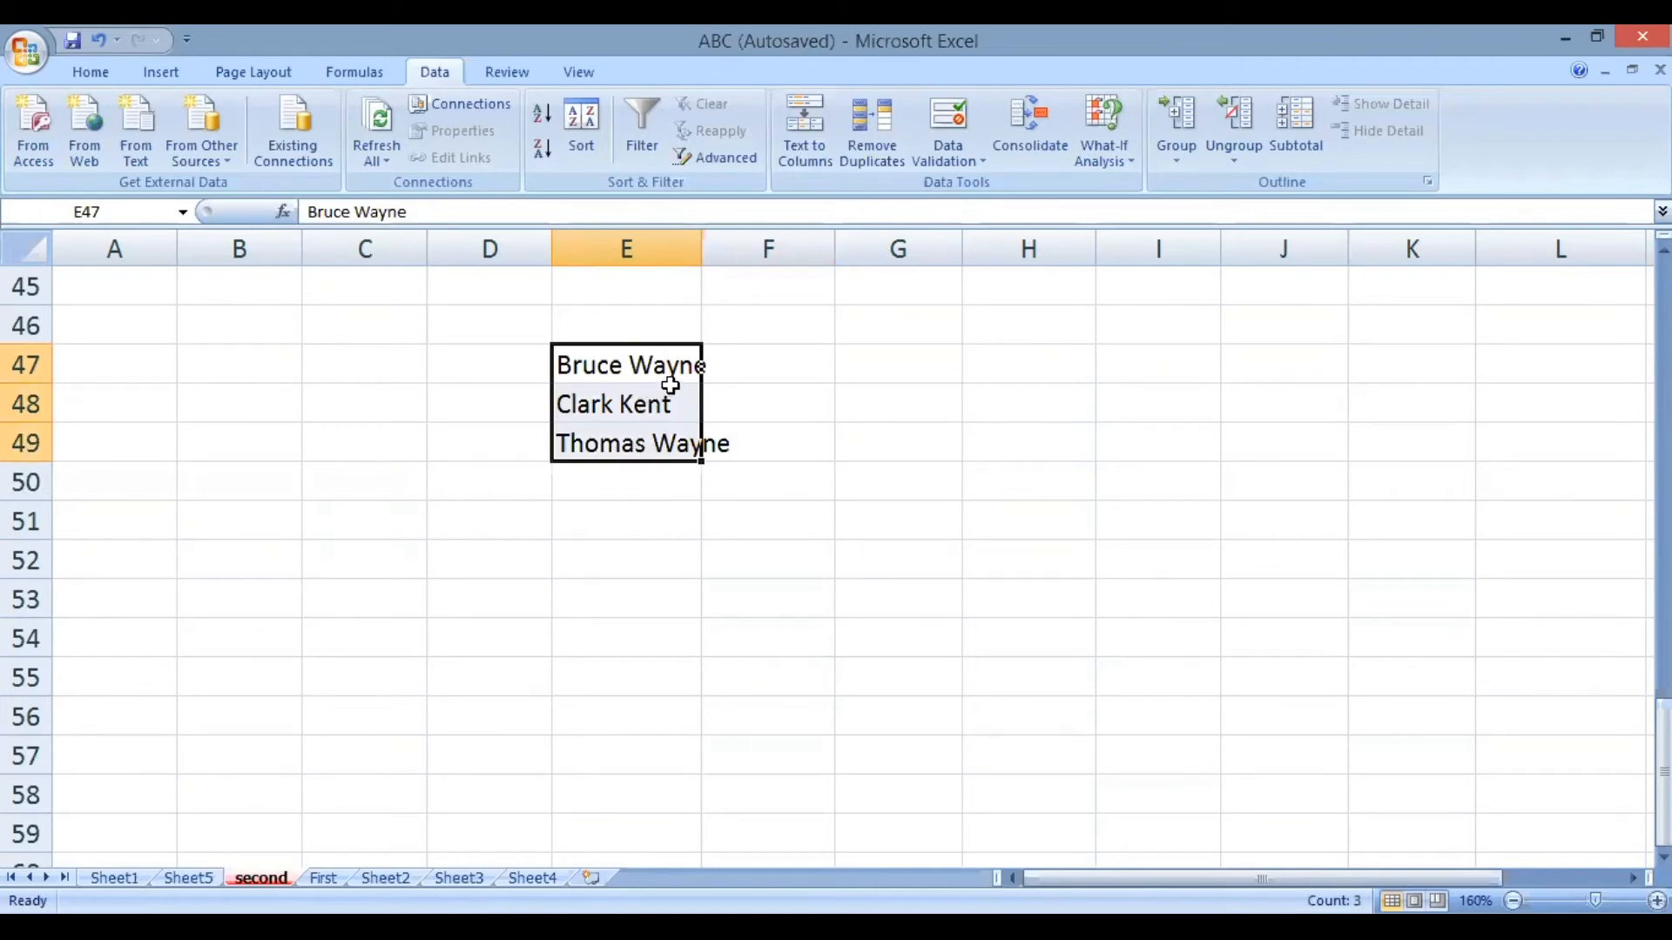
click(806, 148)
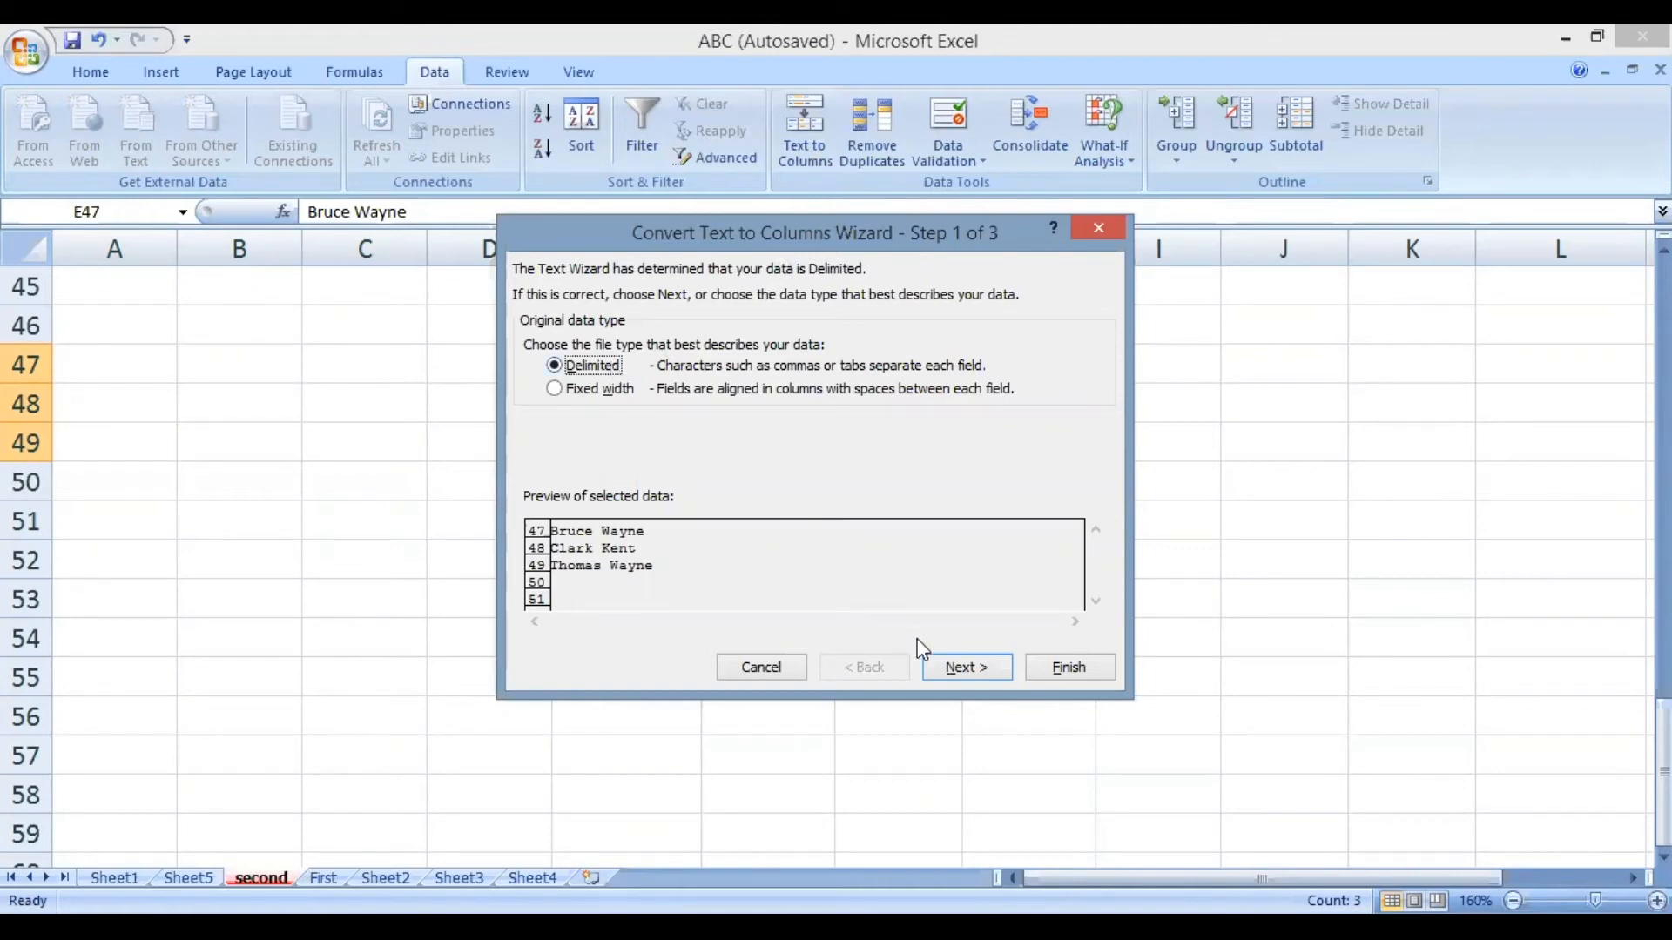
click(961, 670)
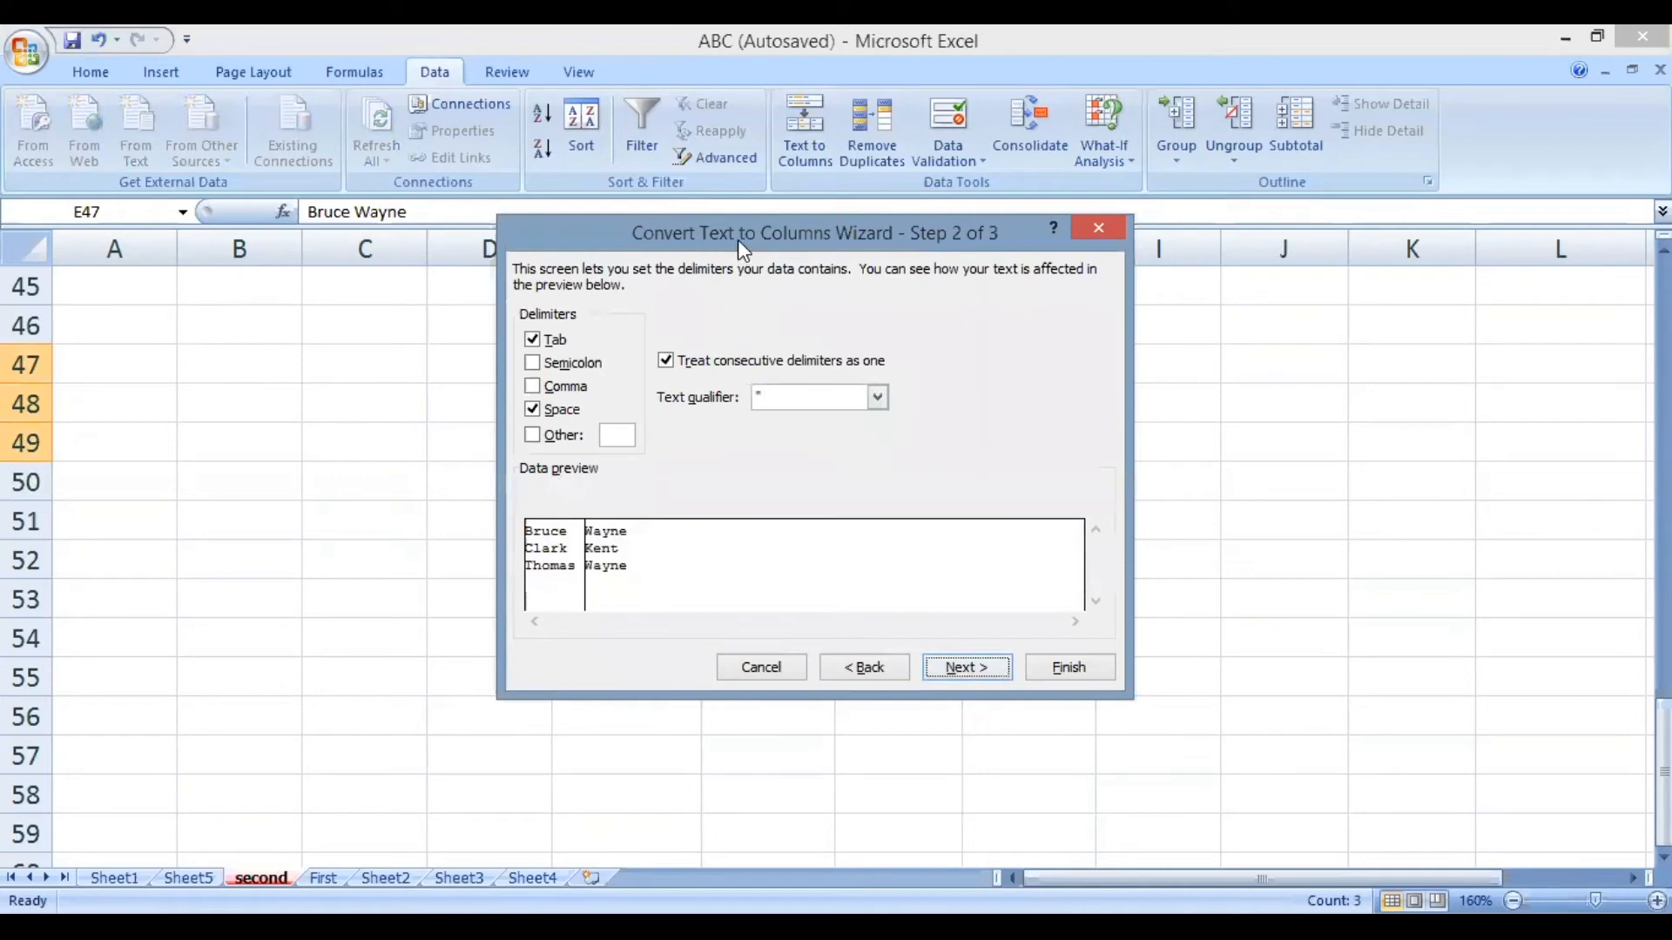
drag(753, 240, 1041, 223)
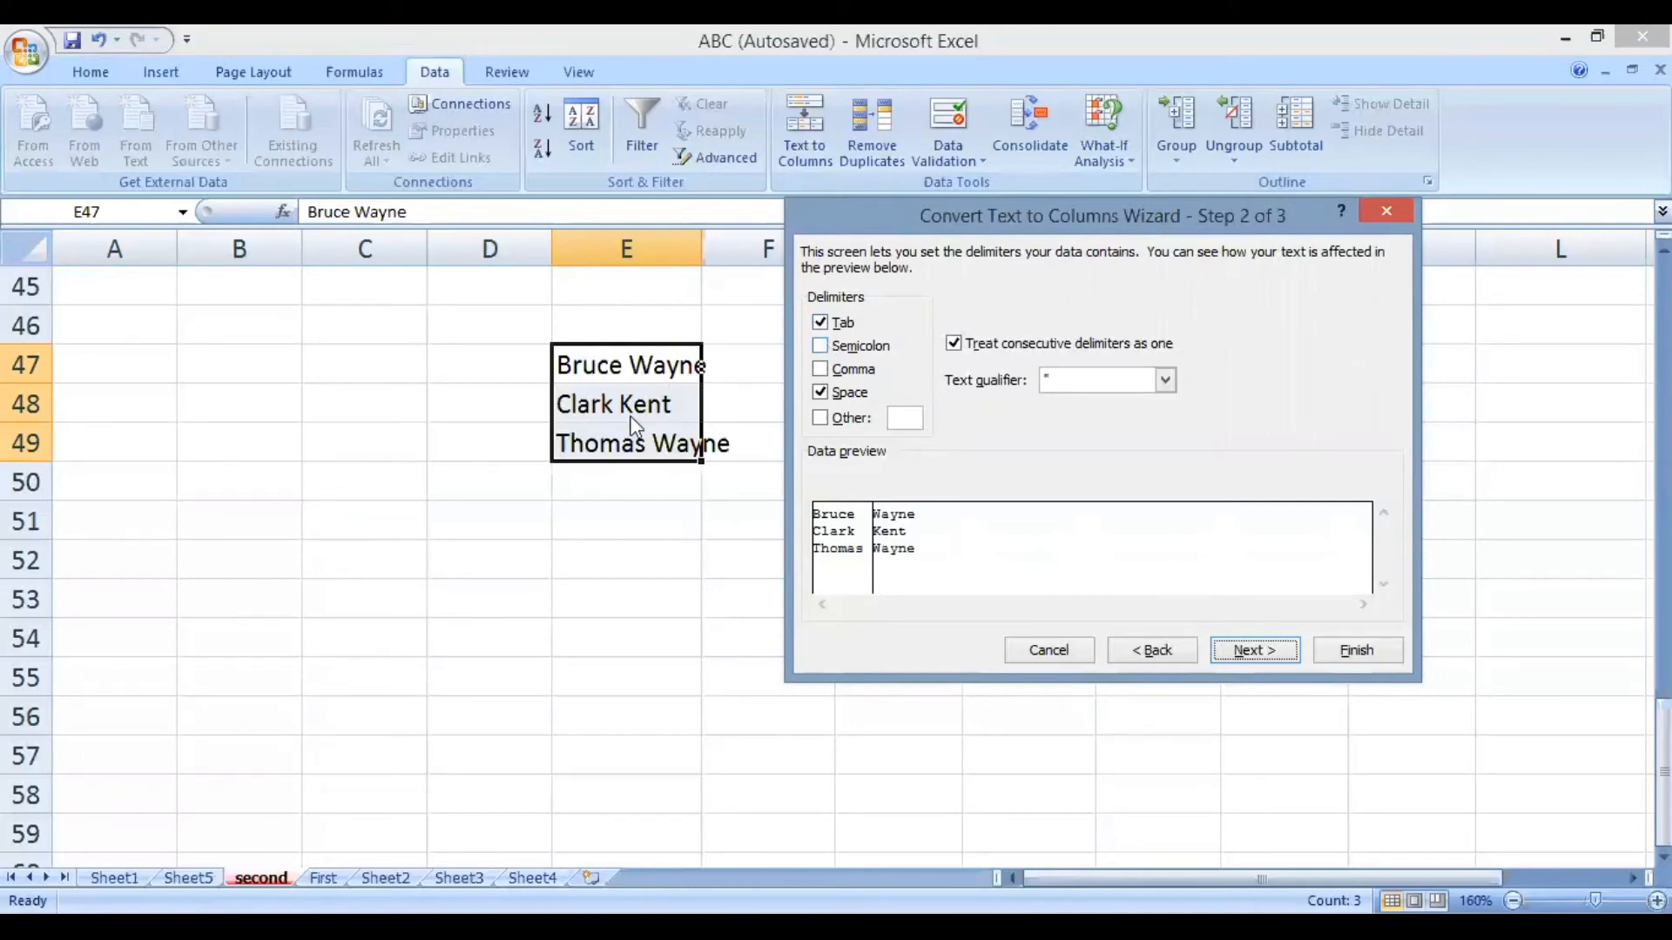
click(822, 418)
click(1265, 659)
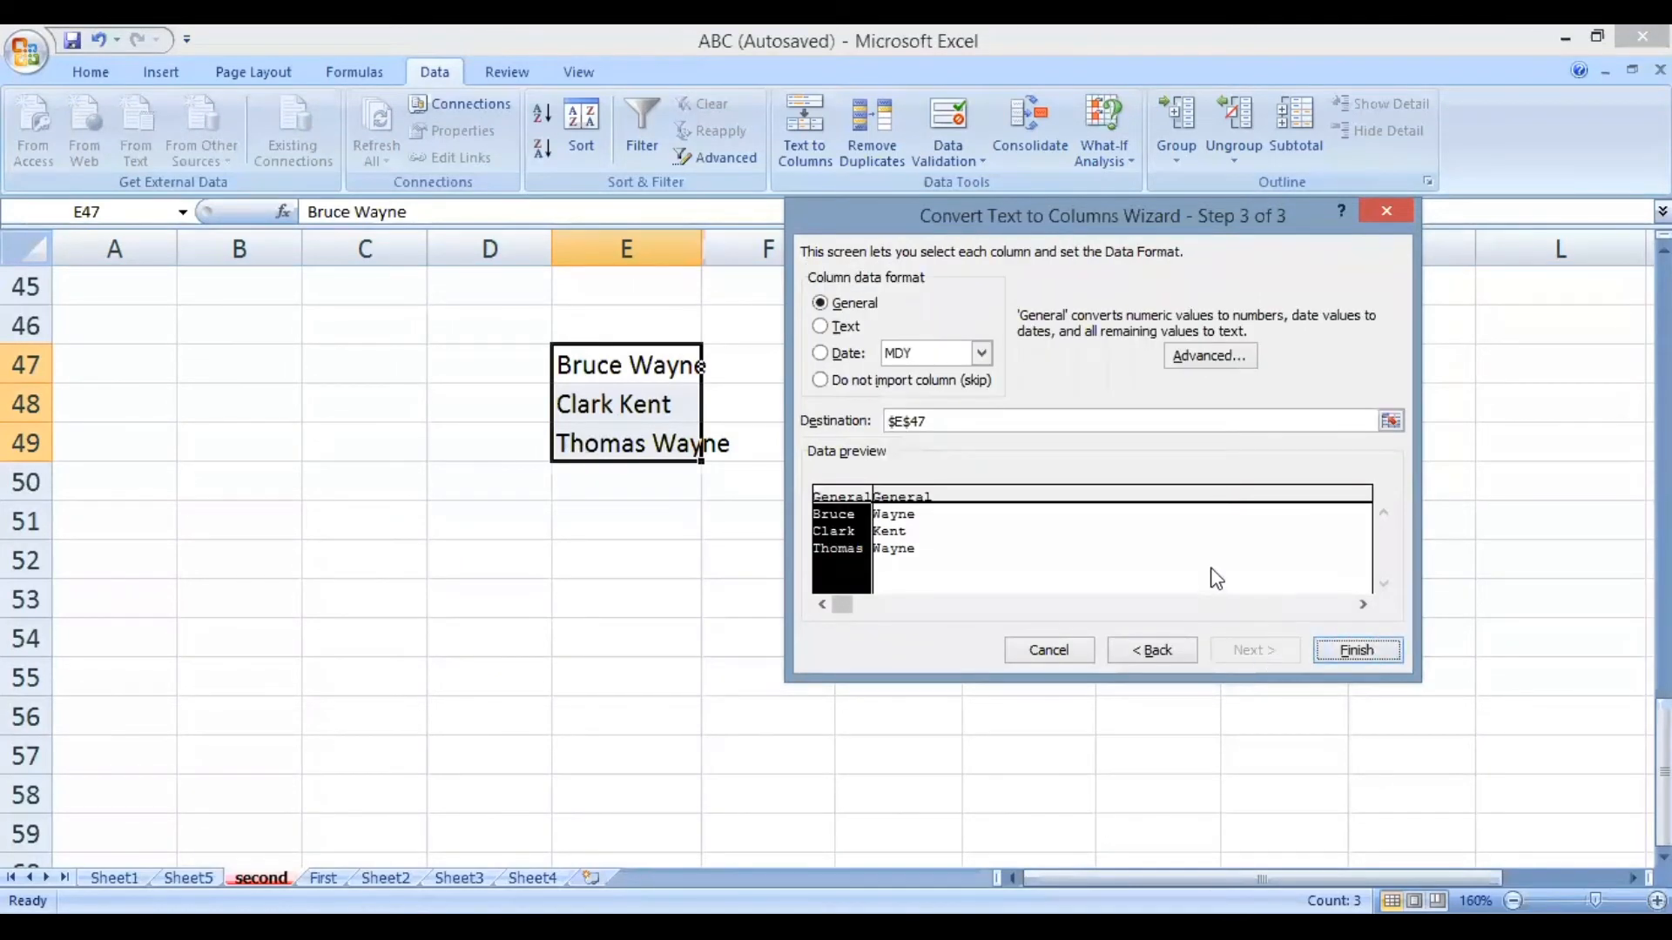
Set the destination of the split names to cell E52 and finish the conversion
click(956, 427)
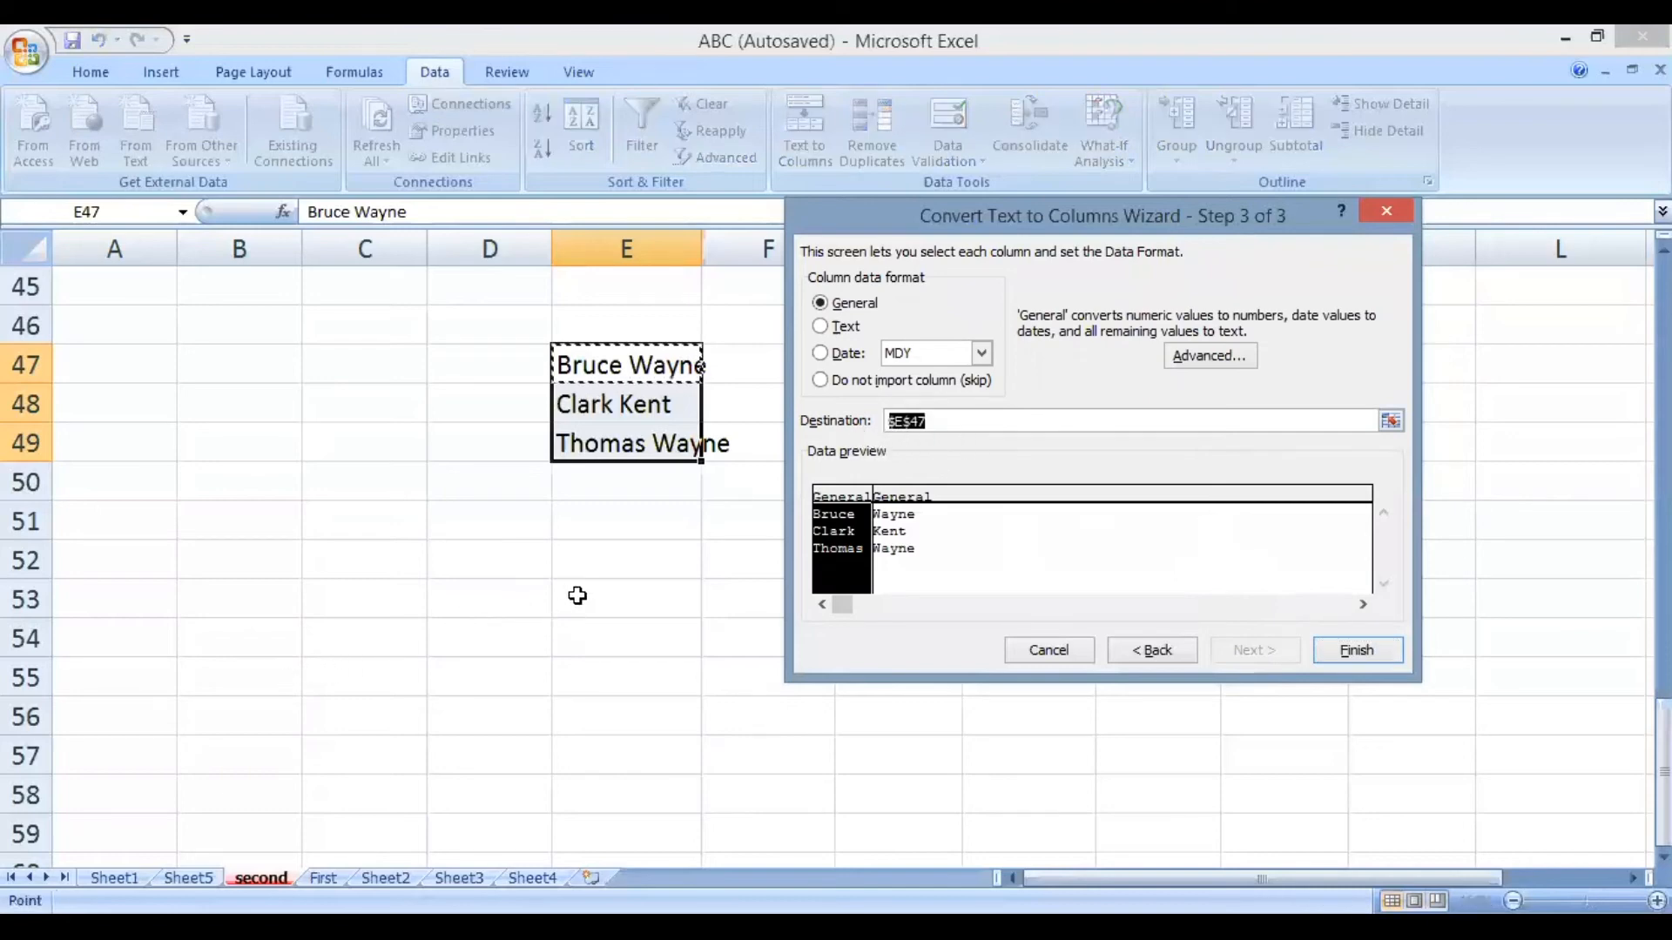
click(599, 567)
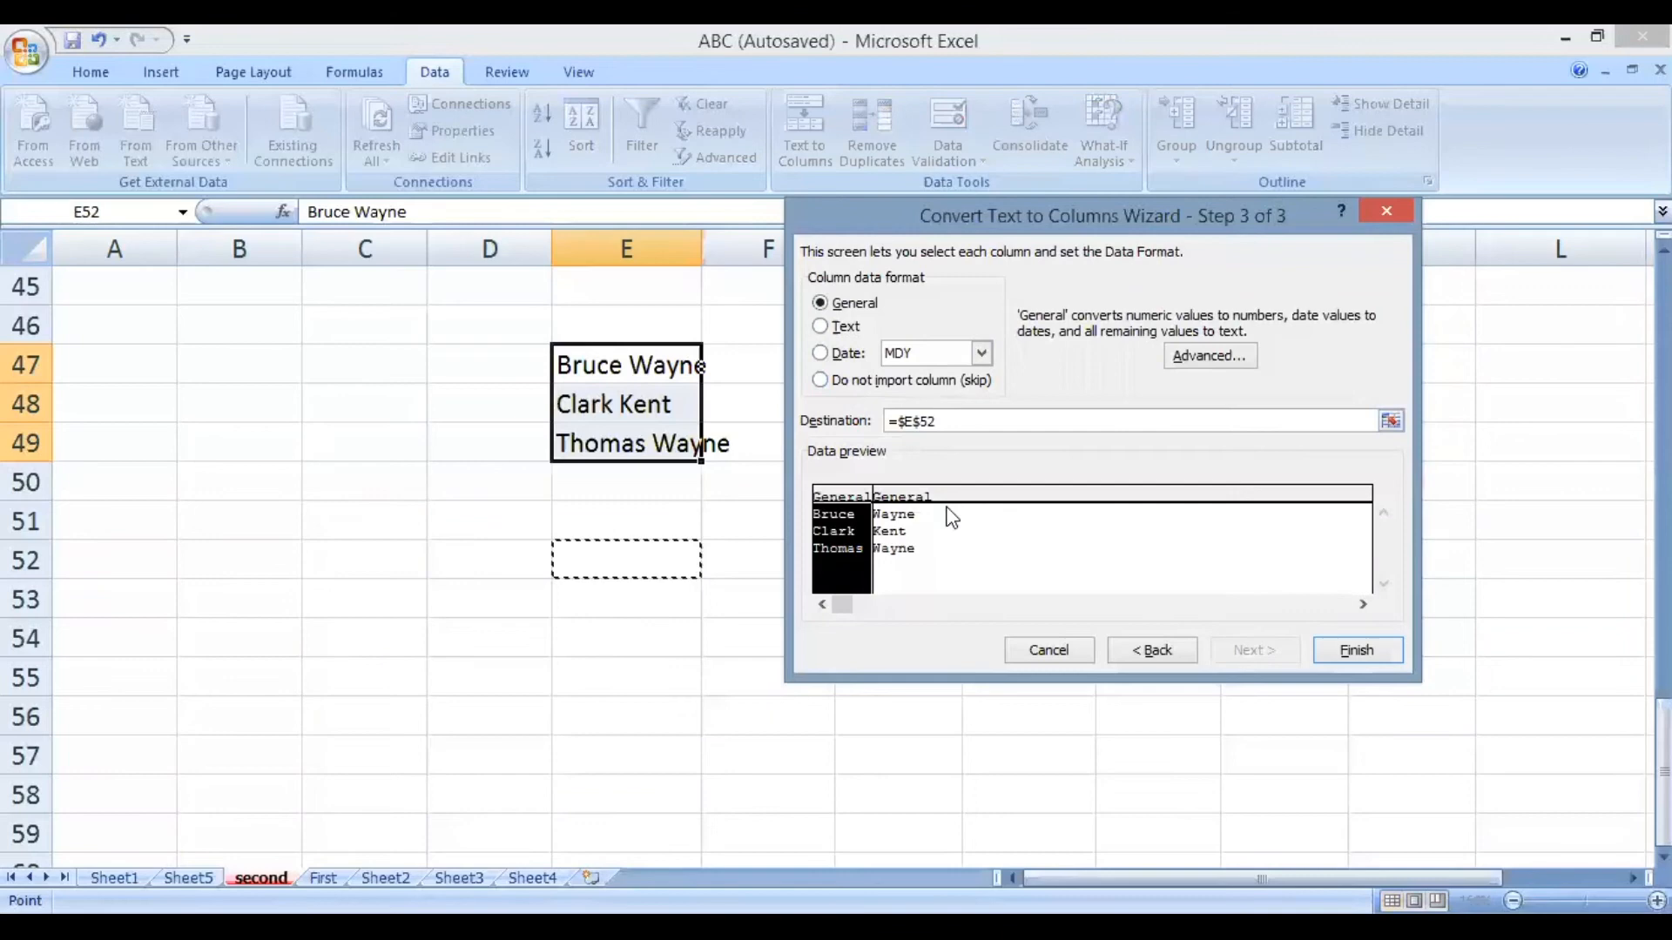
click(1357, 650)
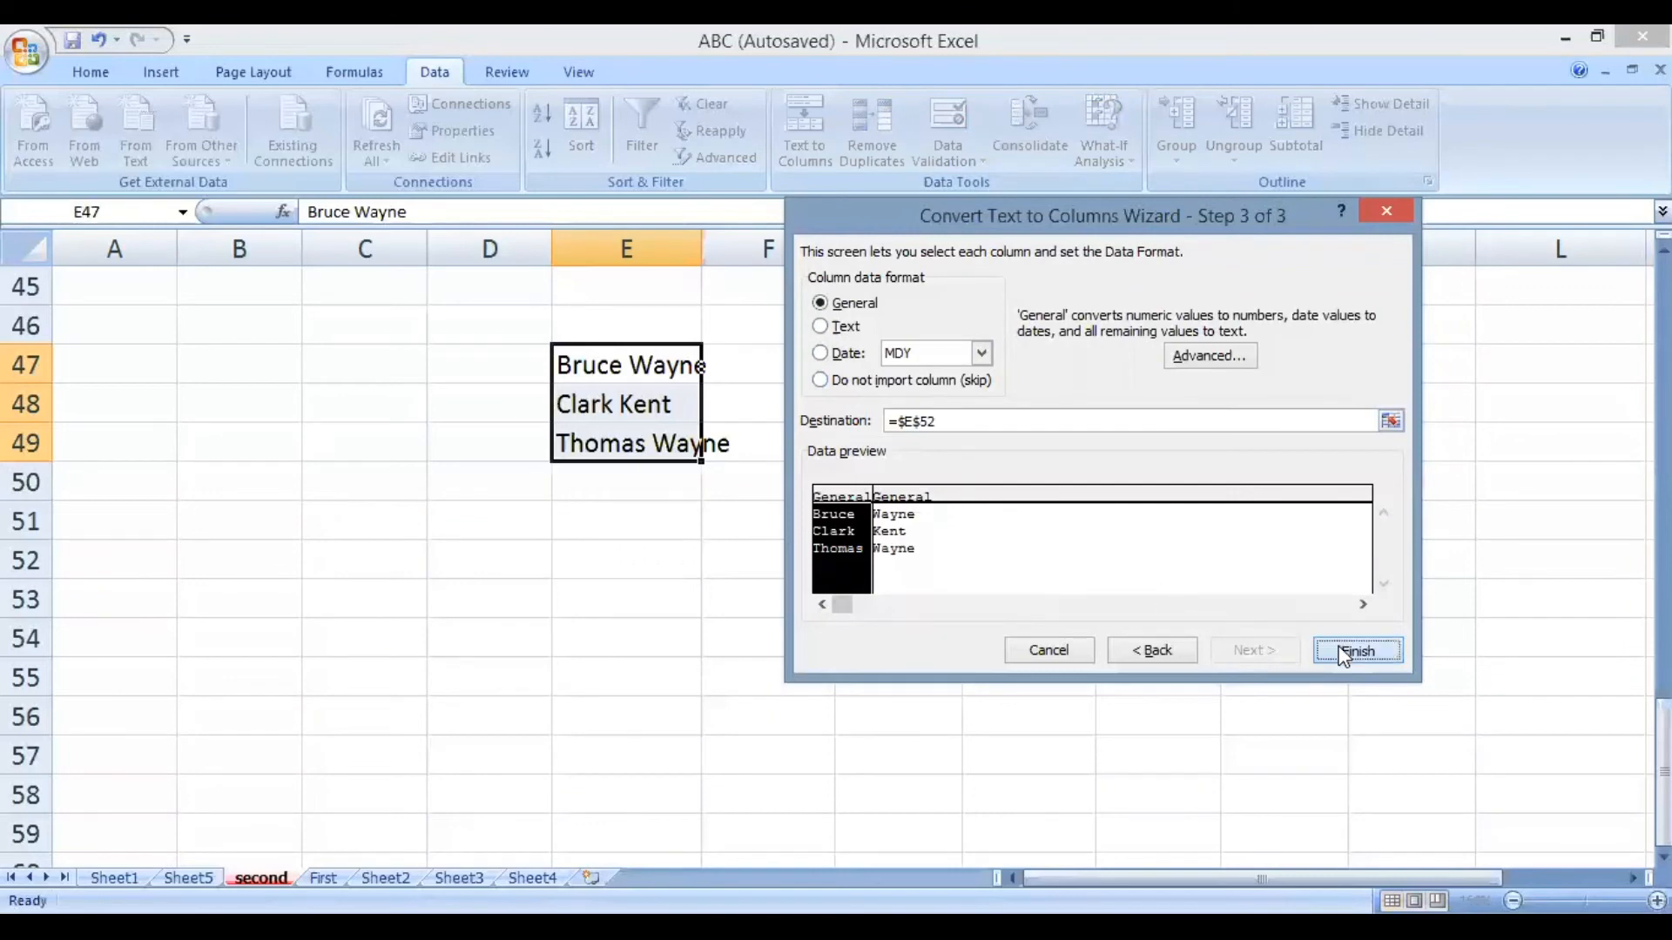
Compare the separated first and last names in E52:F54 with the original full names in E47:E49
click(648, 571)
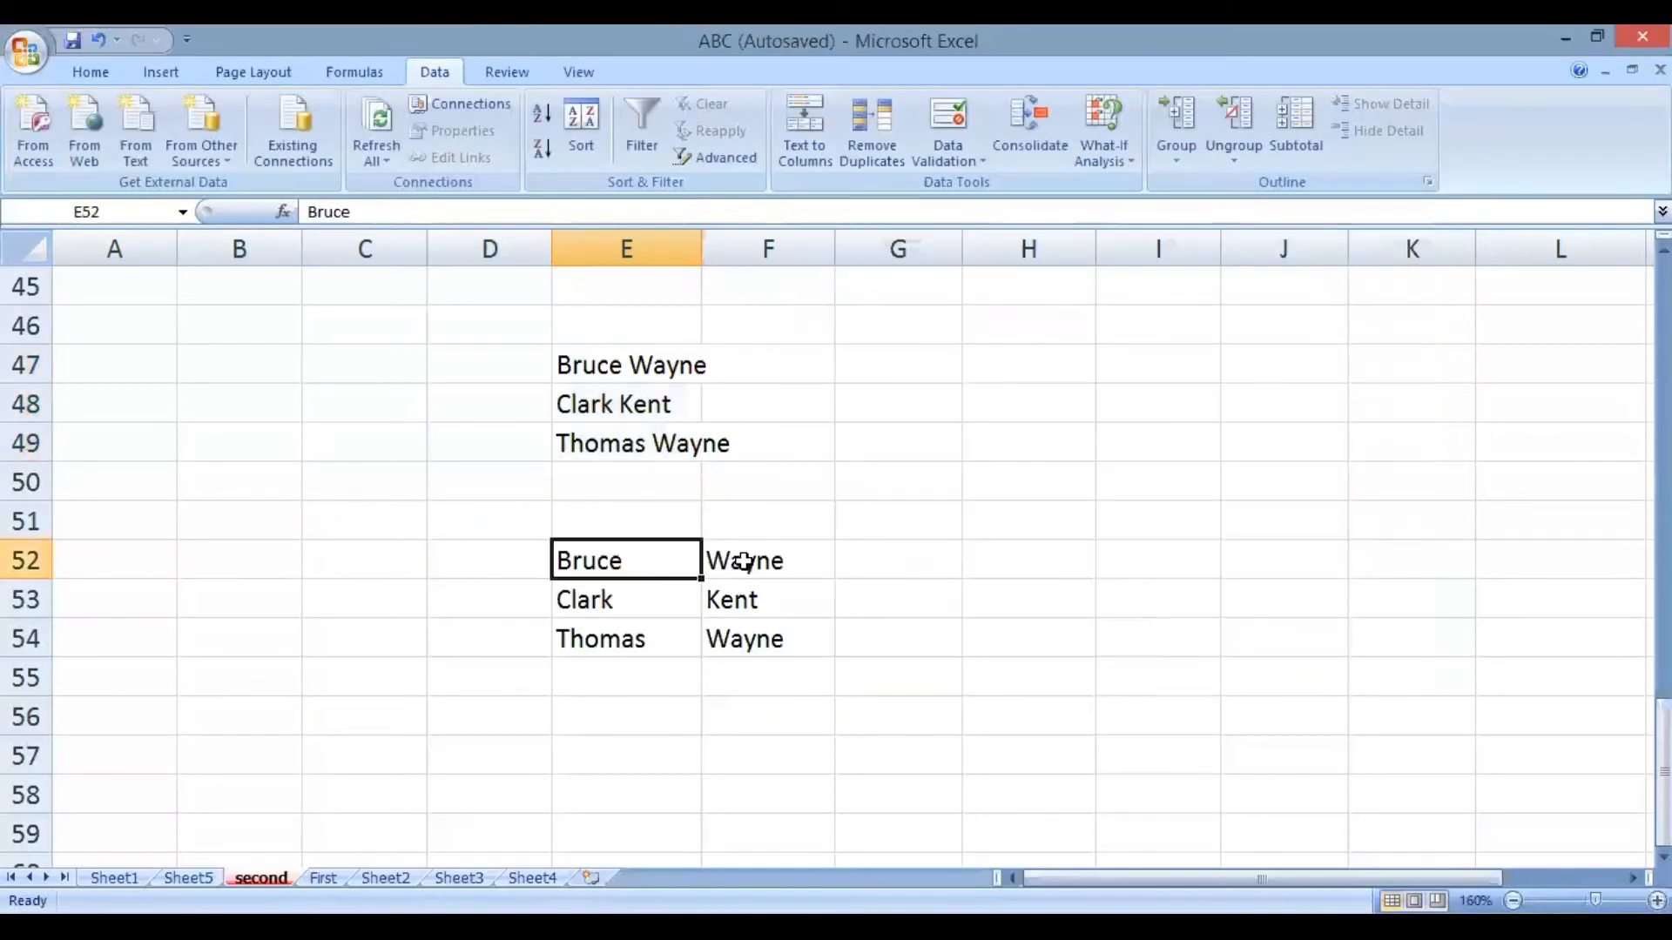
click(743, 562)
click(623, 606)
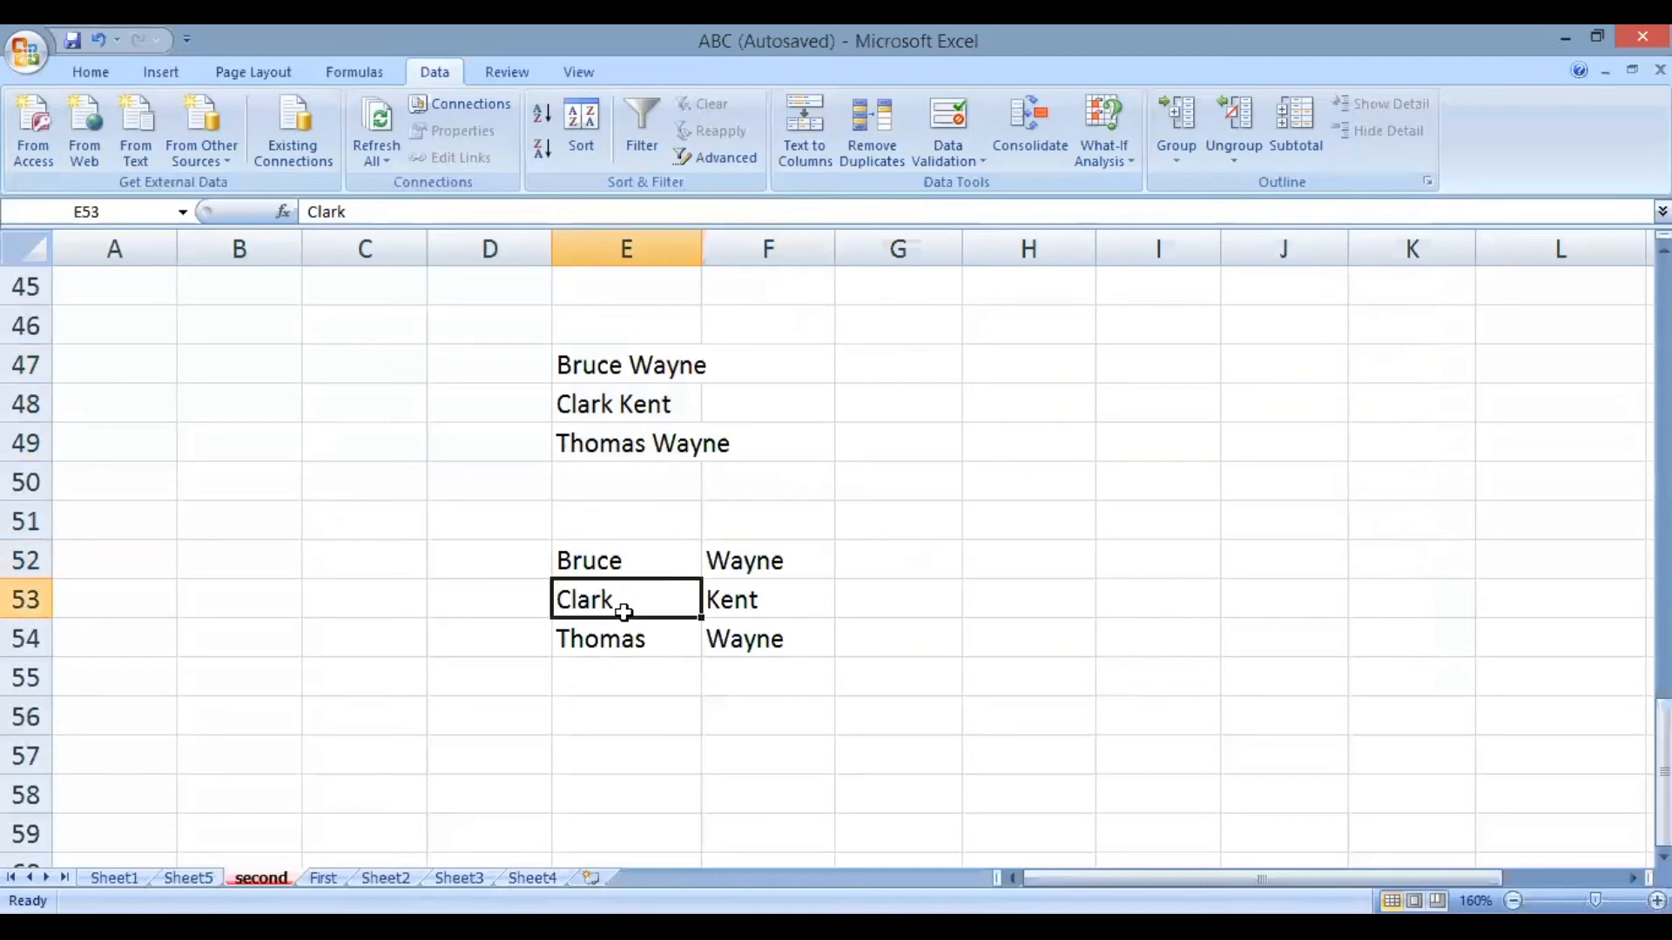
click(721, 601)
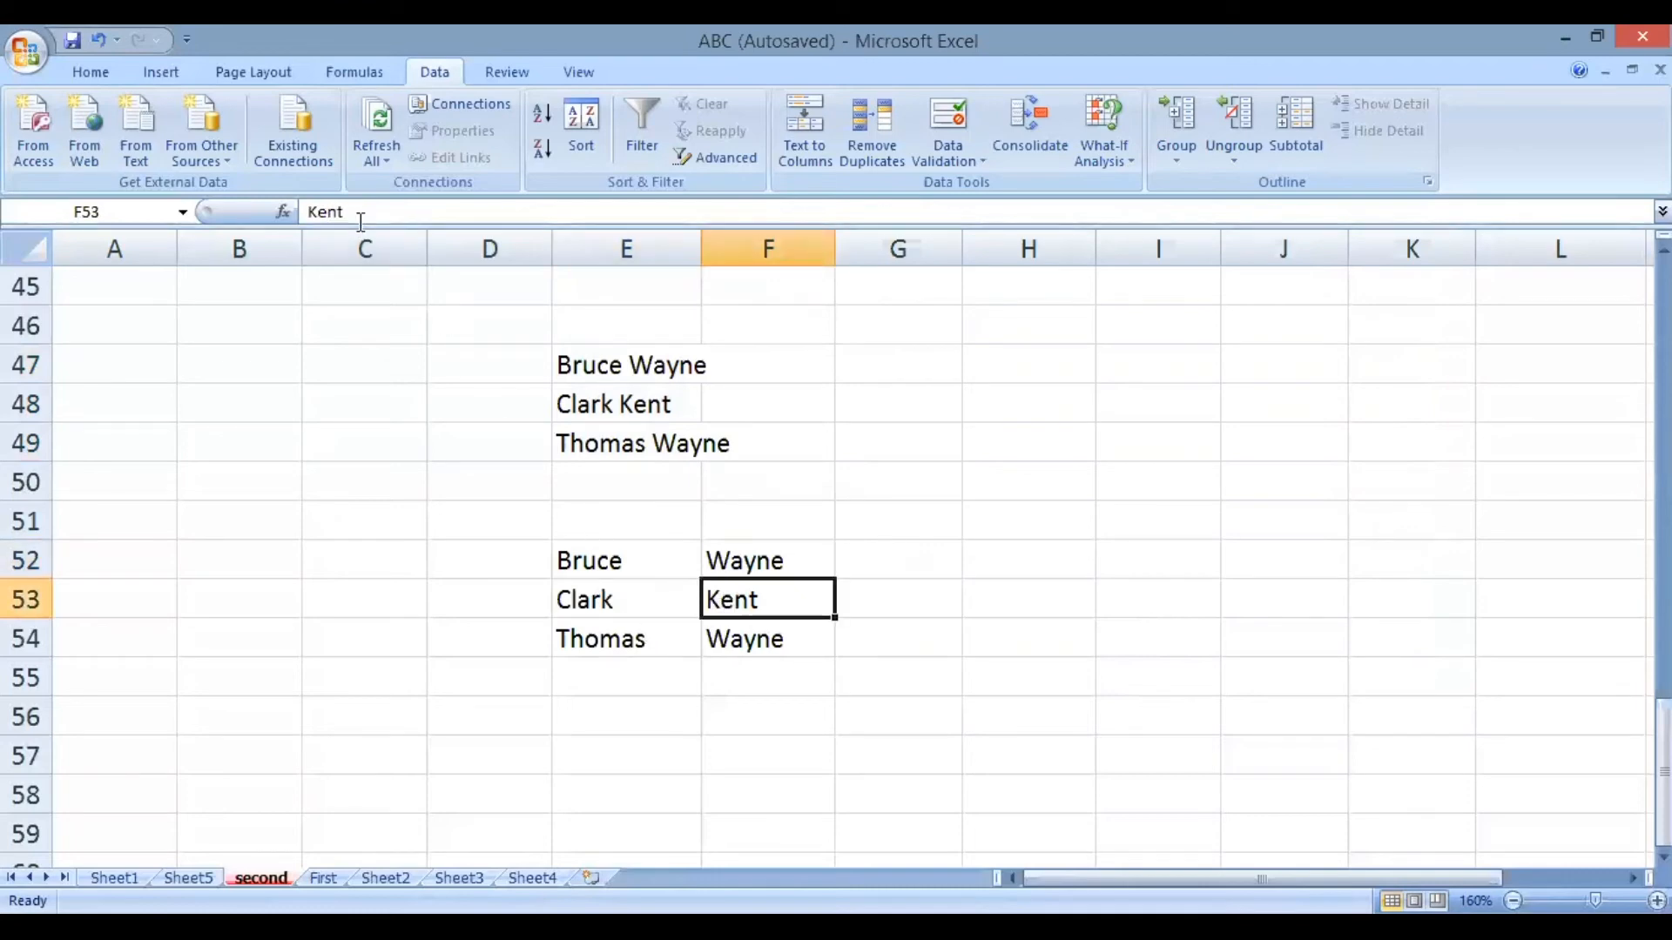
click(587, 634)
click(716, 640)
click(609, 443)
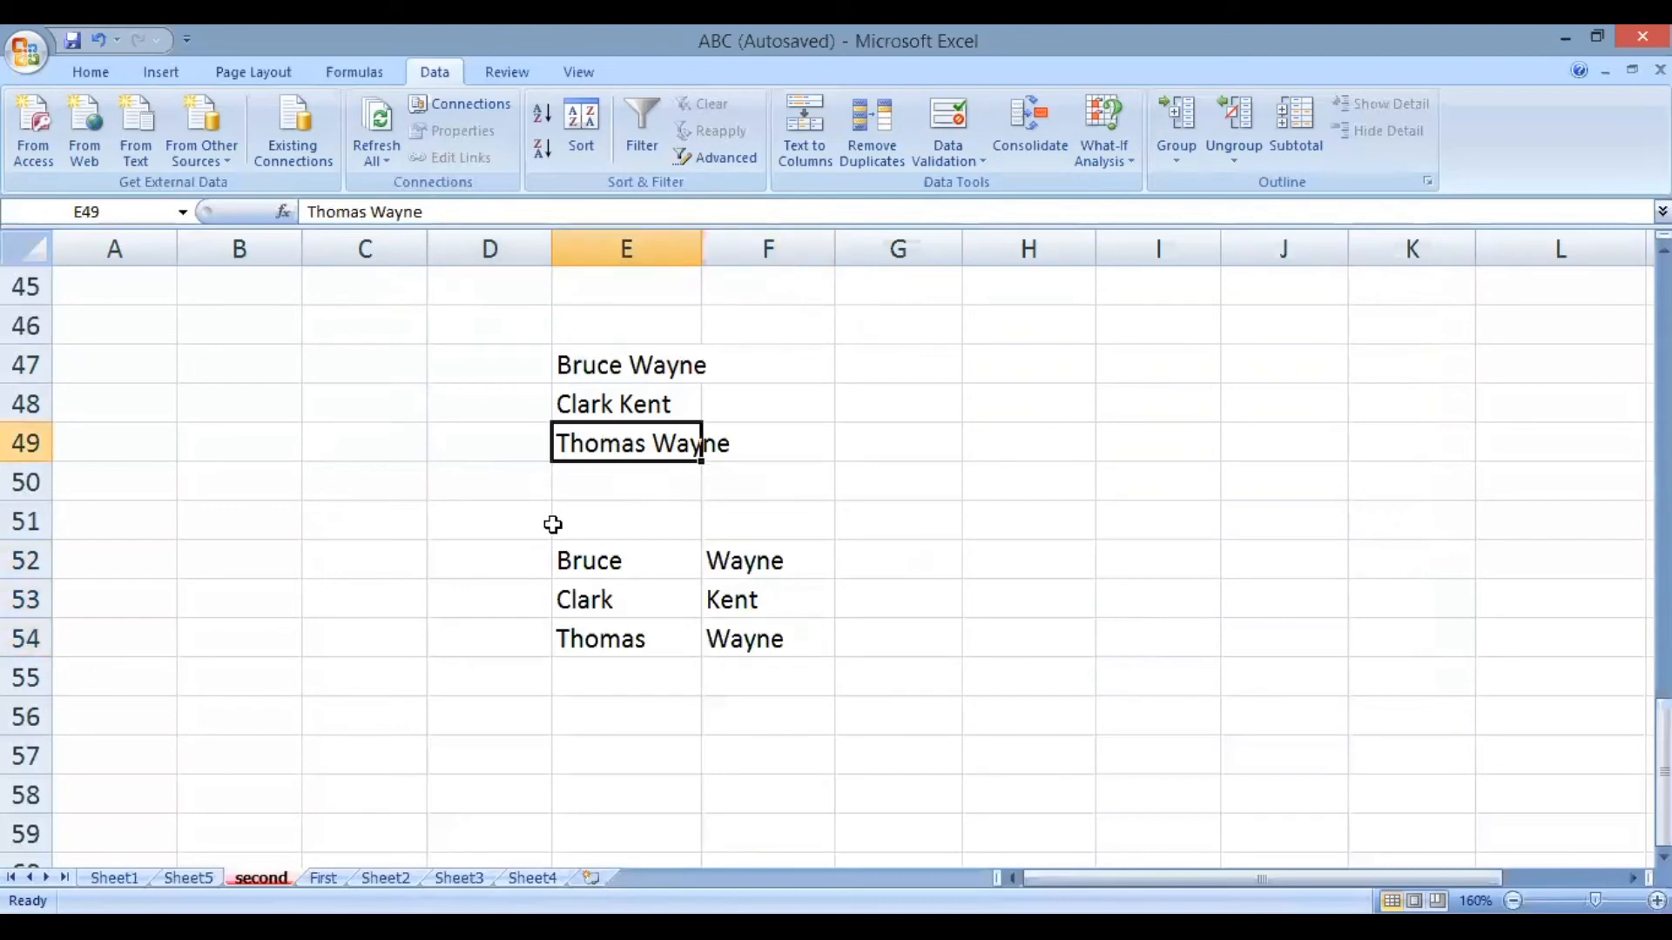
click(603, 639)
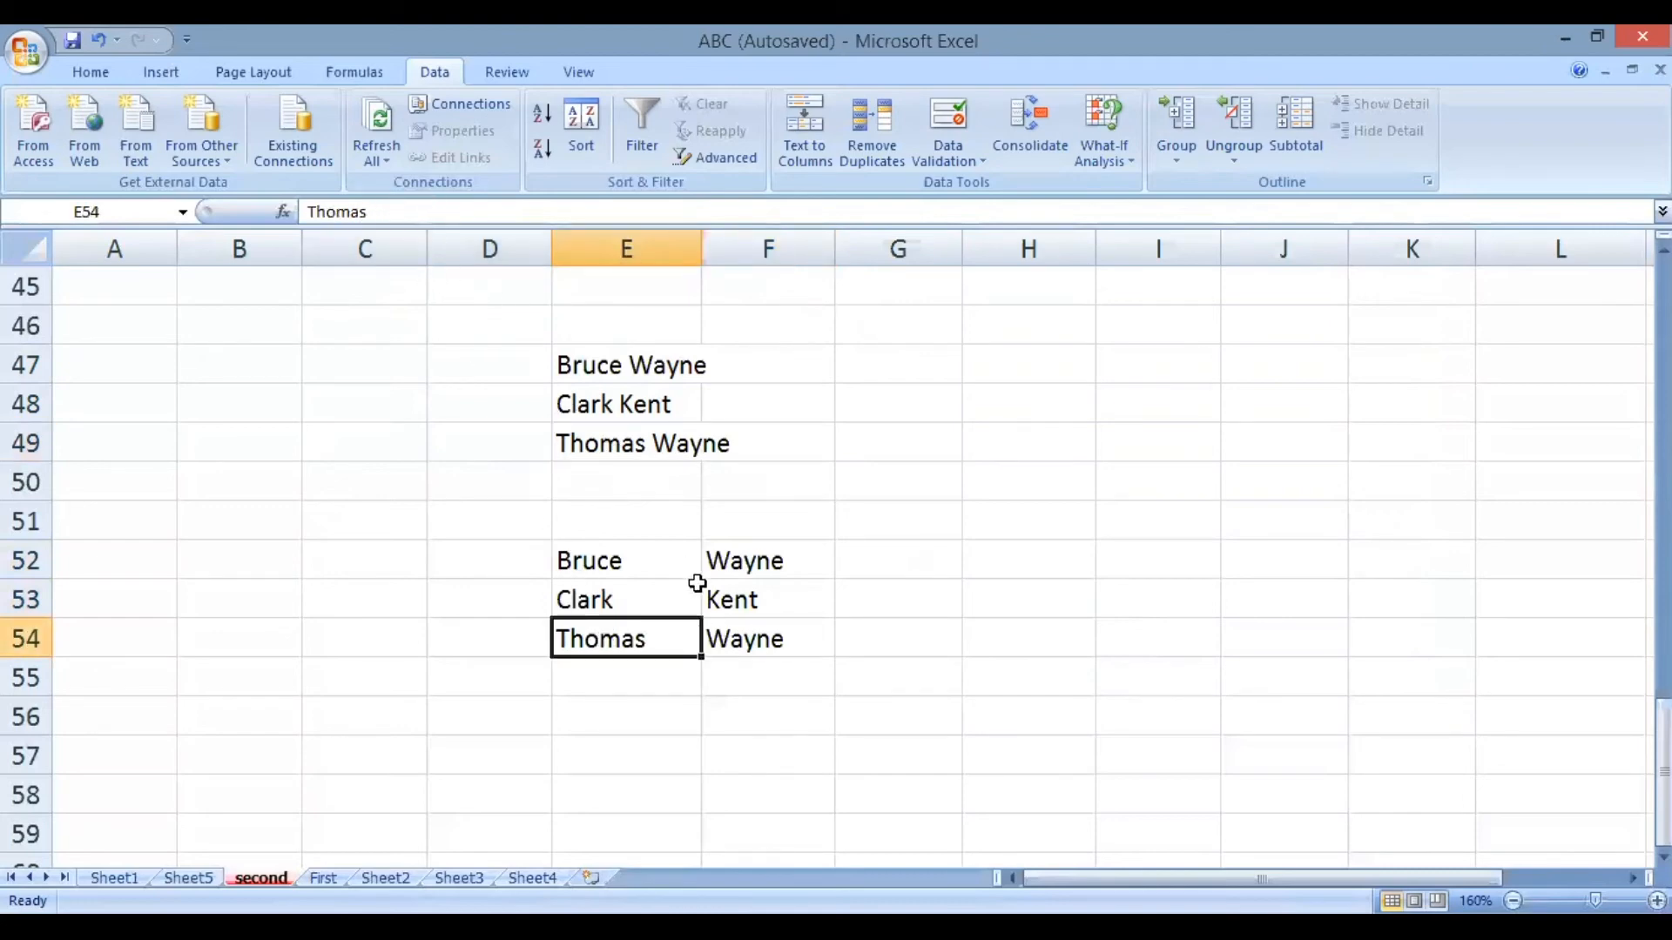
click(727, 634)
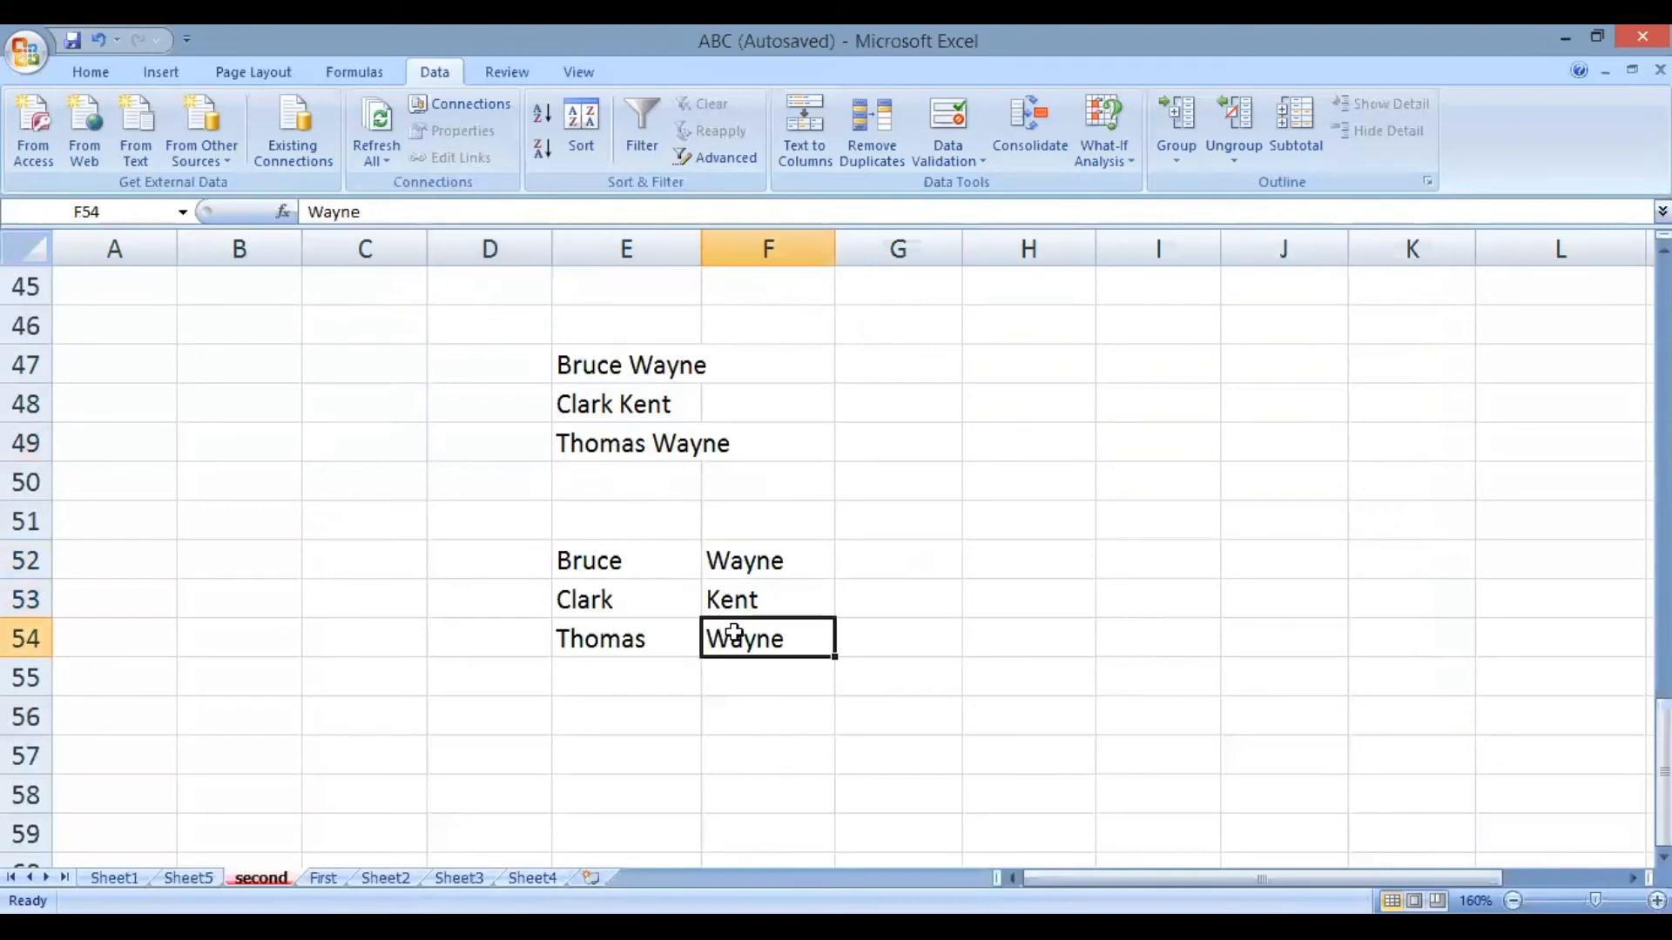
click(473, 374)
click(811, 143)
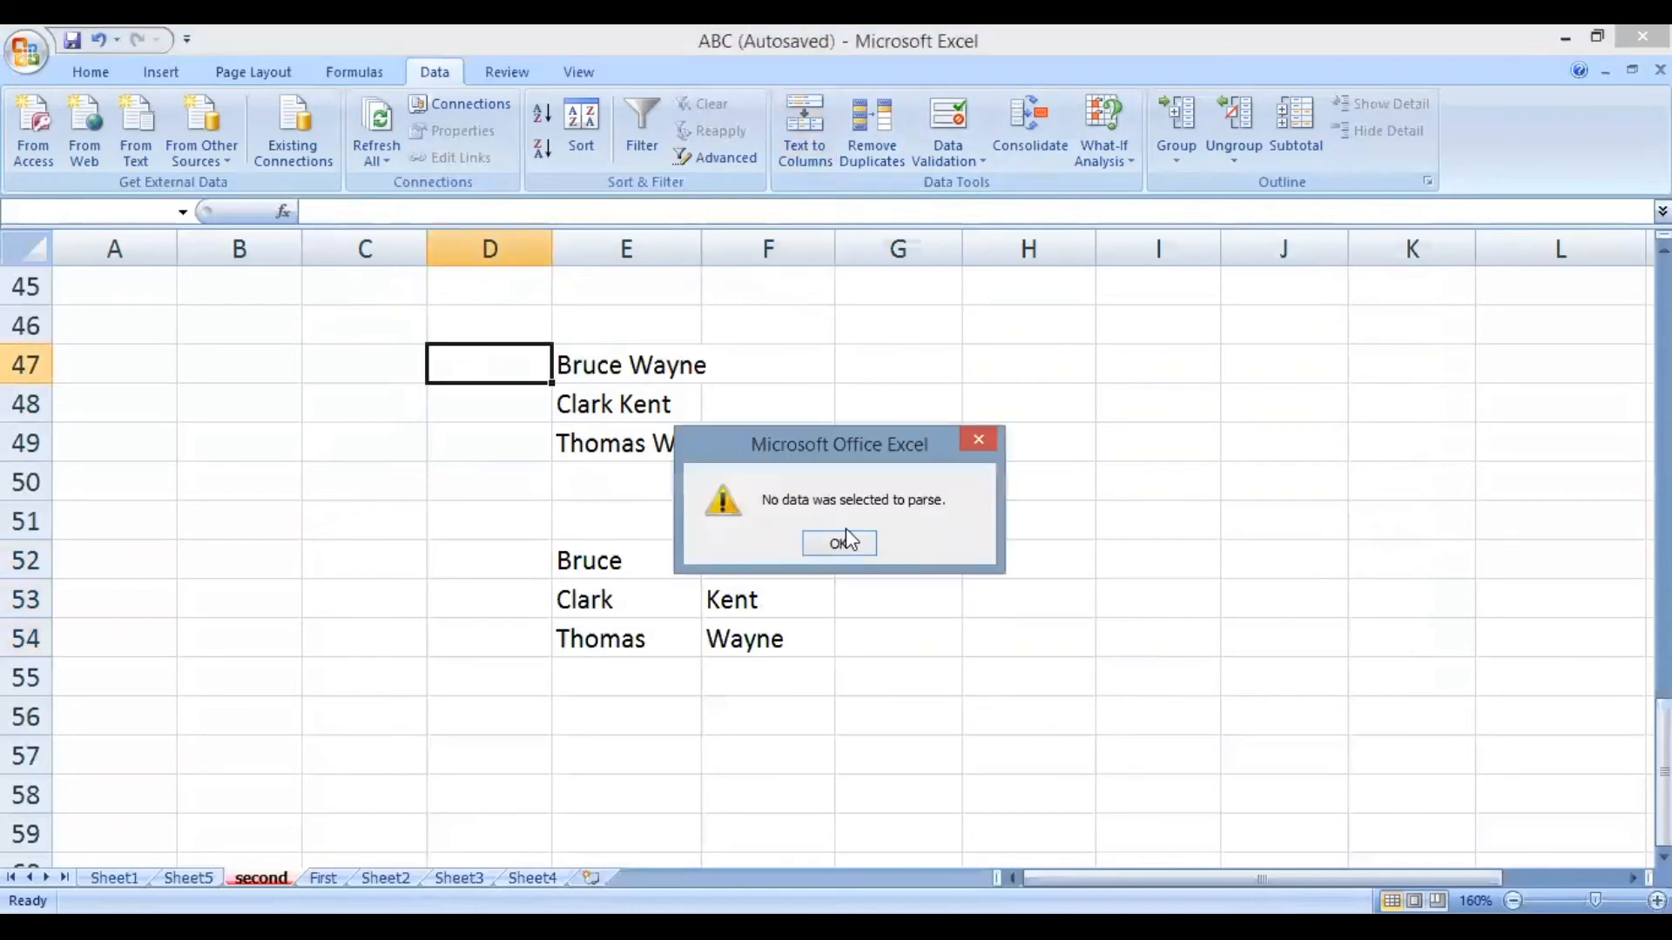
click(843, 545)
Set up Text to Columns on E47:E49 as fixed width, with a column break just before Wayne in the Thomas Wayne row
drag(619, 362, 607, 438)
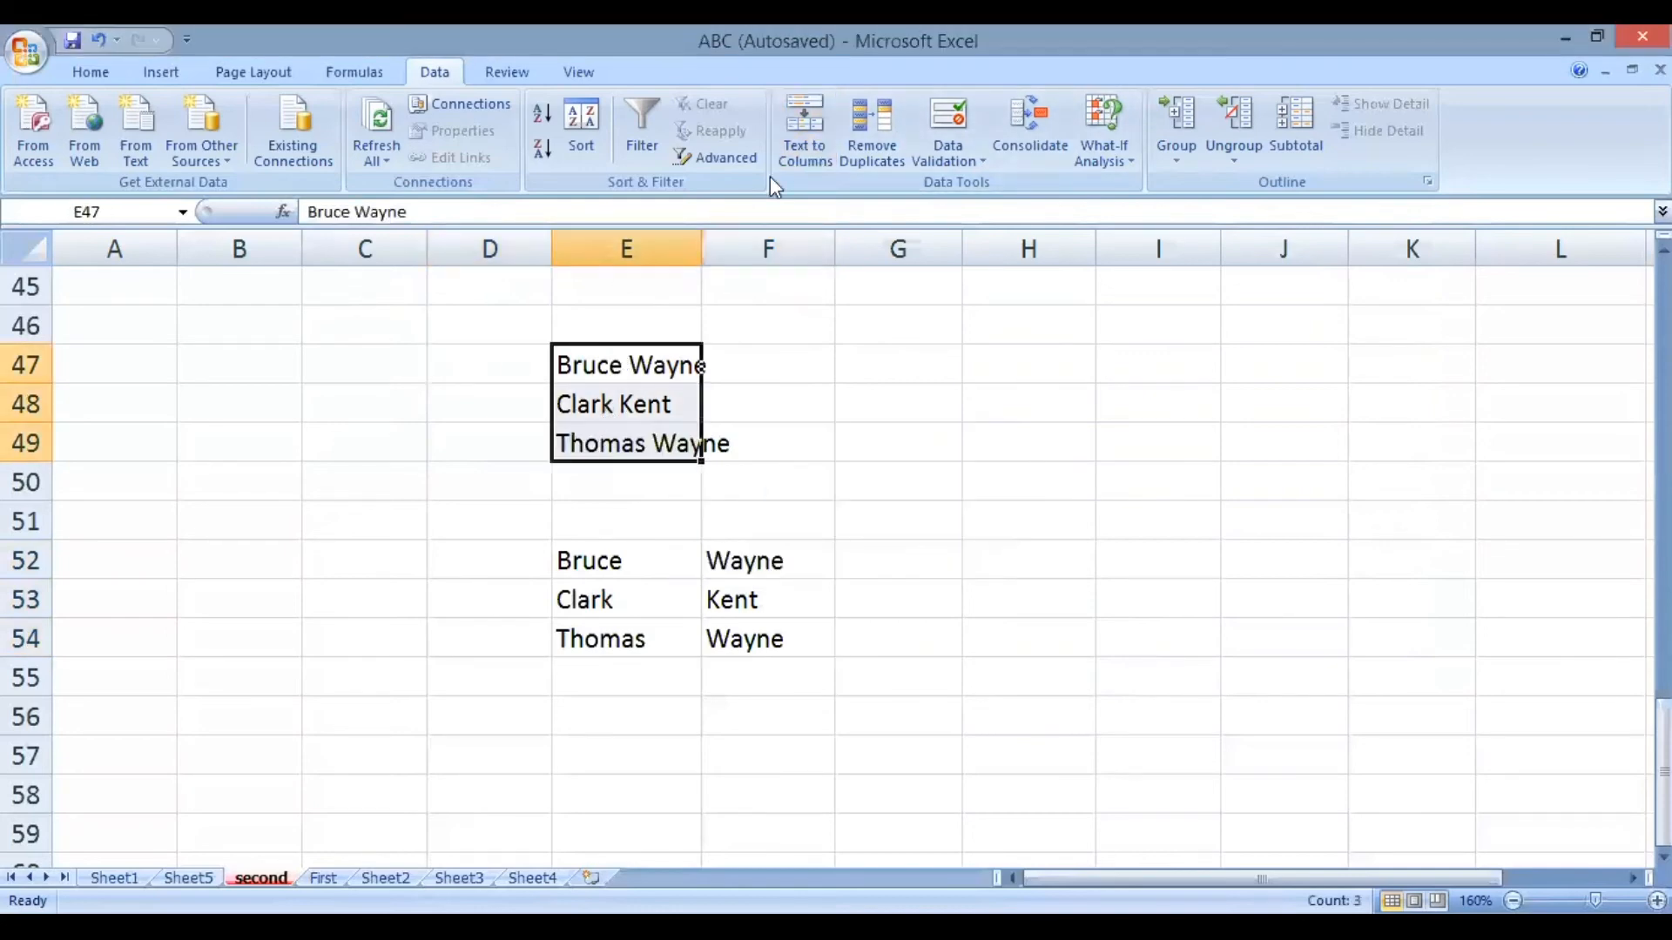
click(818, 143)
click(867, 374)
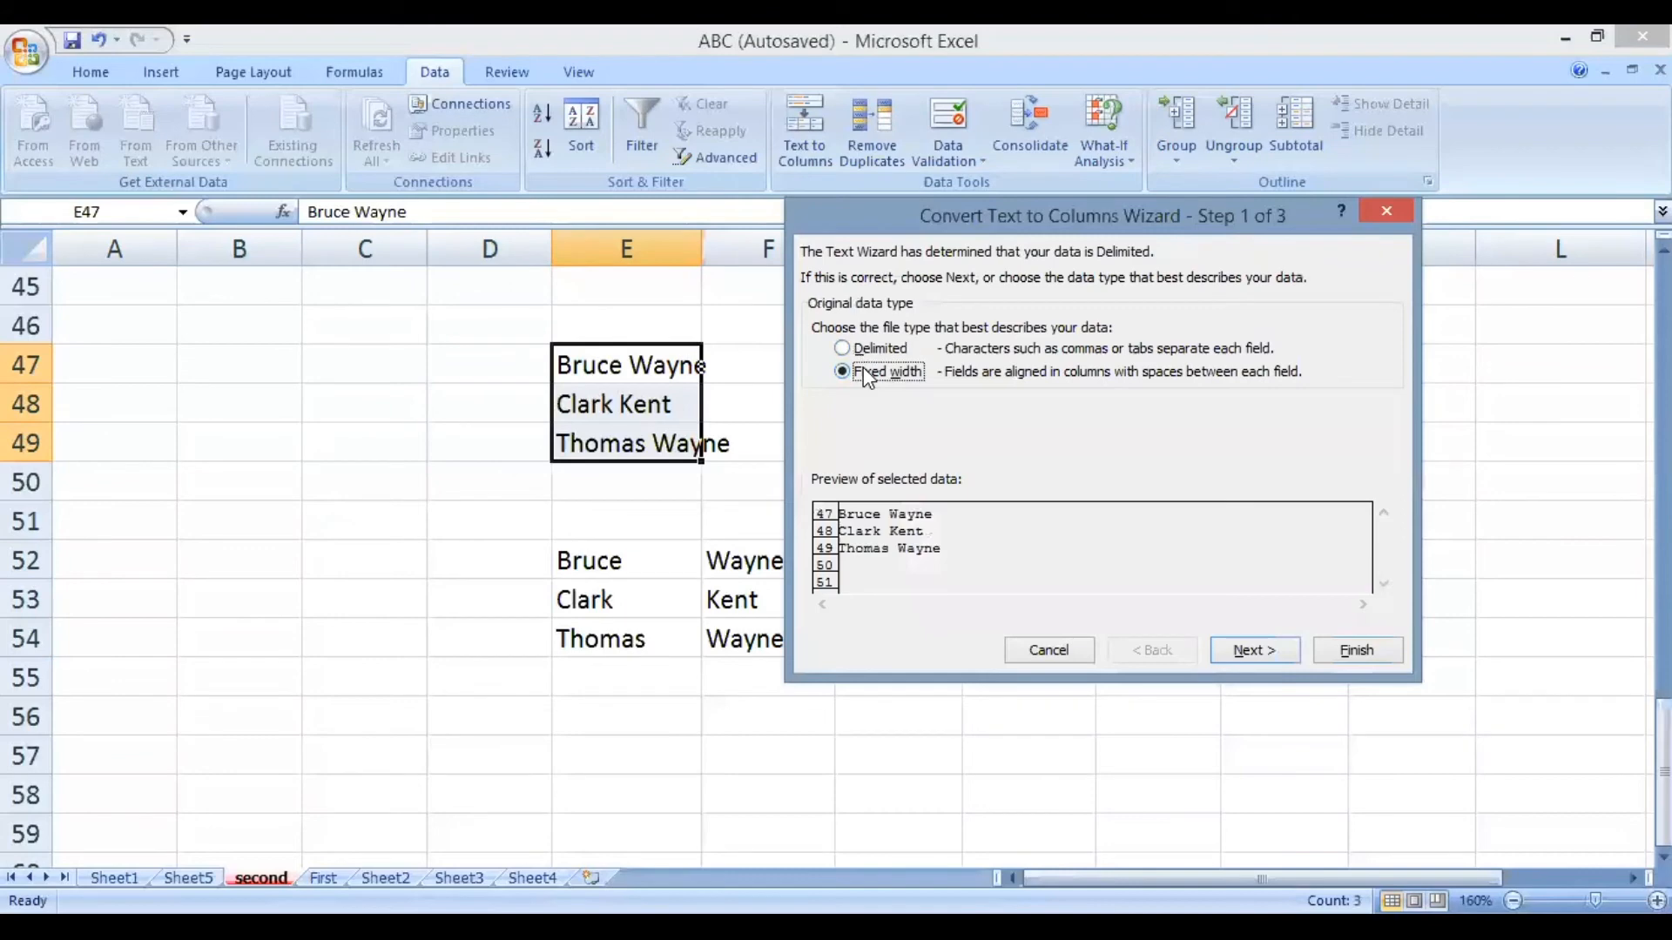
click(1241, 651)
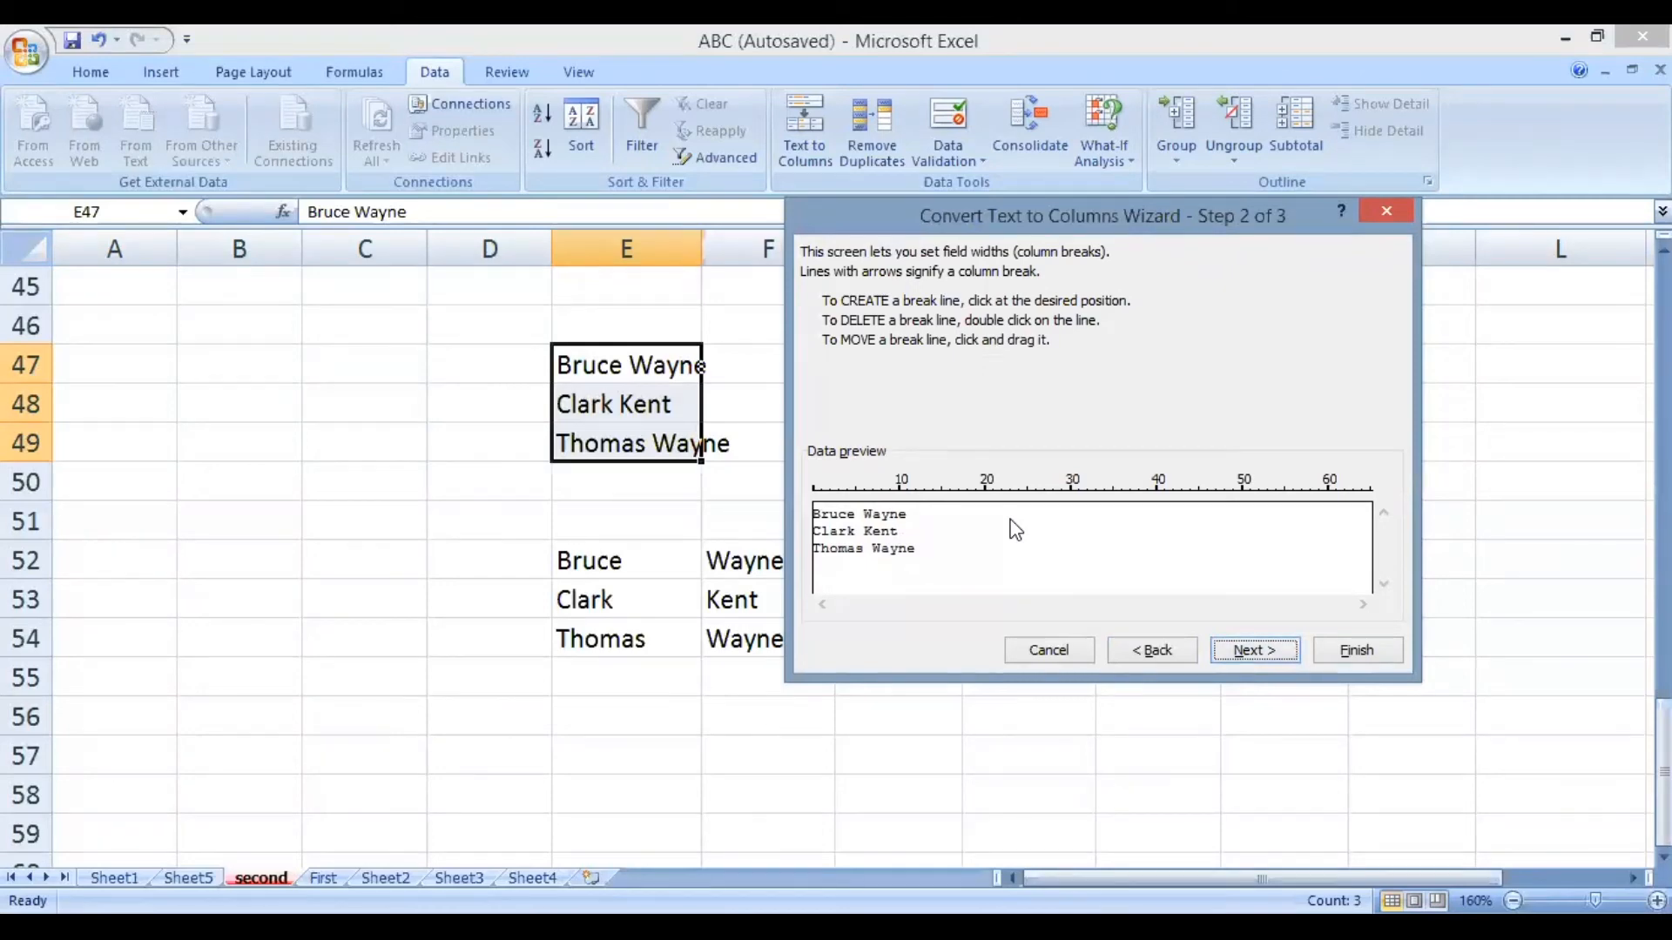
click(874, 525)
mouse_move(874, 550)
mouse_down()
mouse_move(847, 554)
mouse_move(875, 557)
mouse_up()
click(1241, 664)
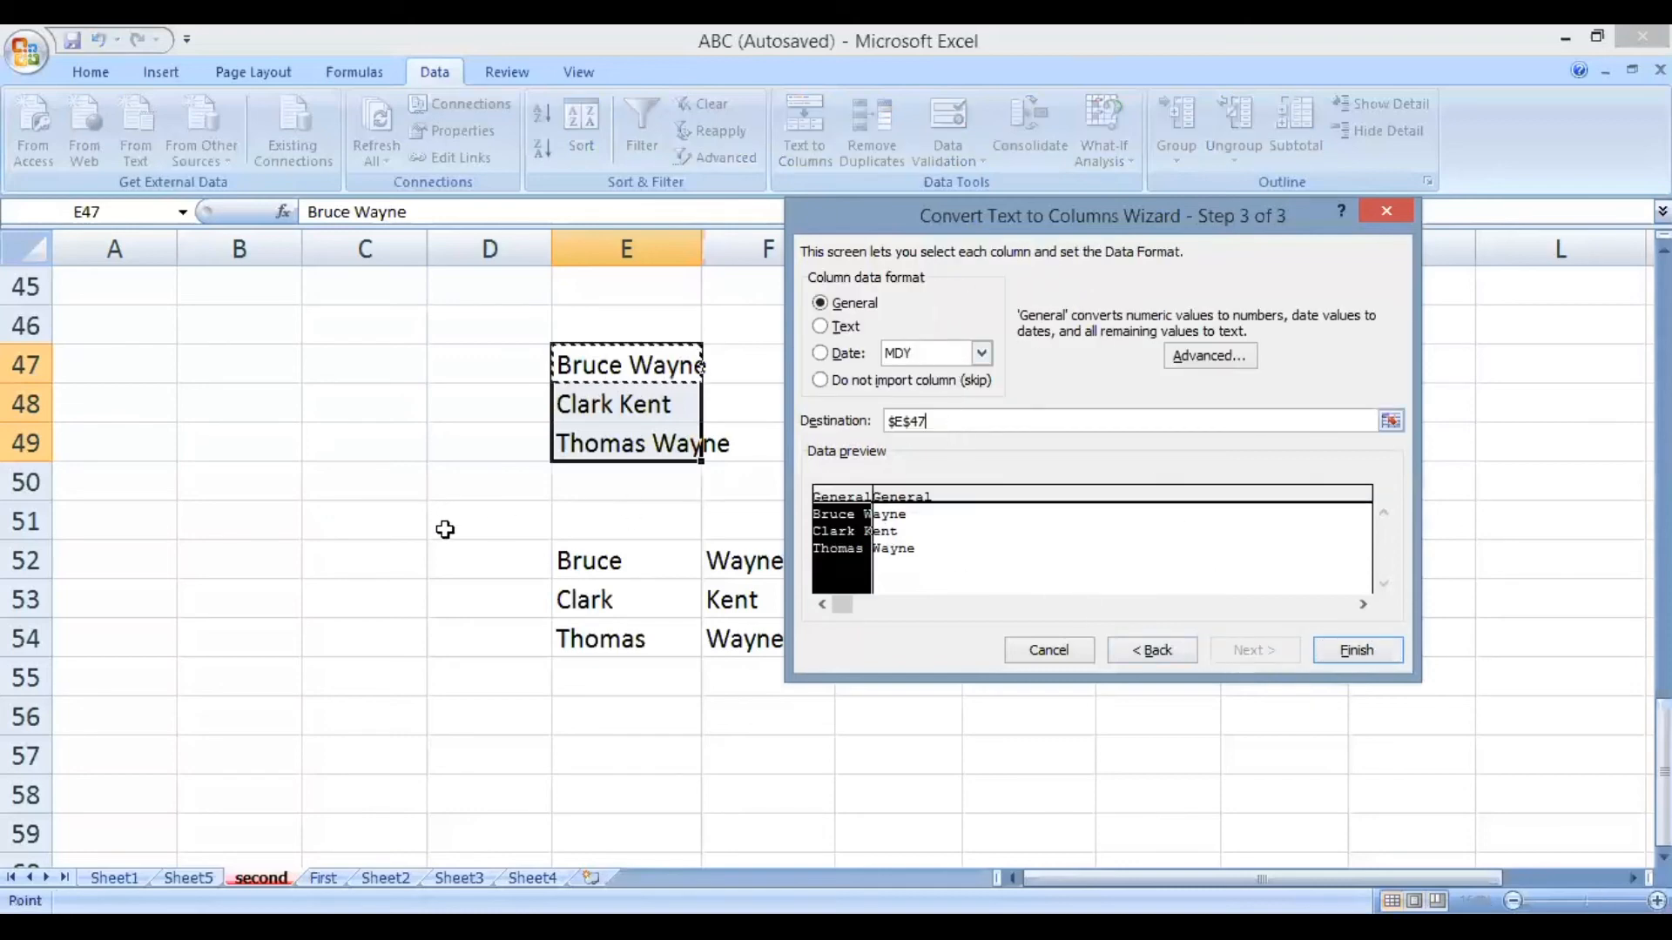
Set the destination of the fixed-width split to cell A51 and finish the conversion
click(157, 529)
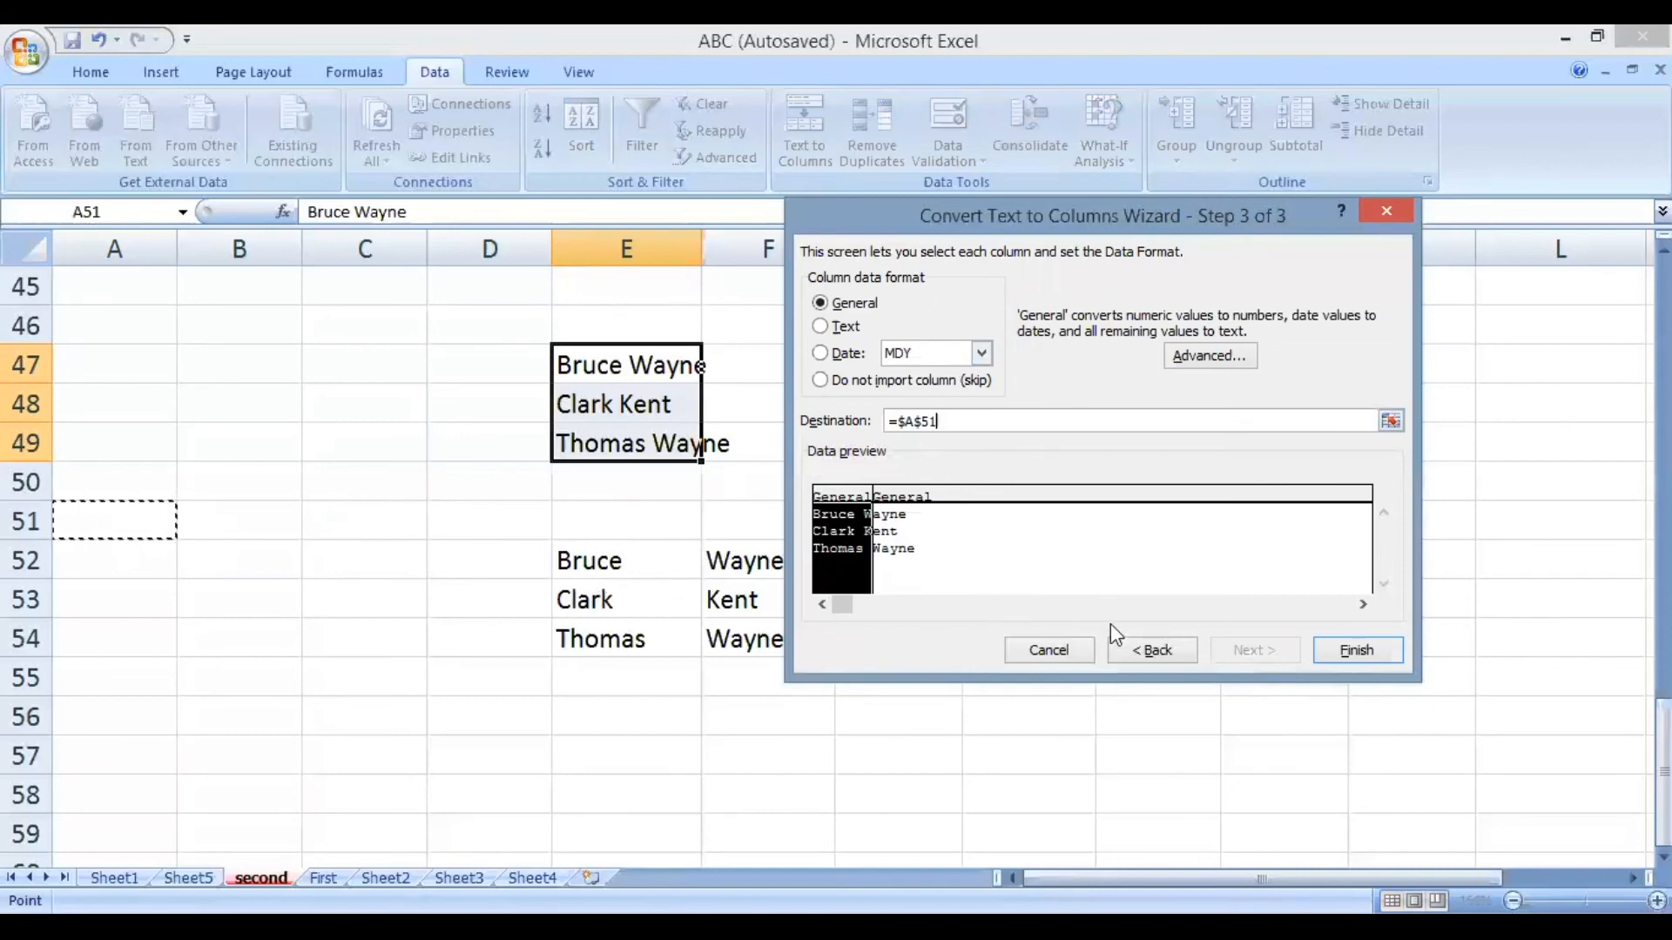
click(1357, 651)
Examine the fixed-width split in A51:B53 row by row to see where each name was cut
click(126, 521)
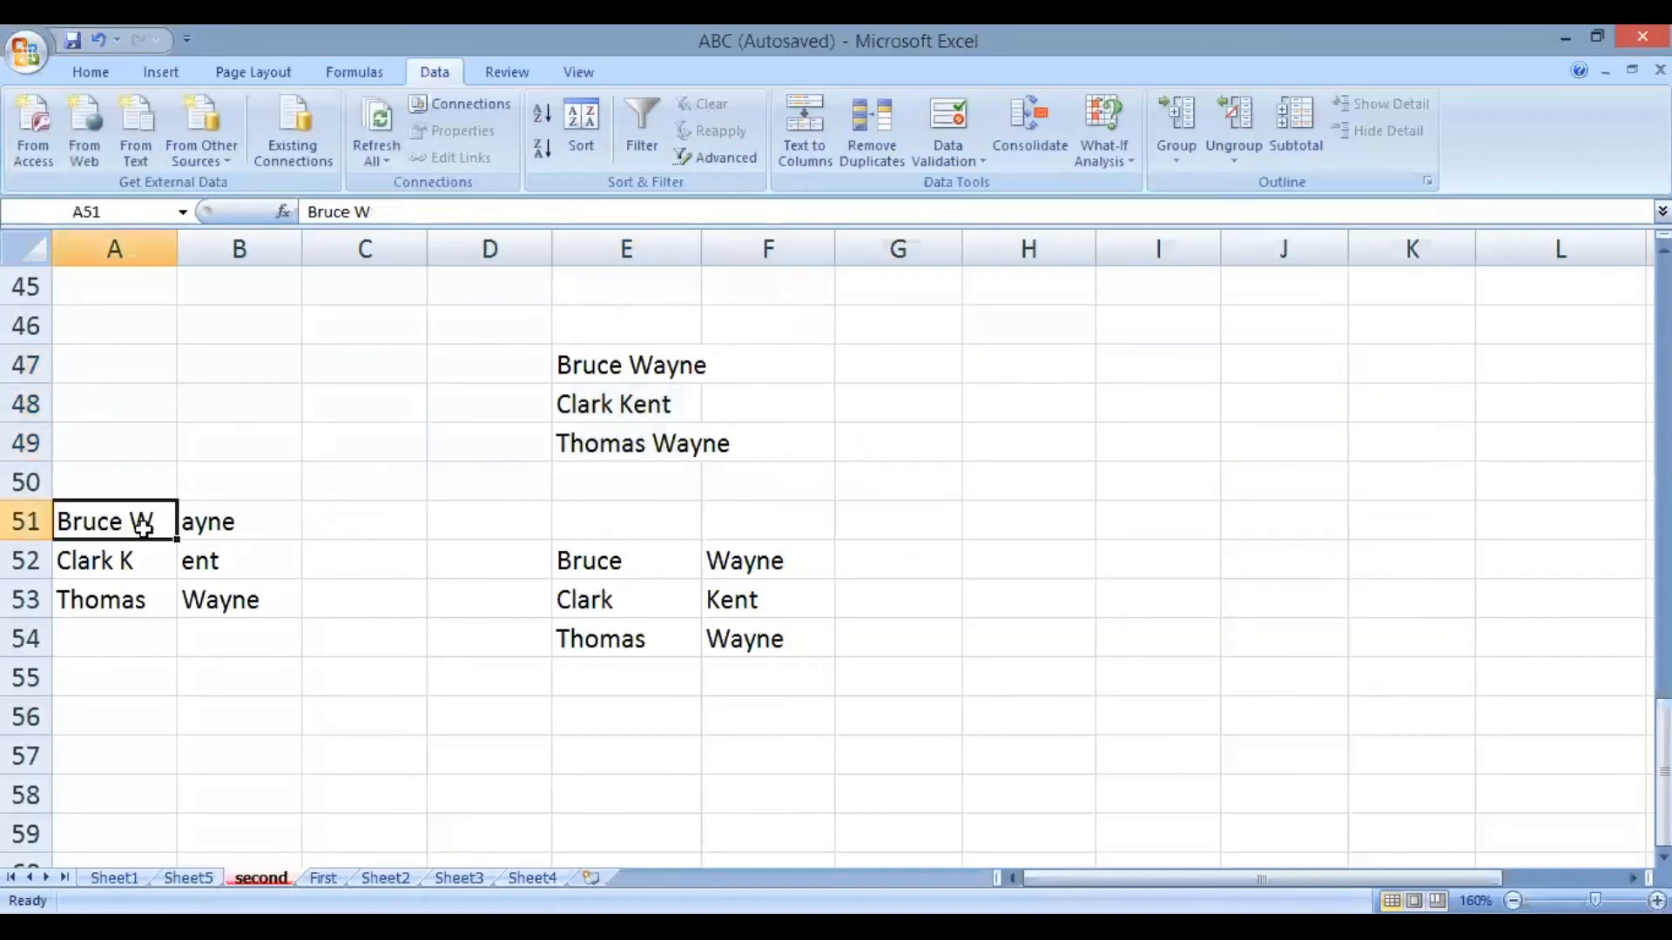
click(205, 529)
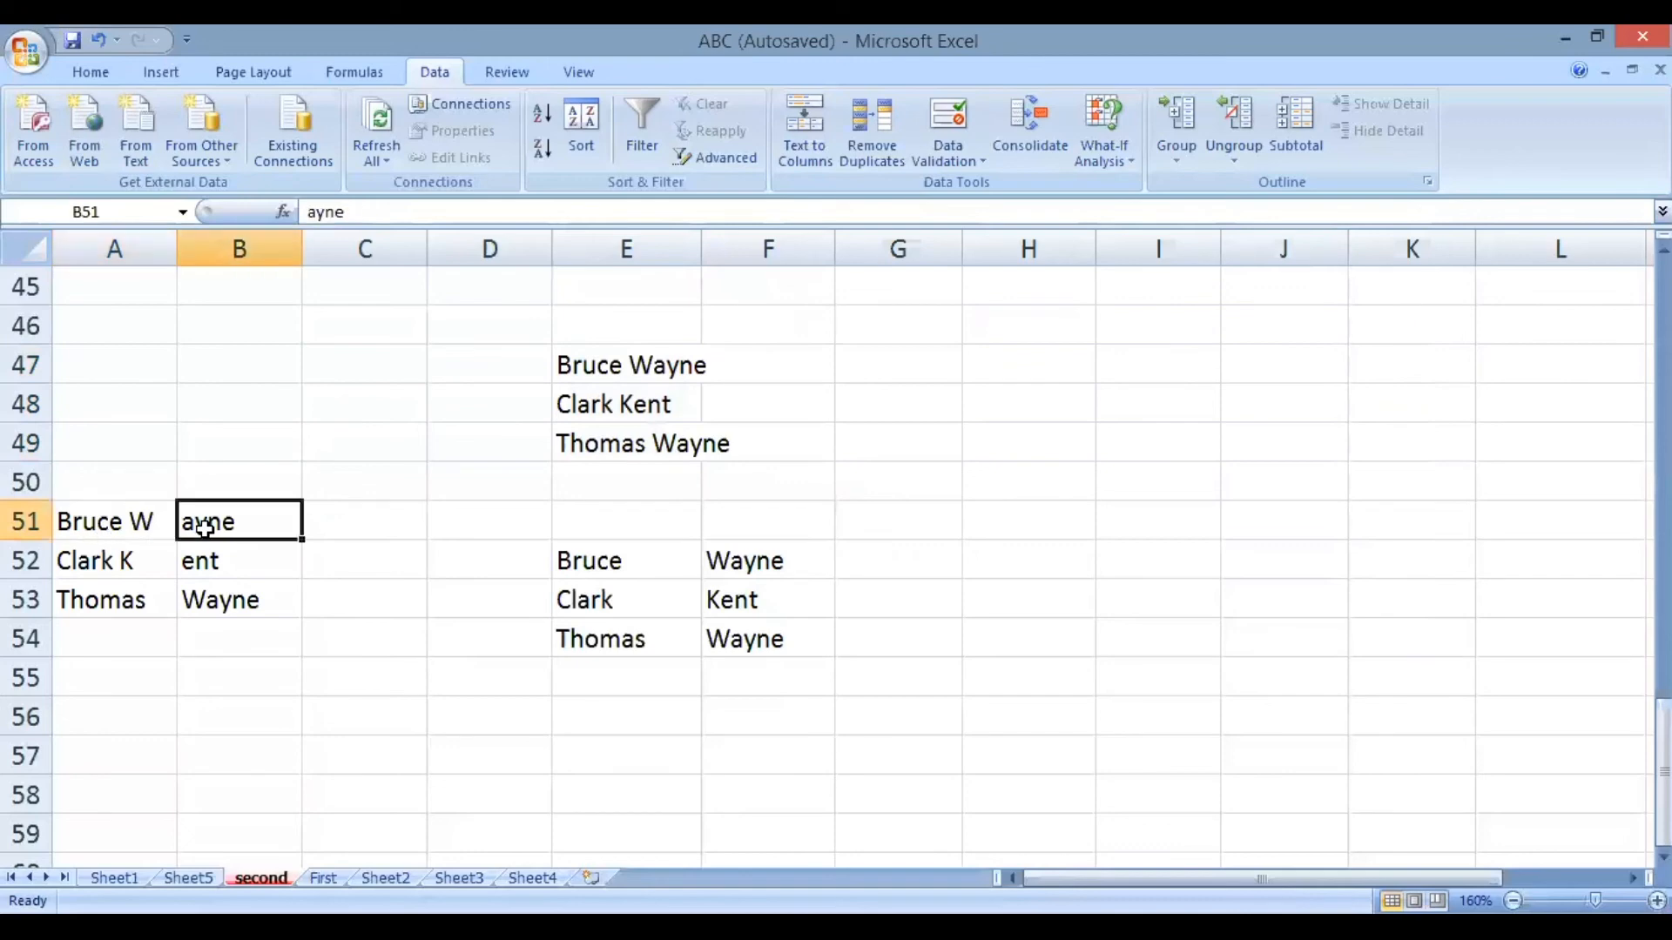
click(136, 523)
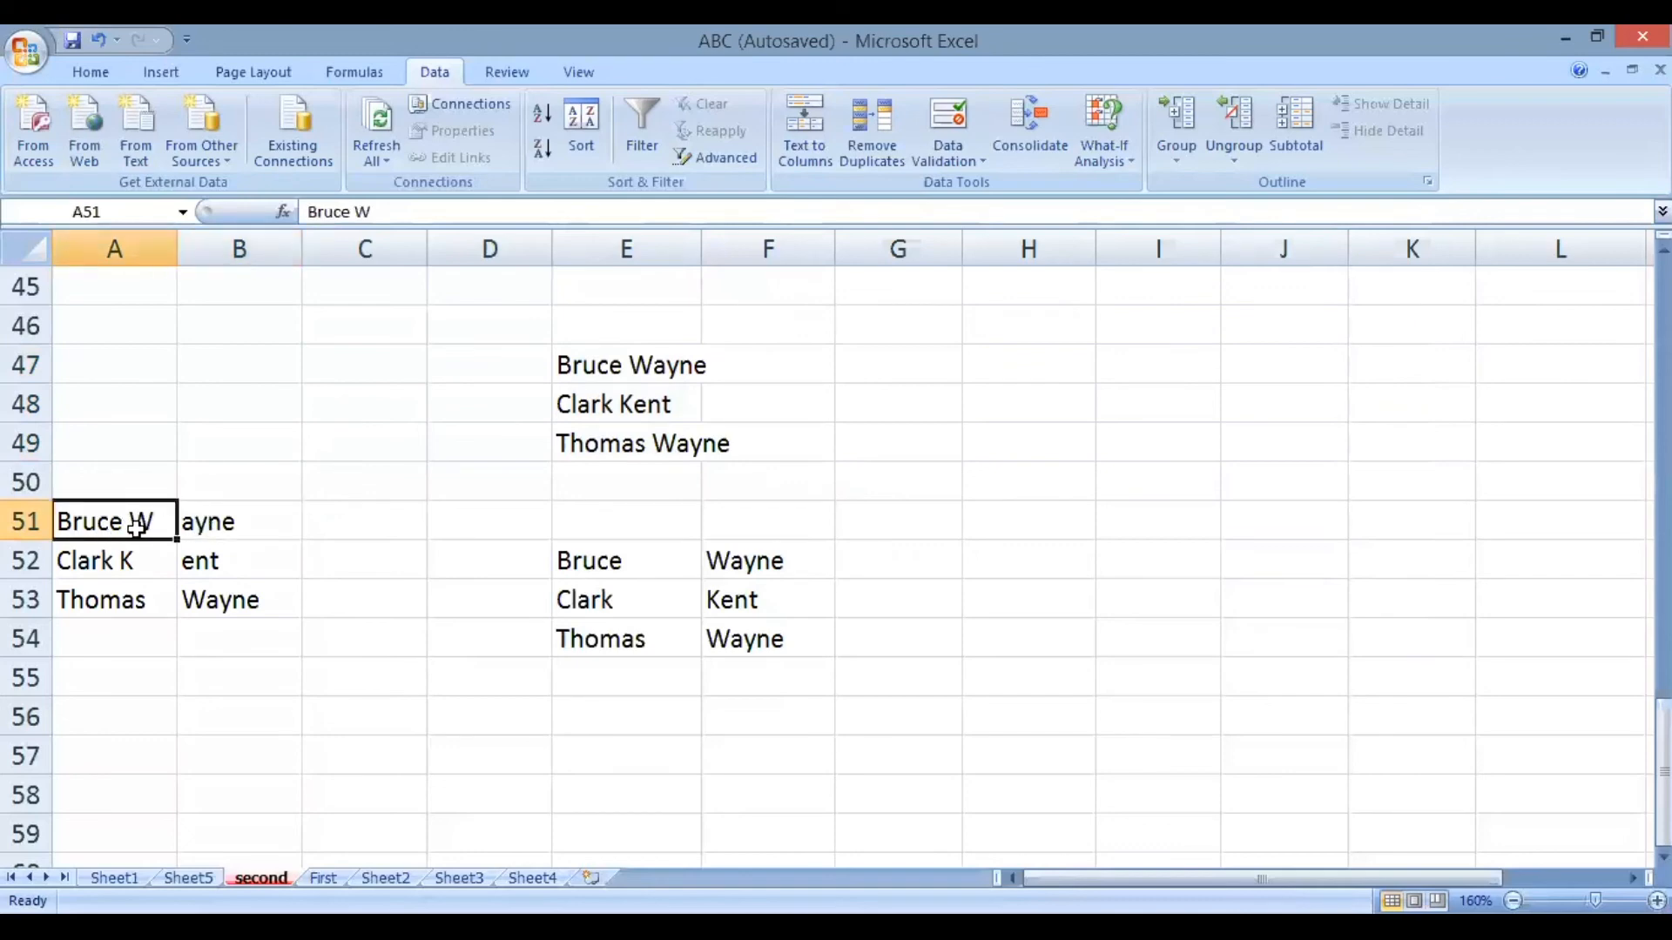
click(123, 560)
click(122, 600)
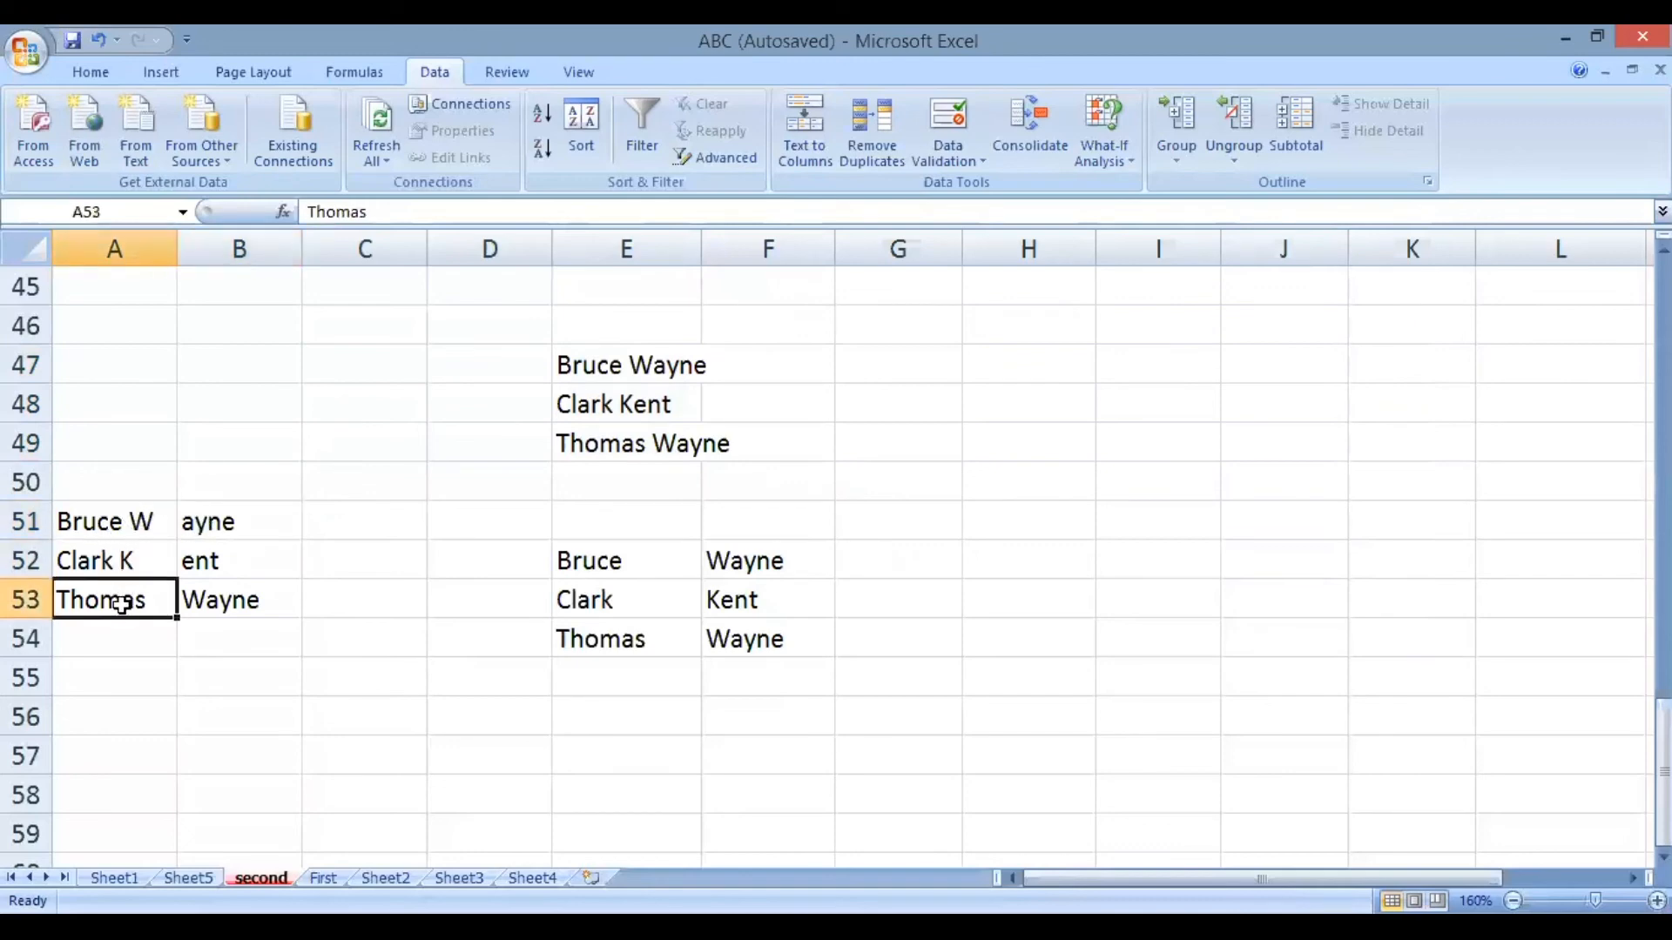
click(123, 560)
click(123, 523)
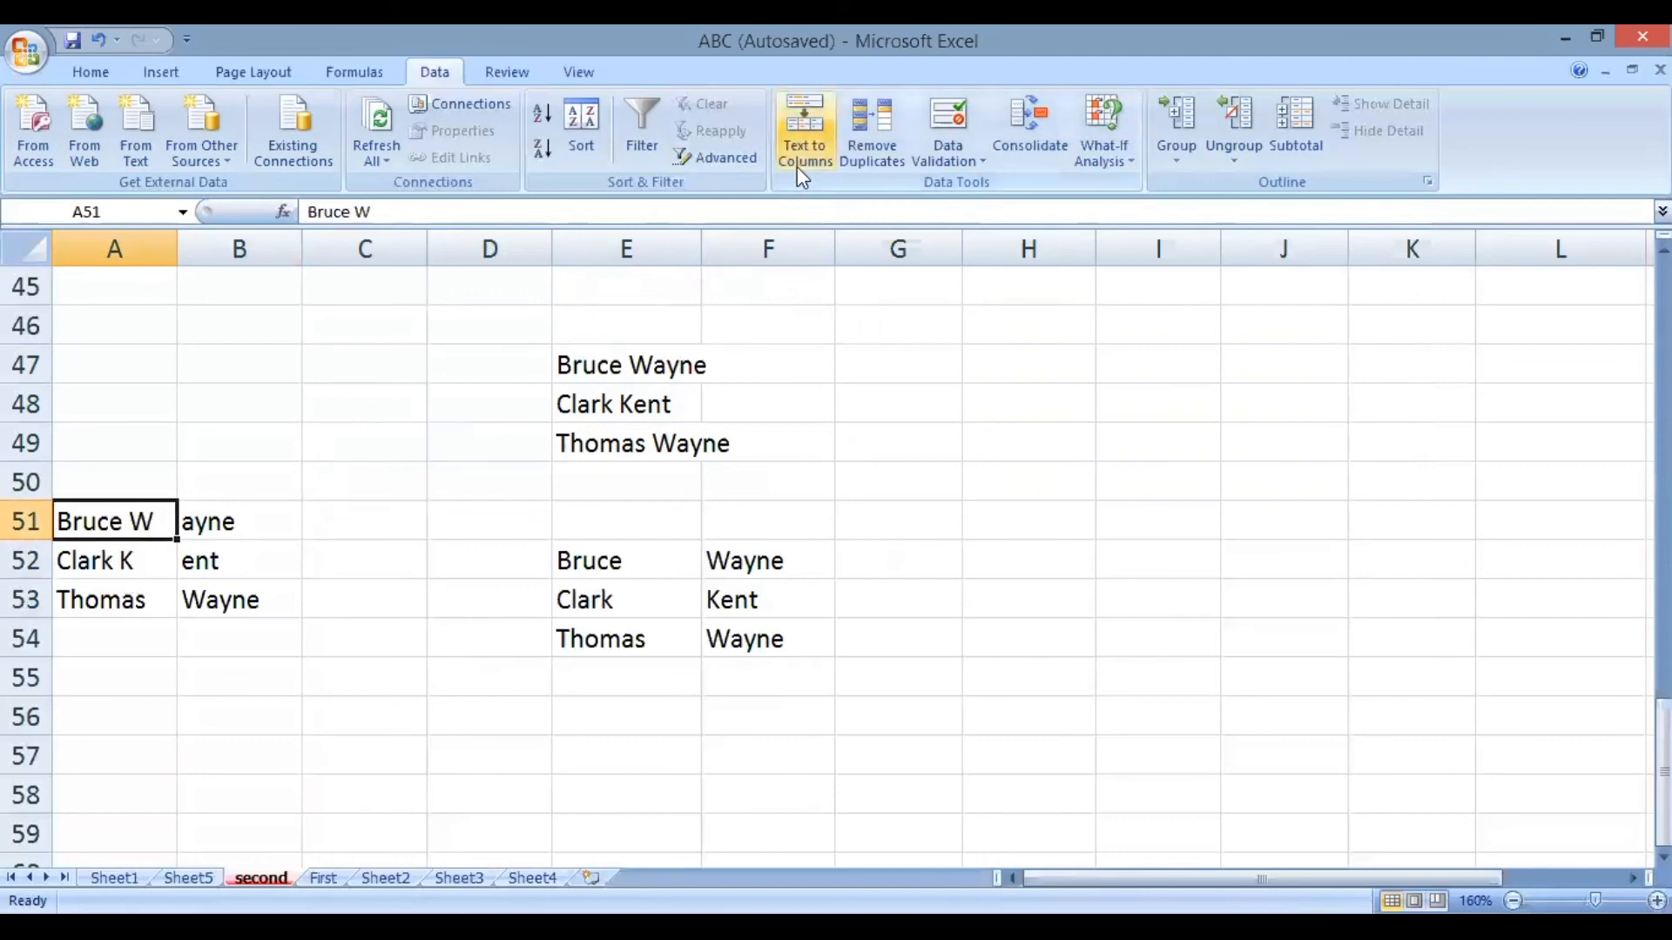
Enter the numbers 56, 87, 25, 49 and 18 down column H in cells H47:H51
click(999, 371)
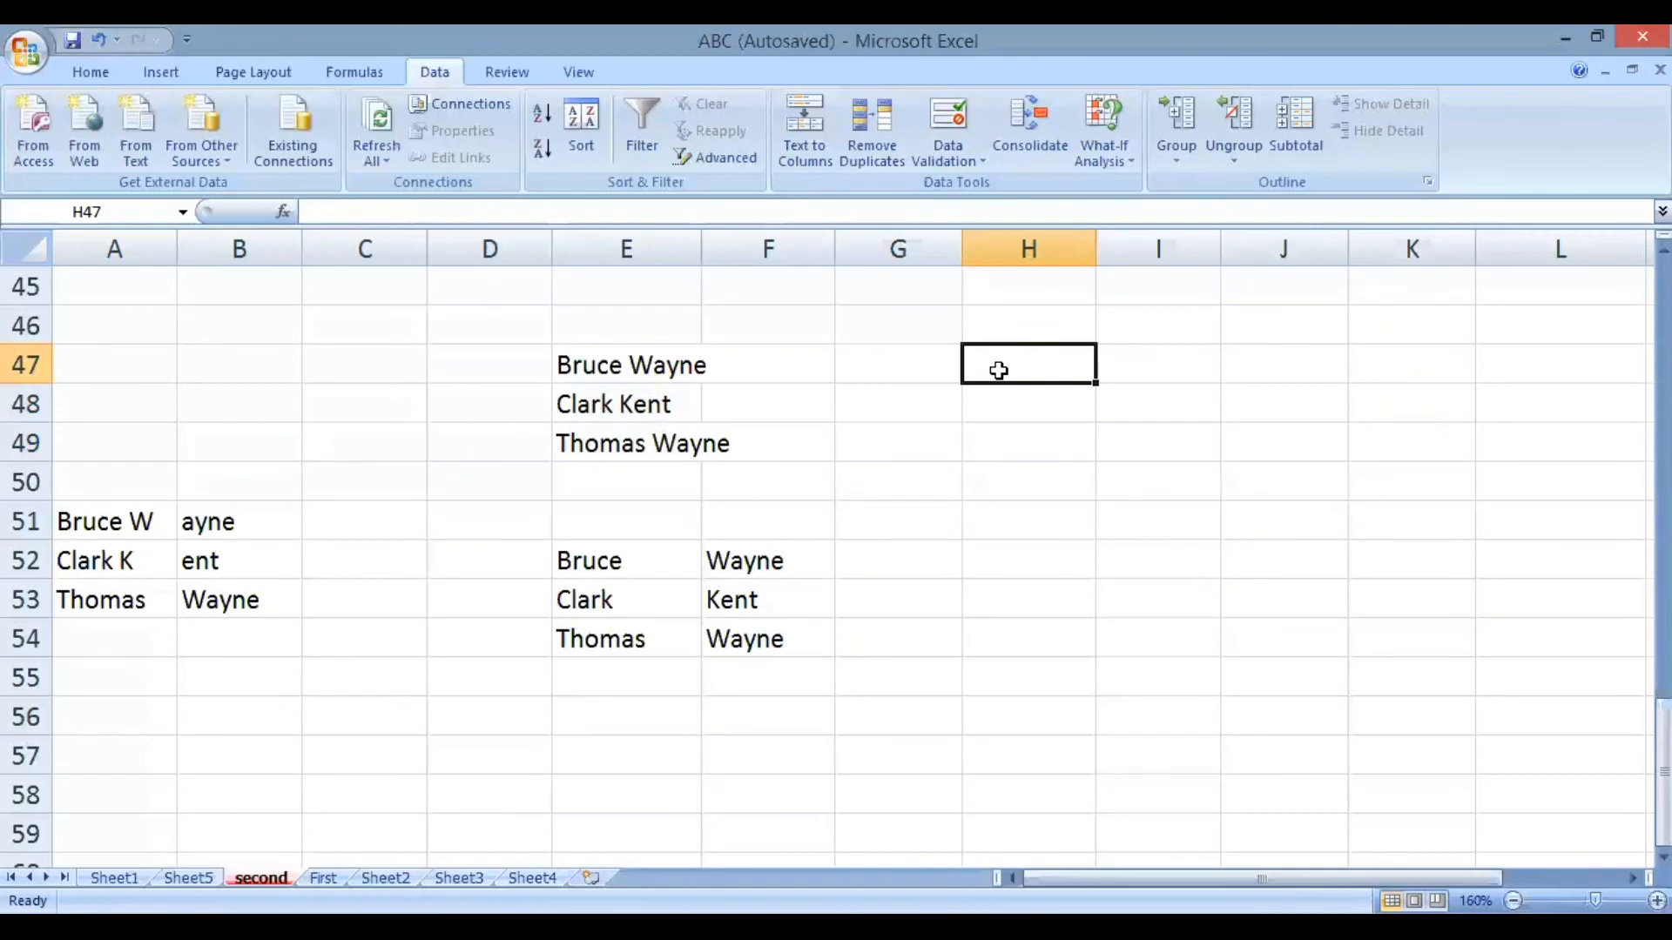
text(56)
key(Return)
text(87)
key(Return)
text(25)
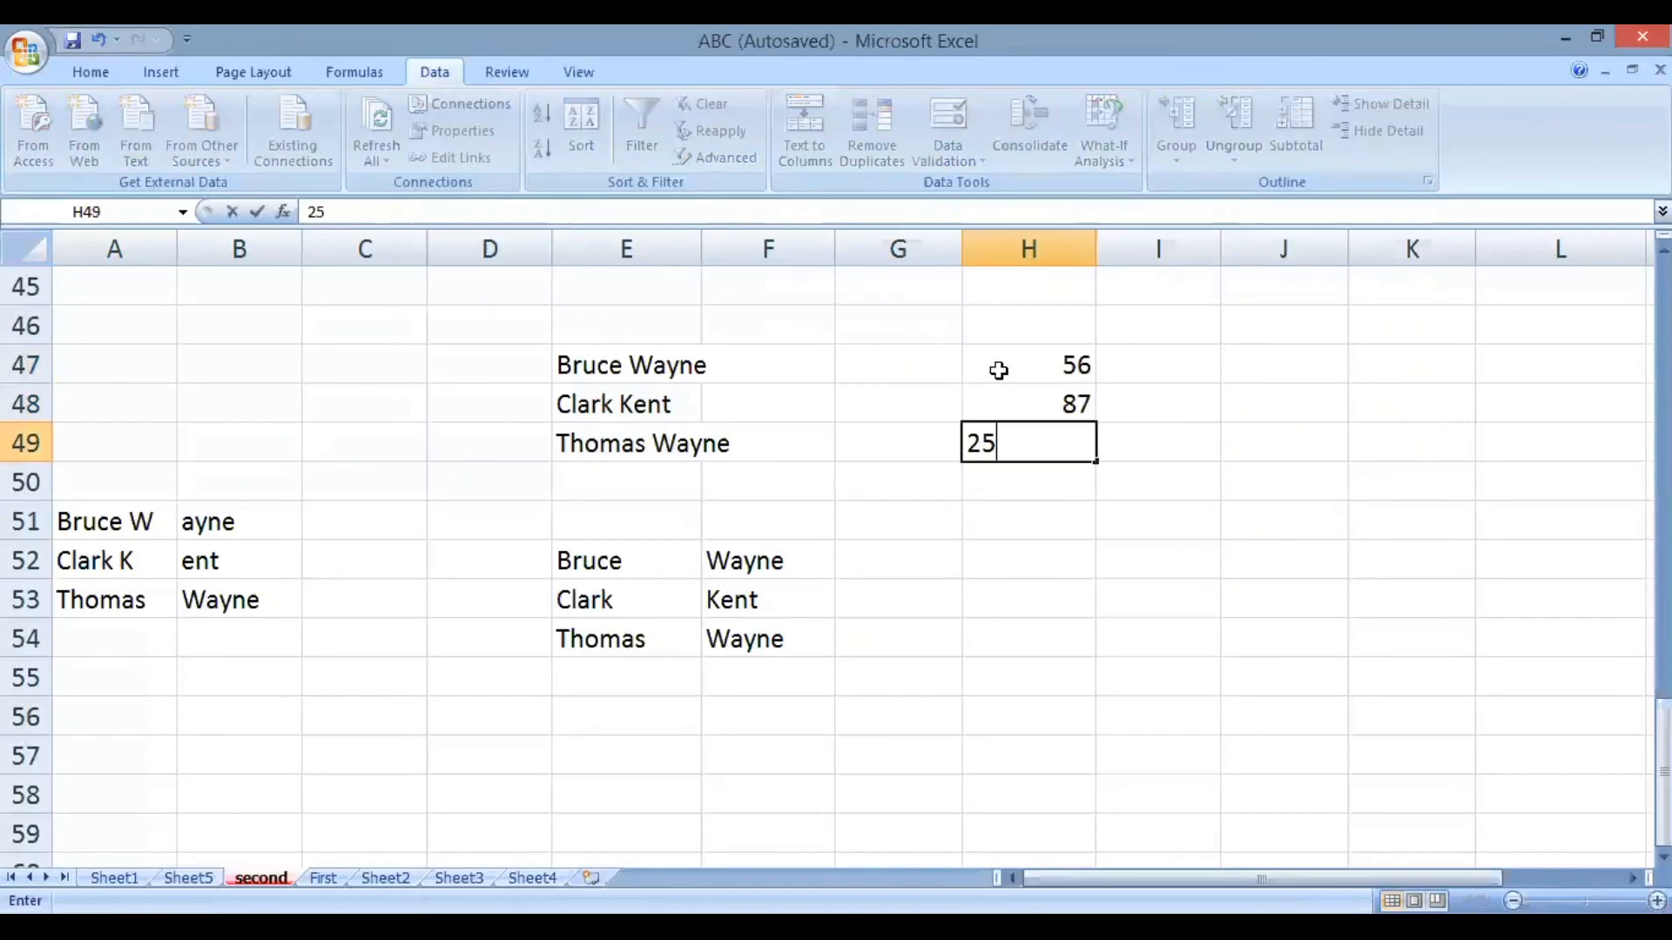
key(Return)
text(49)
key(Return)
text(18)
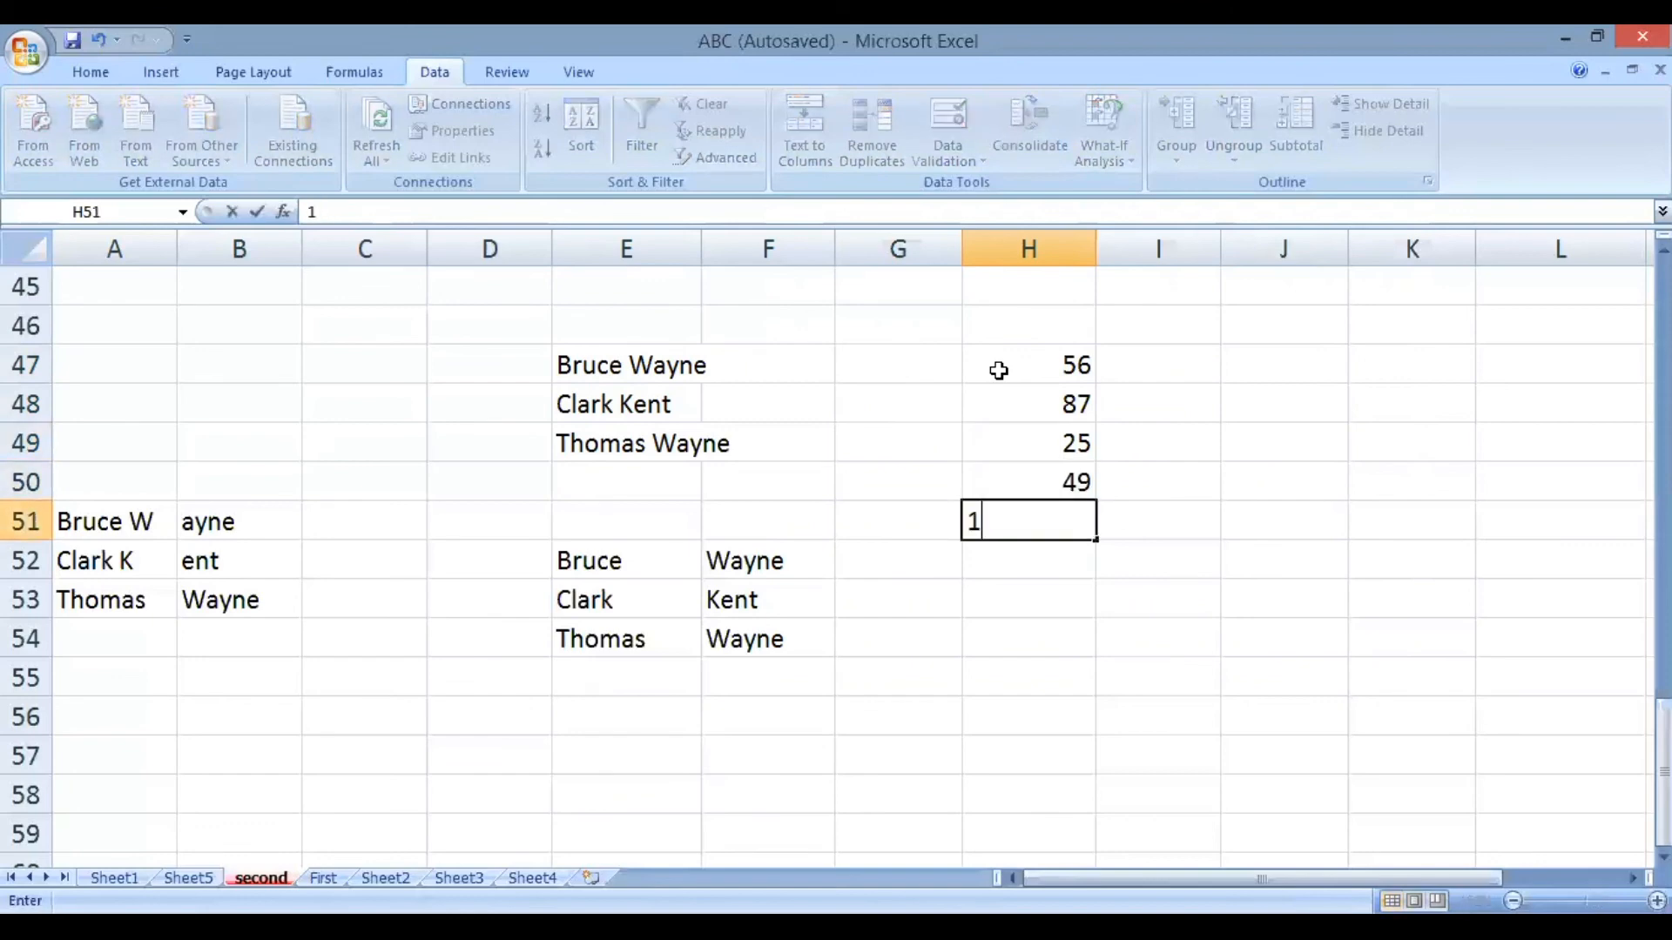
key(Return)
Continue the number list with the repeated values 49, 87, 18 and 25 in cells H52:H55
text(49)
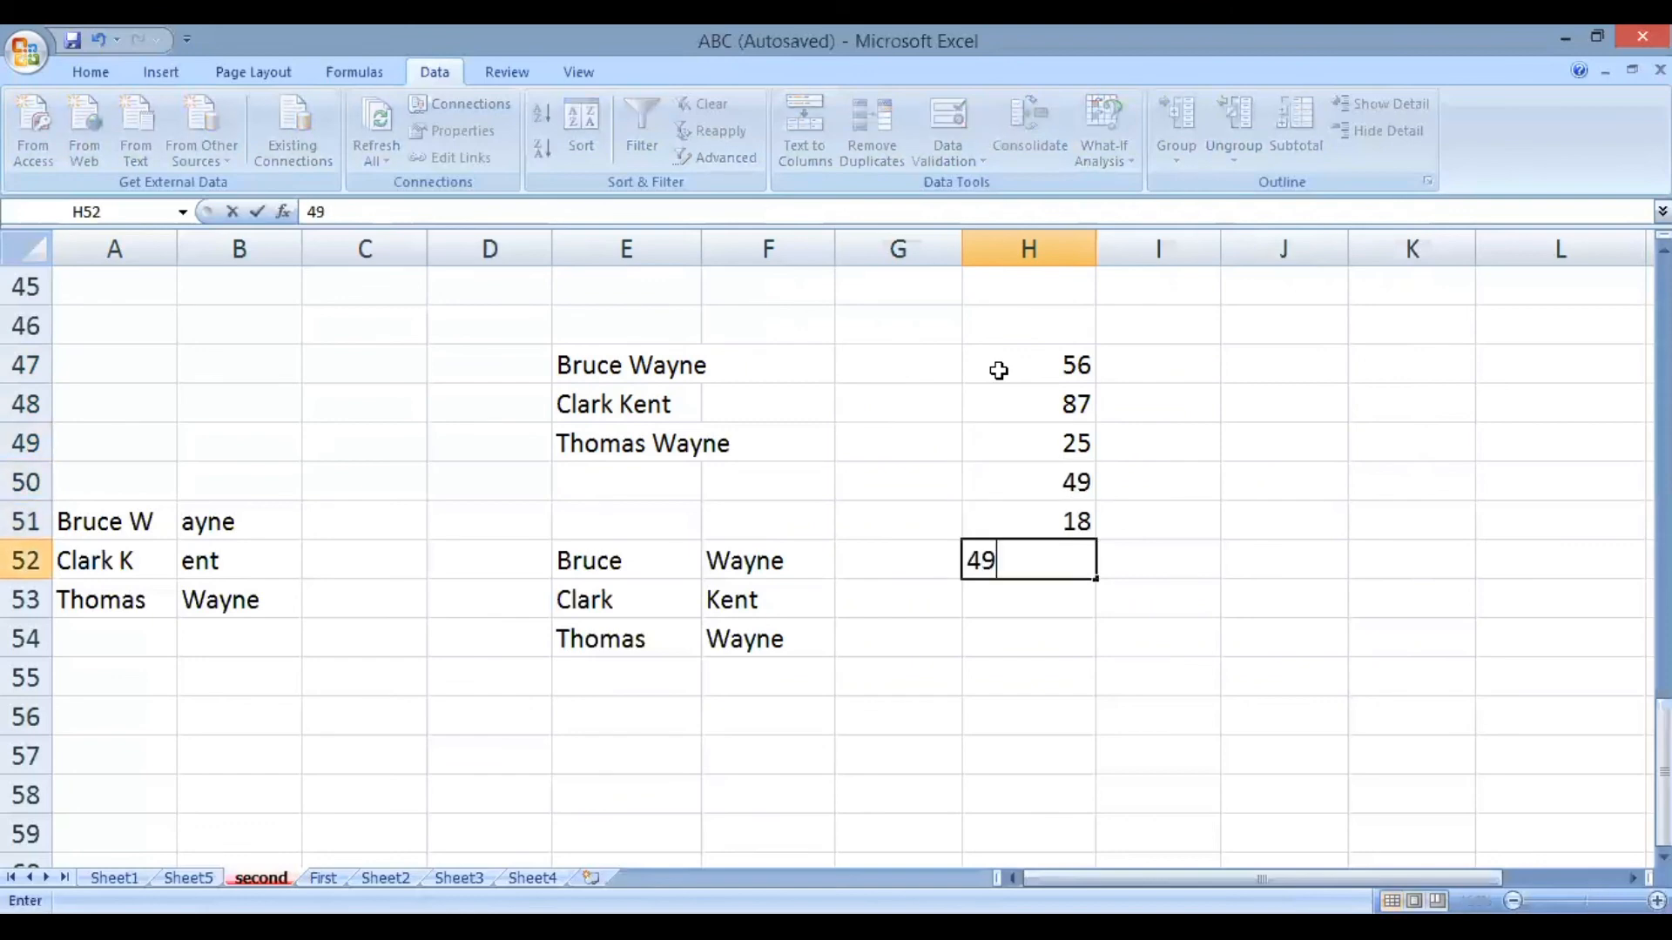
key(Return)
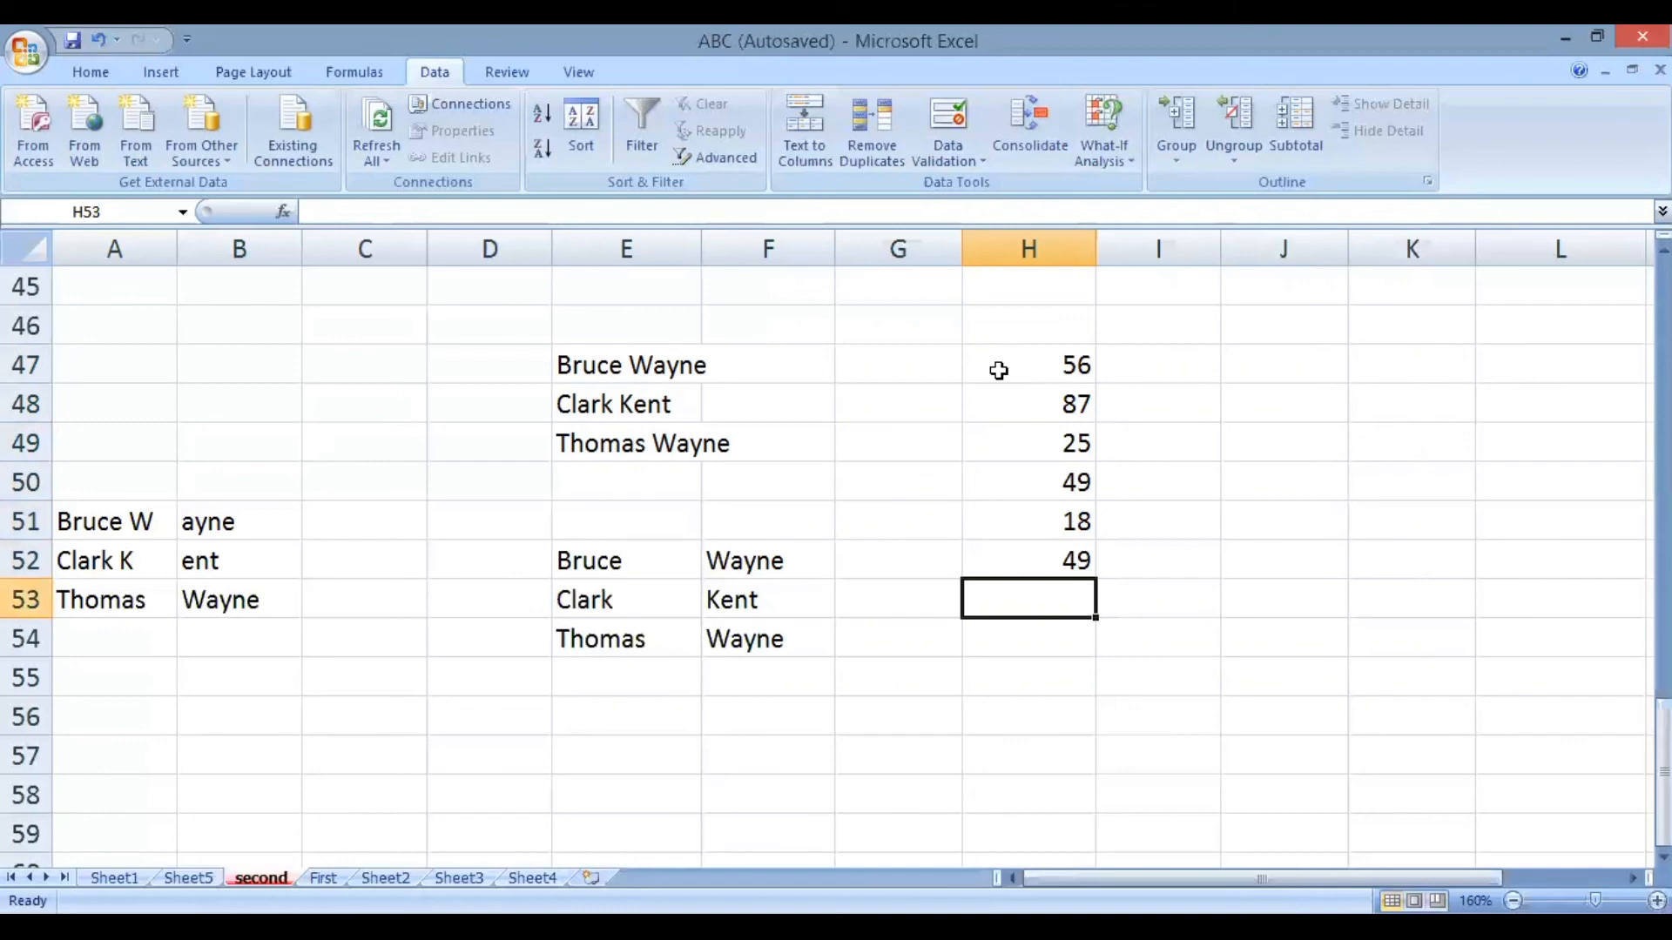
text(87)
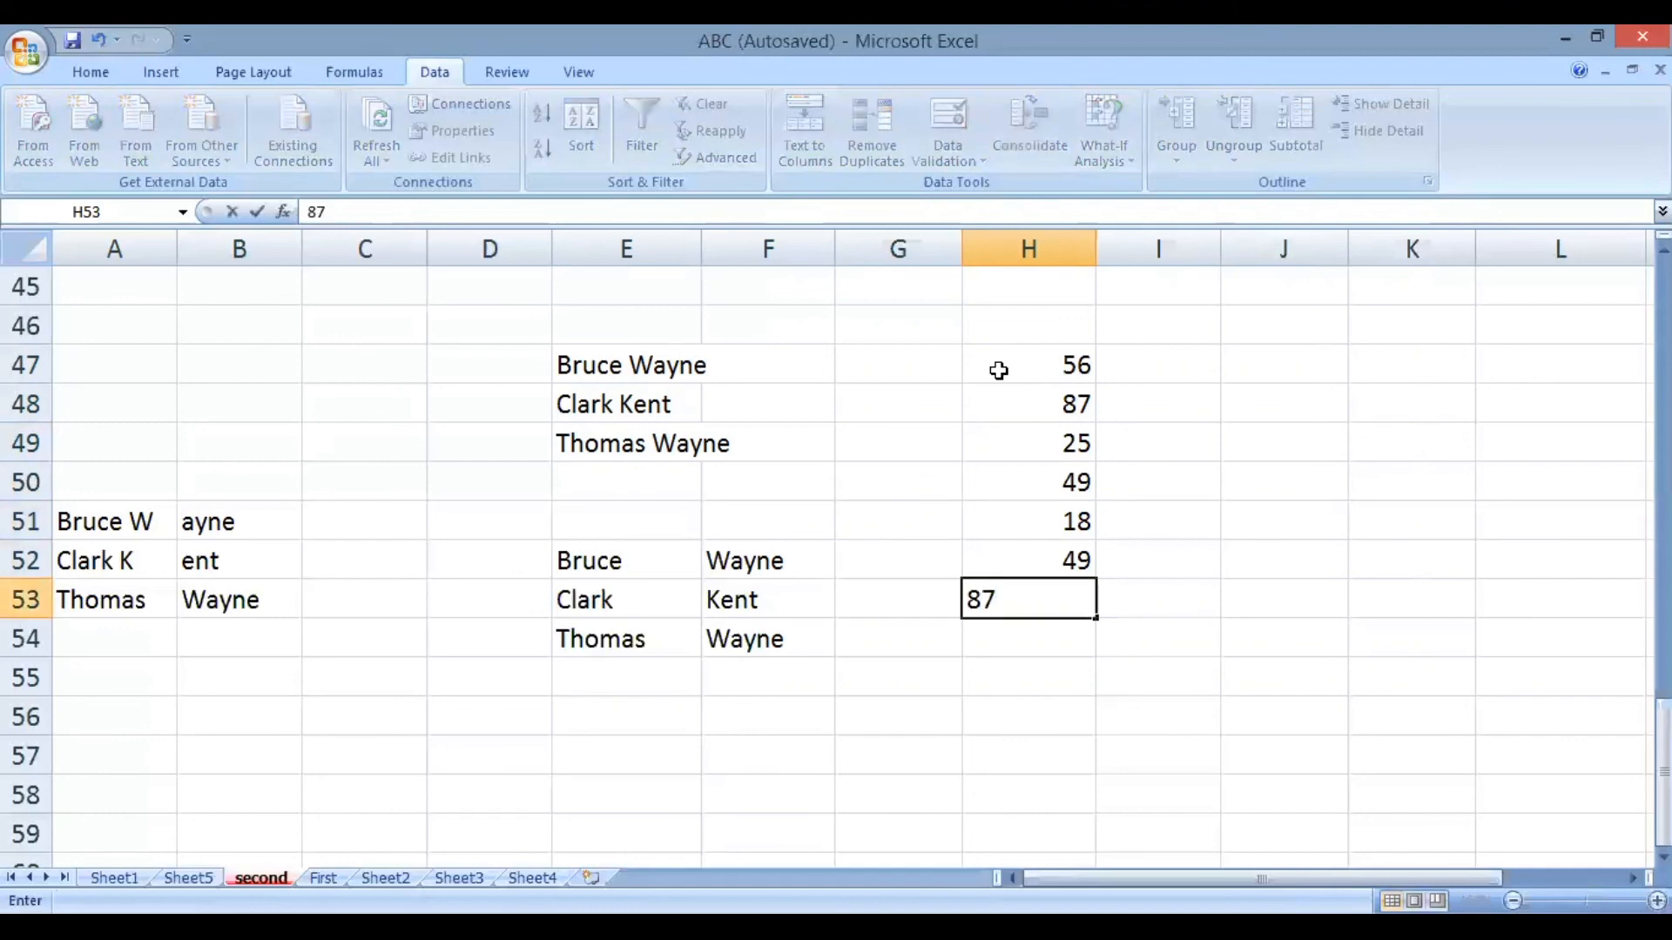
key(Return)
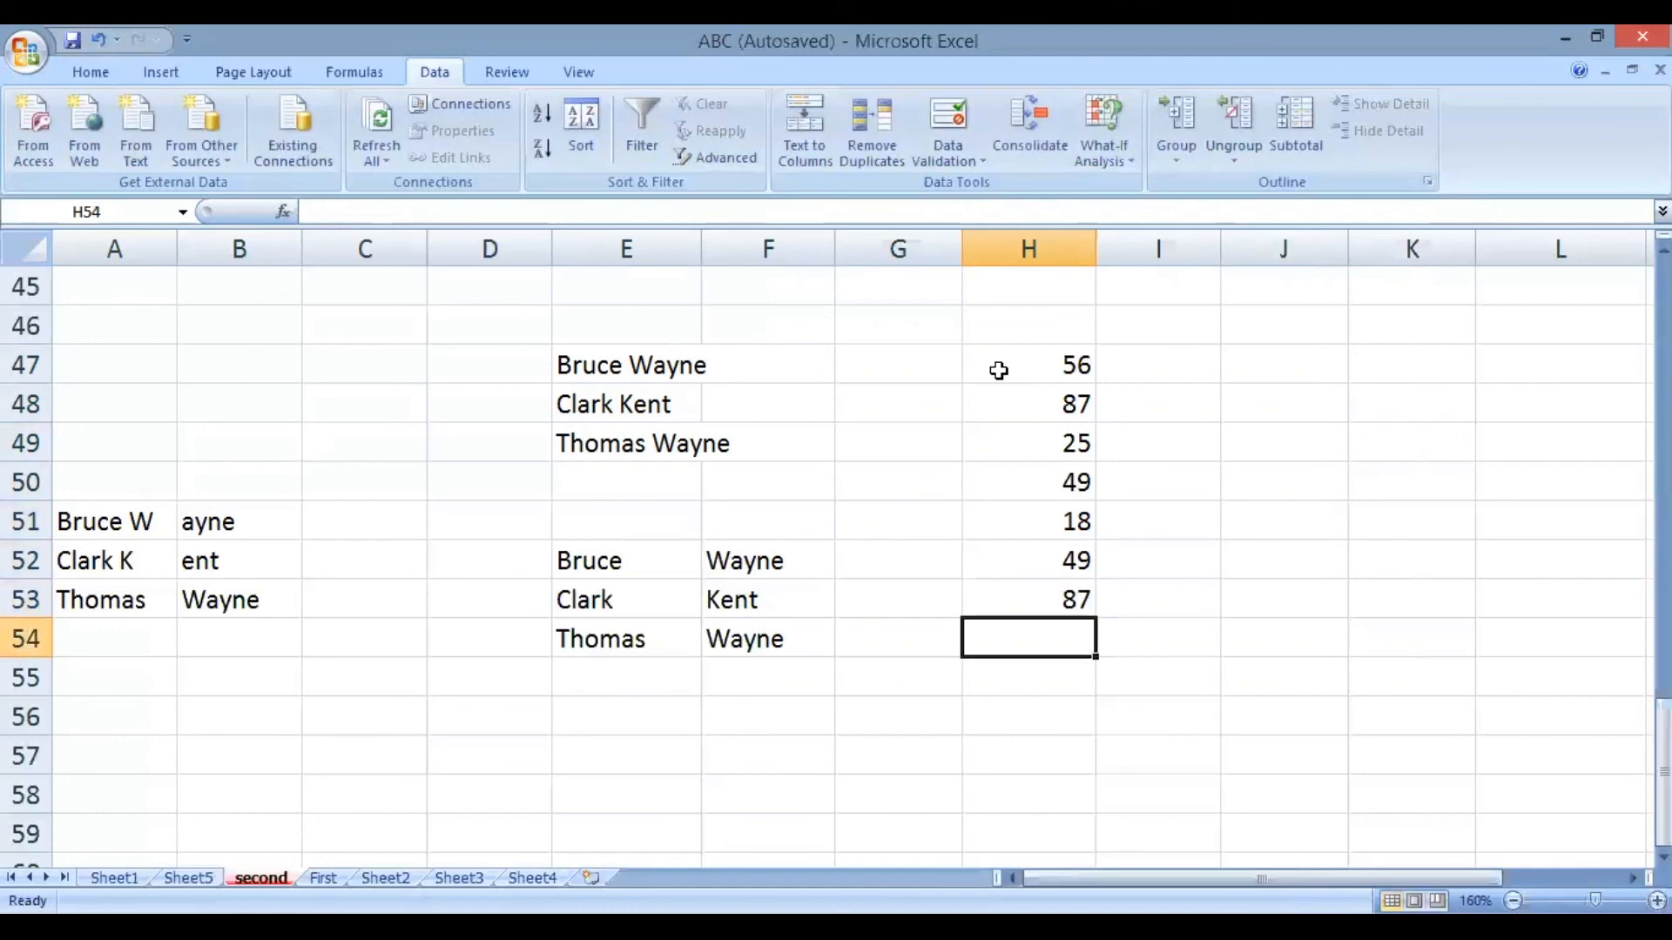
text(18)
key(Return)
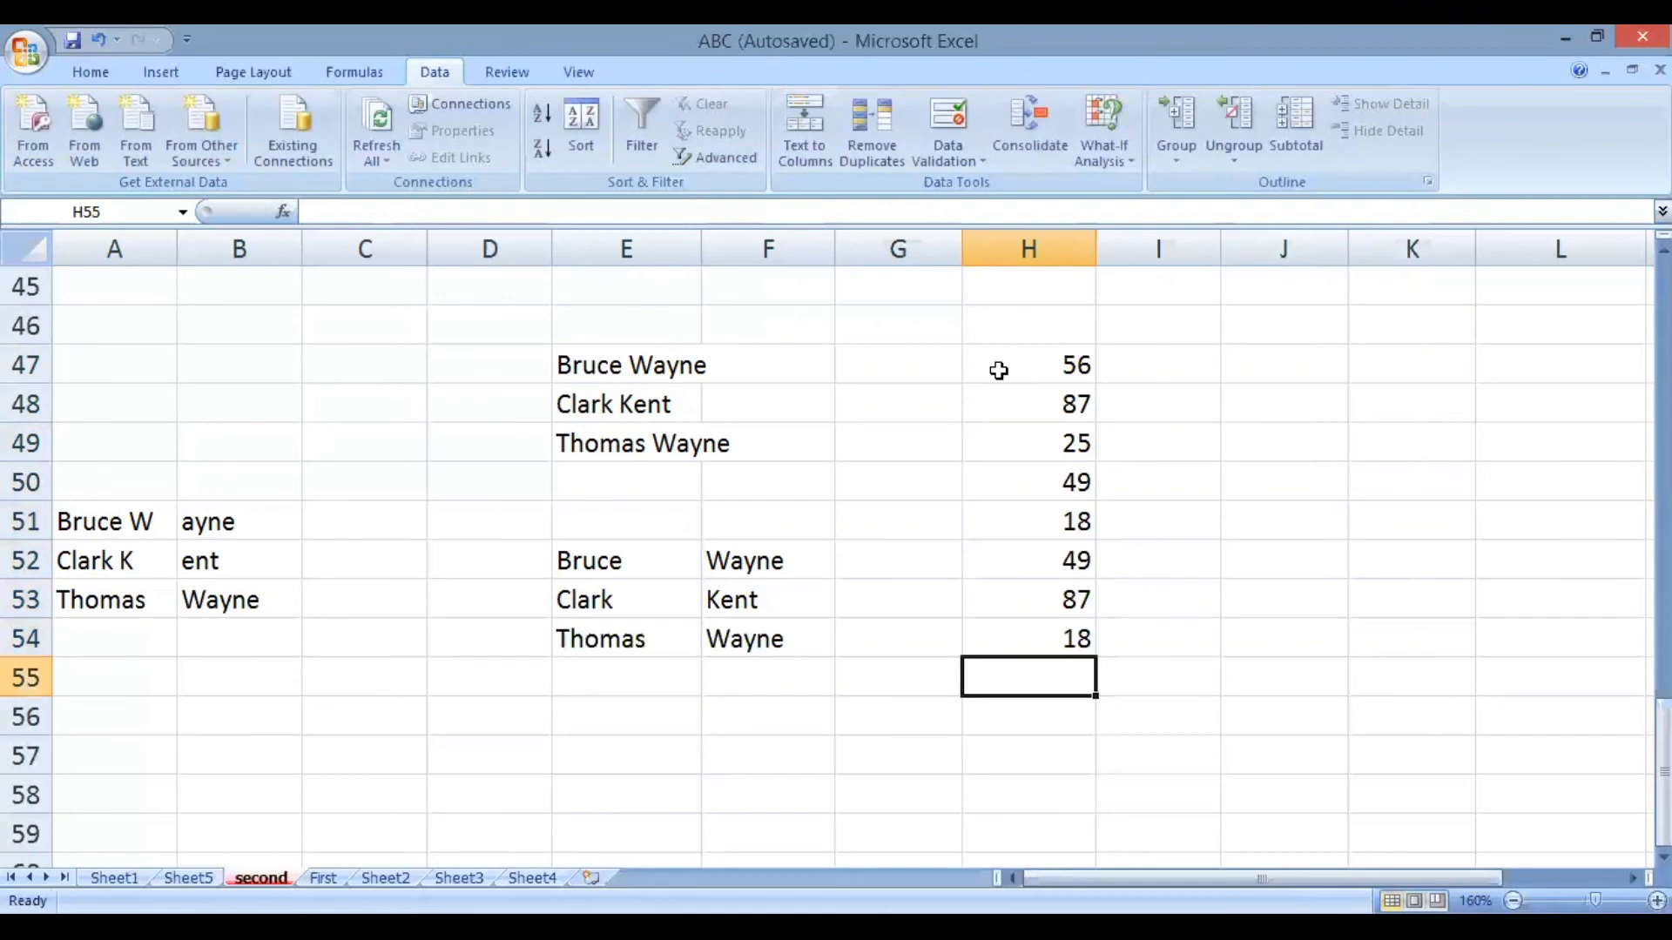
text(25)
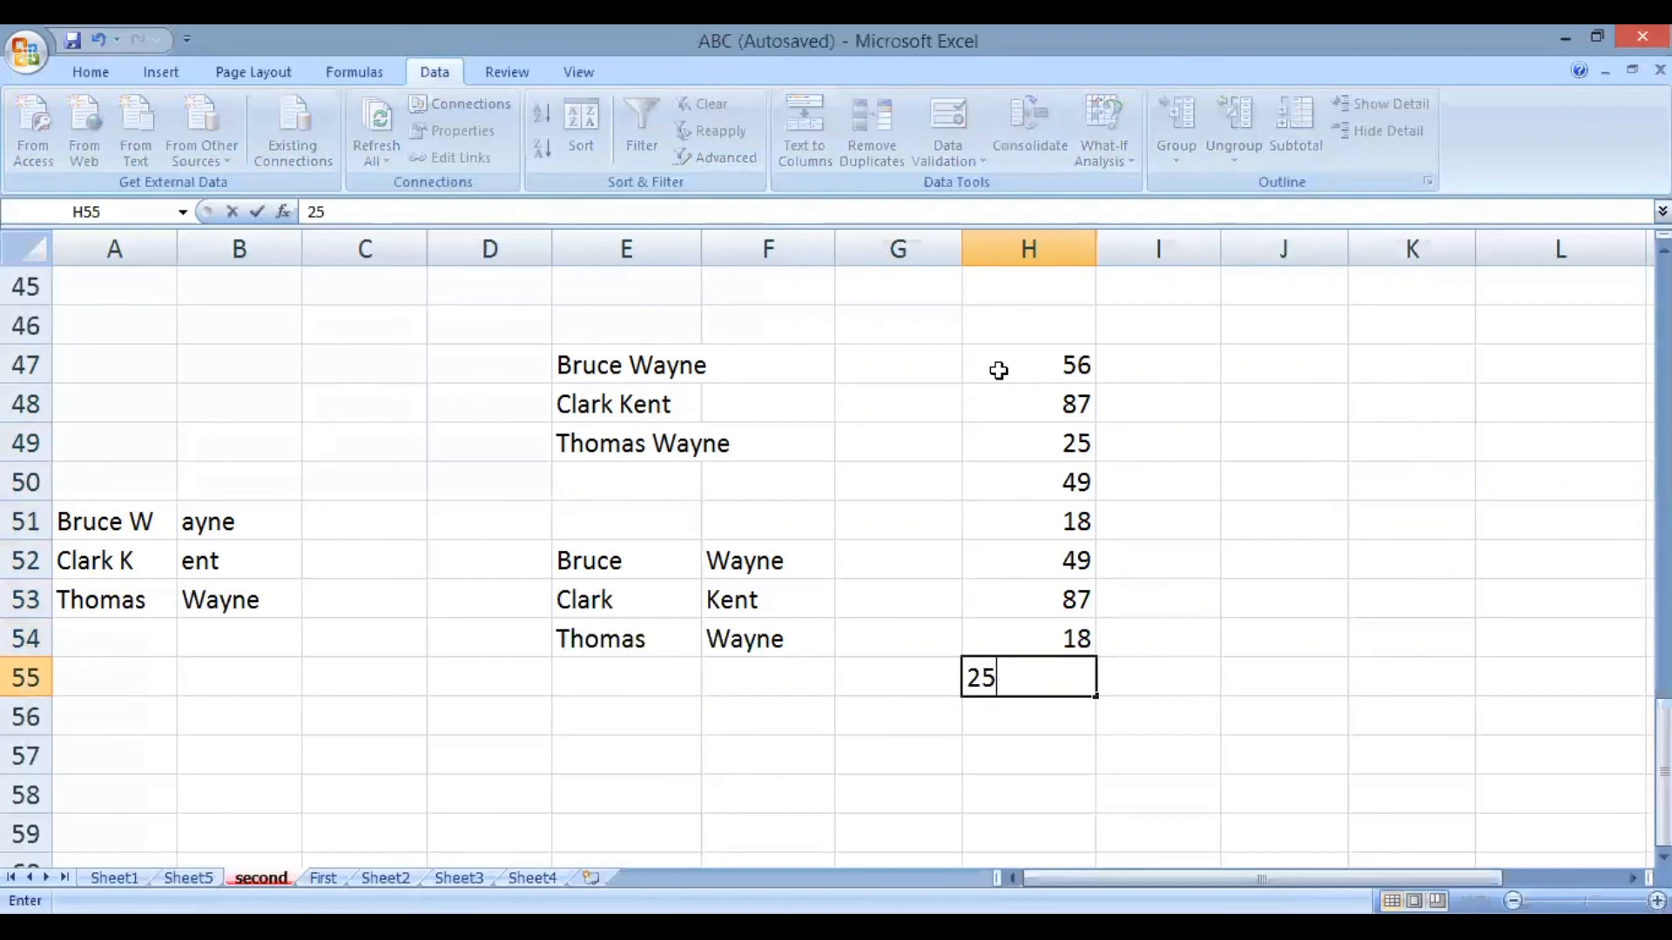
click(1045, 676)
Remove the duplicate values from the number list in H47:H55, treating column H as having no header
drag(1041, 364, 1033, 697)
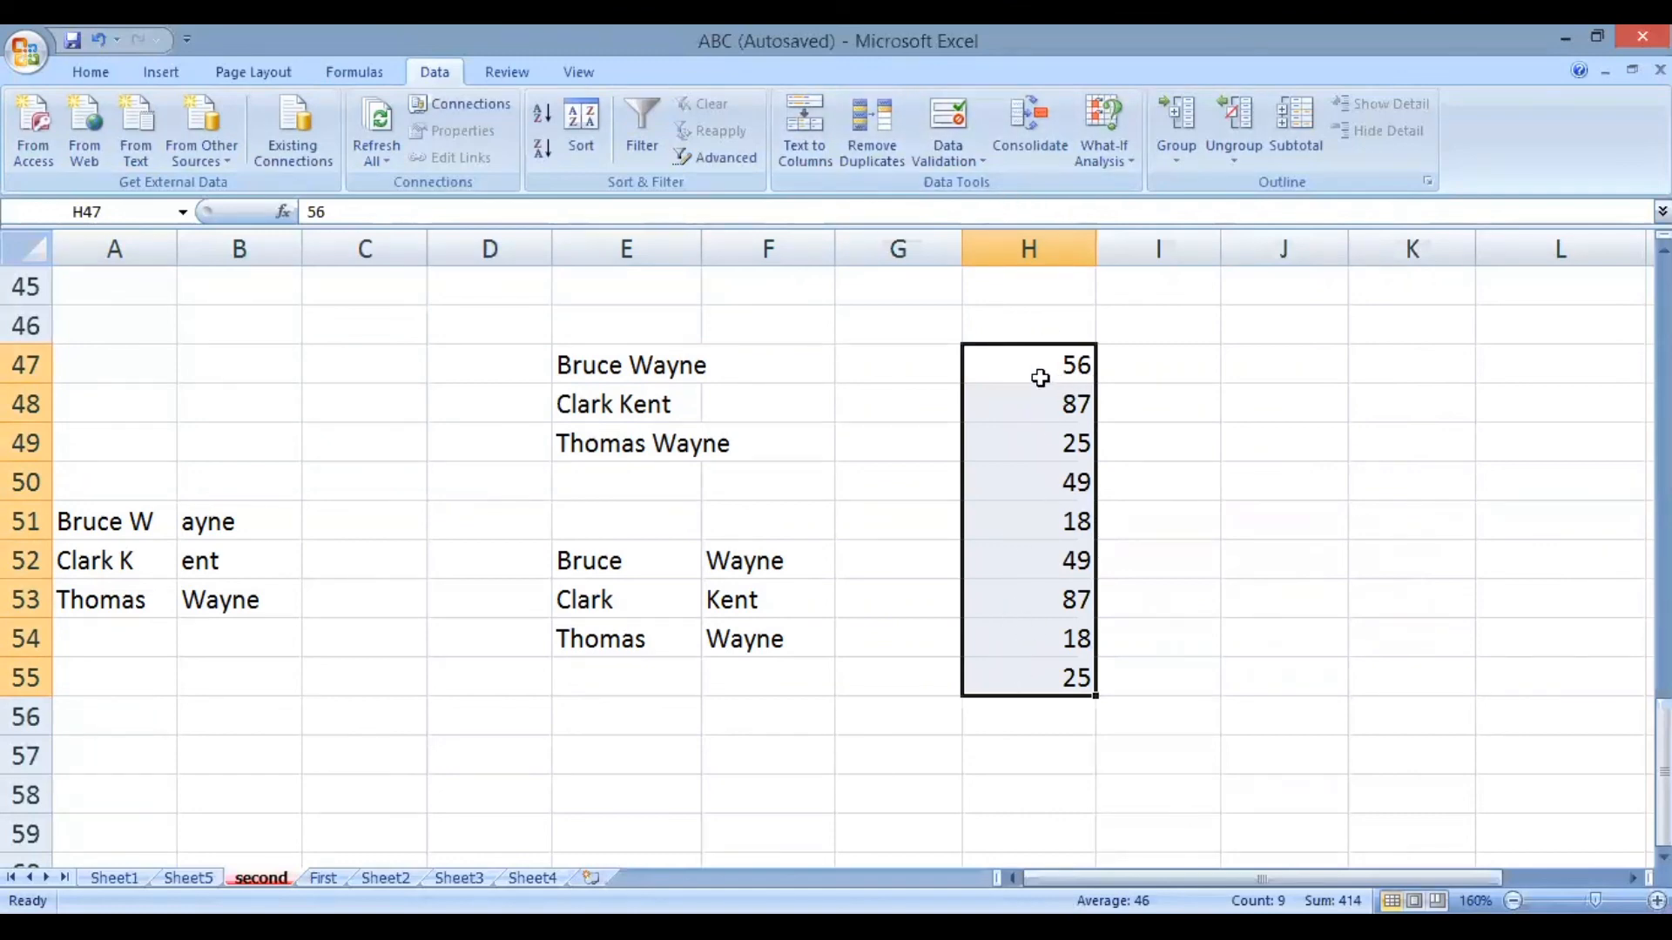
click(875, 152)
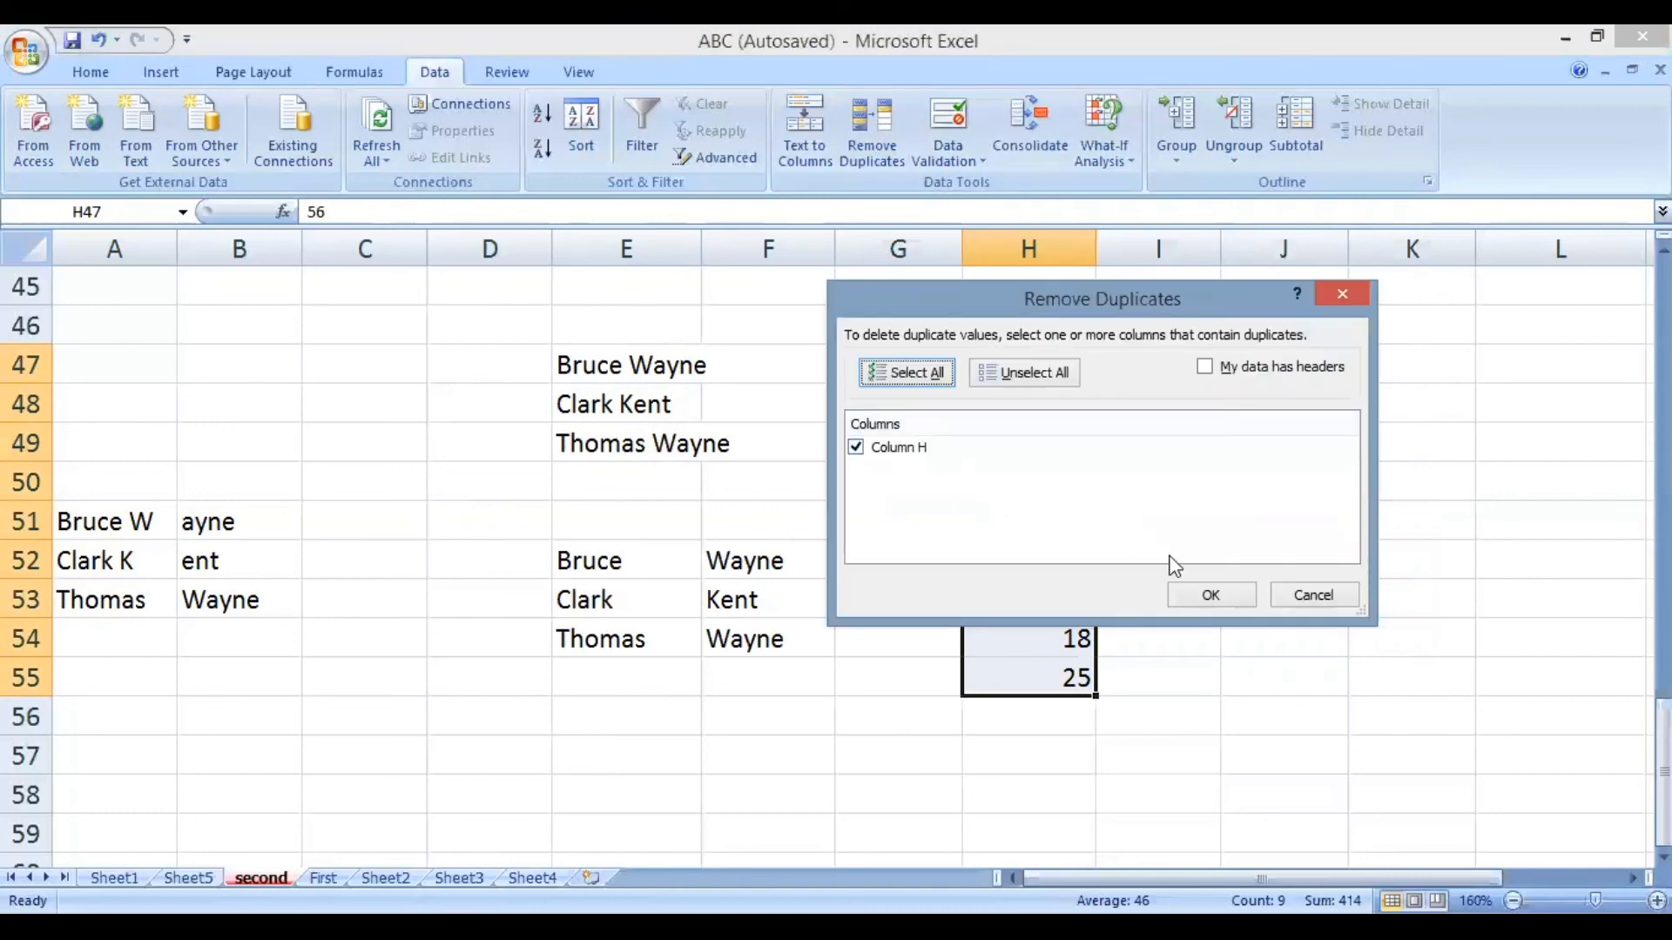
click(1236, 597)
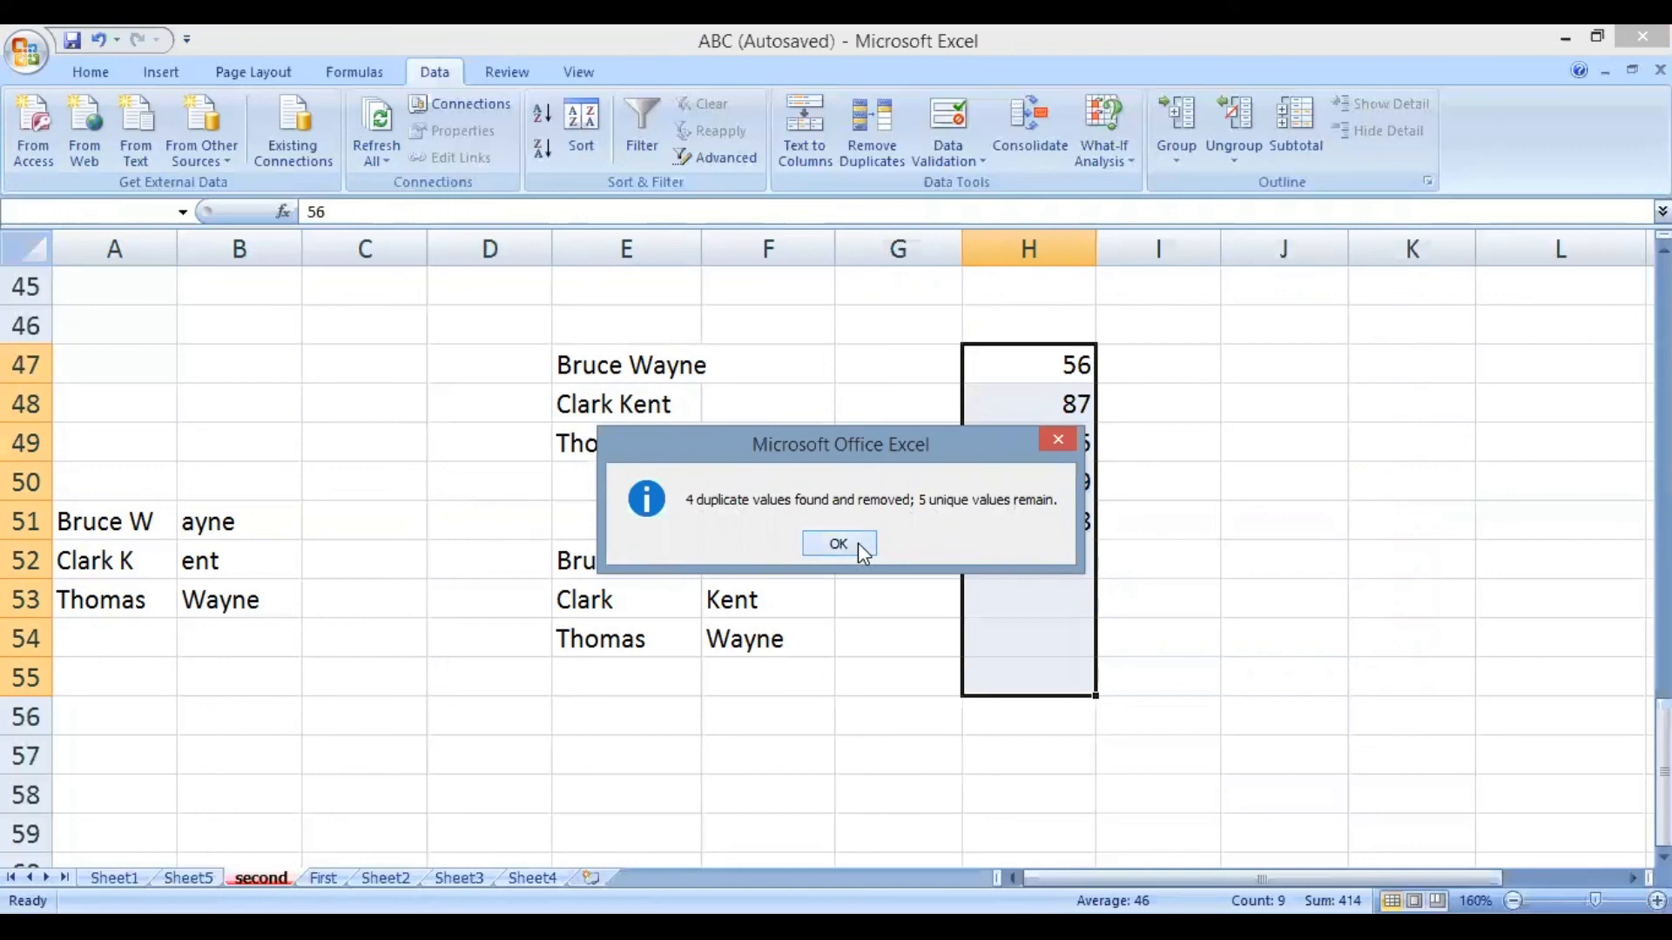
key(Return)
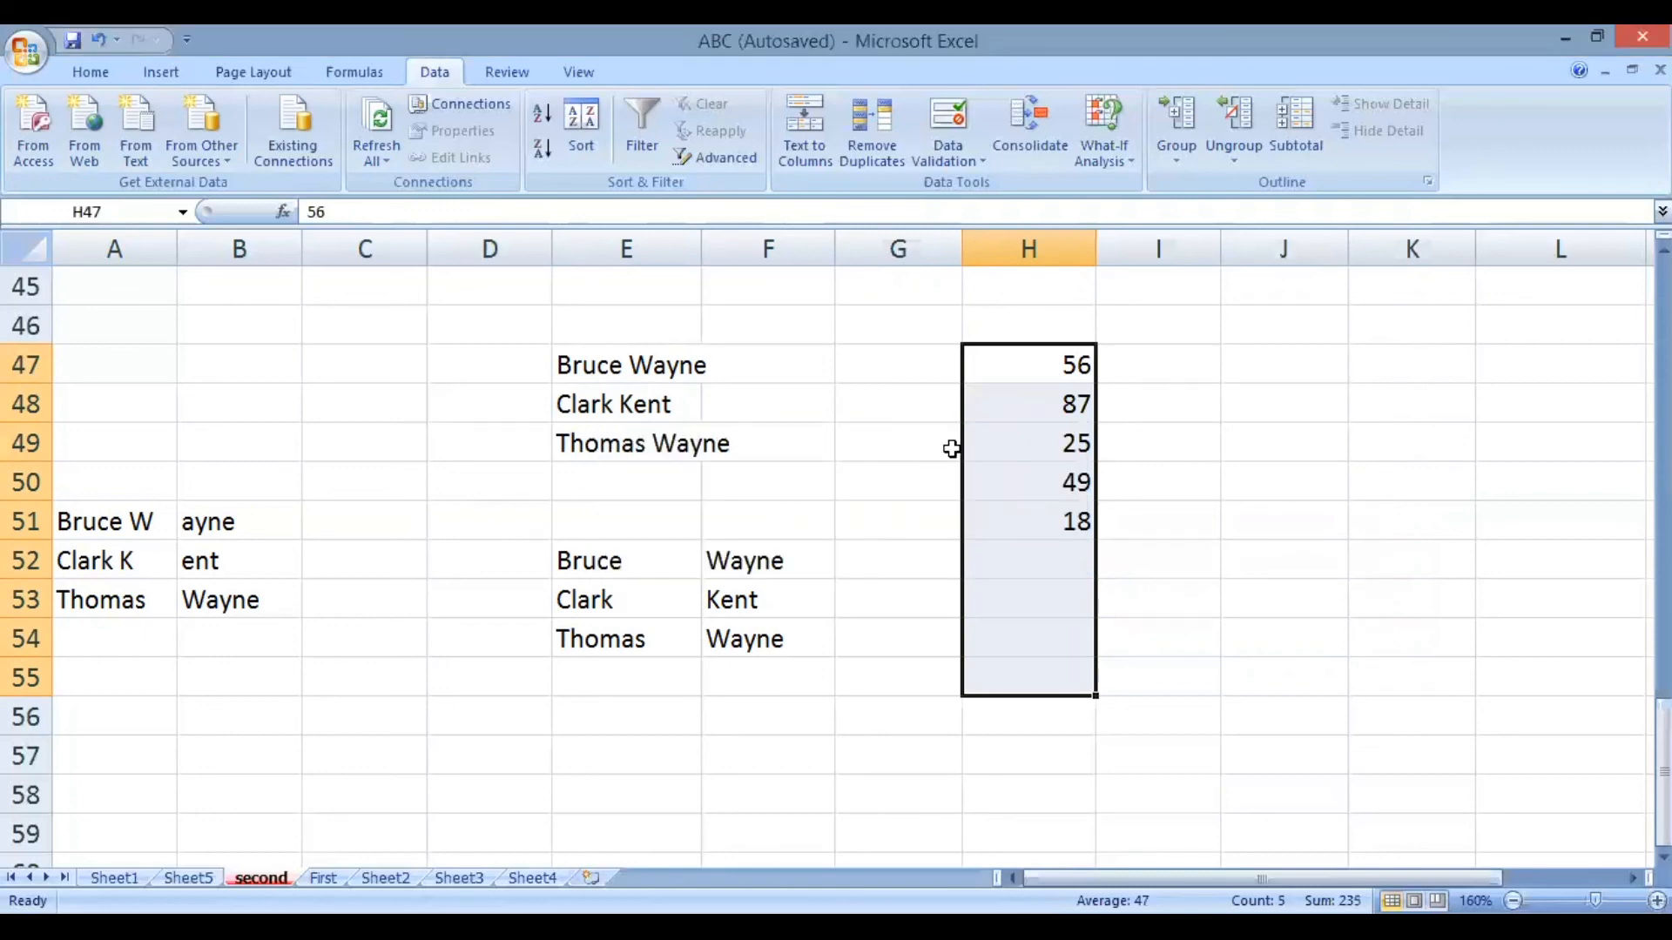
Undo the duplicate removal in column H and run Remove Duplicates on H47:H55 again
click(98, 42)
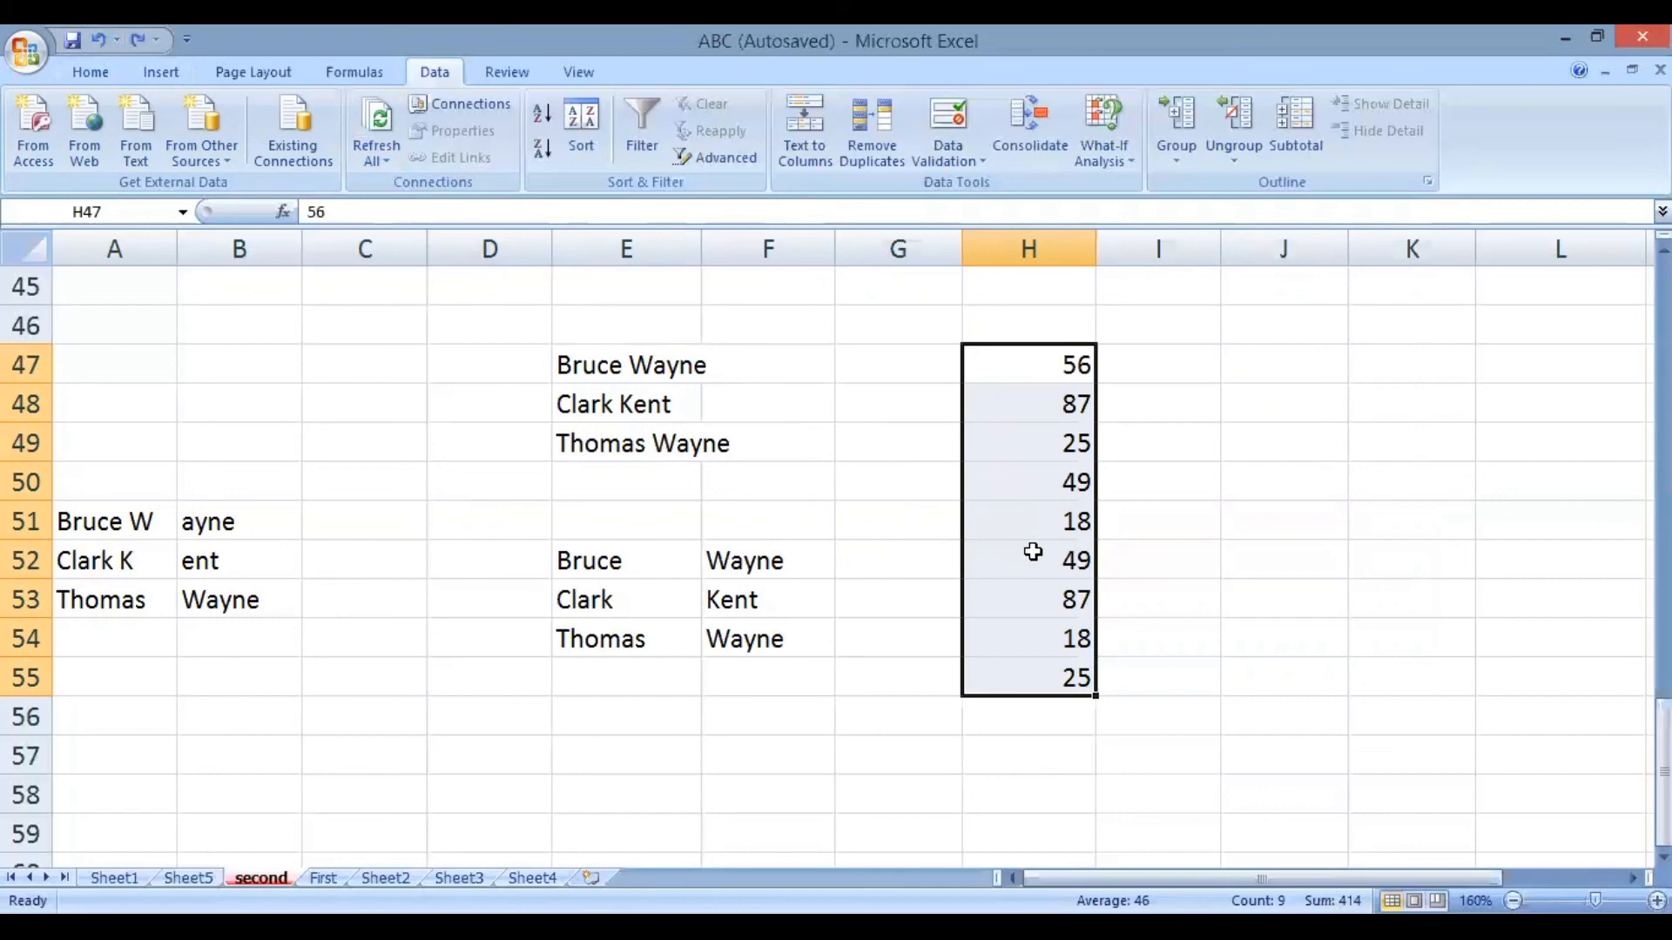
click(866, 141)
click(1211, 594)
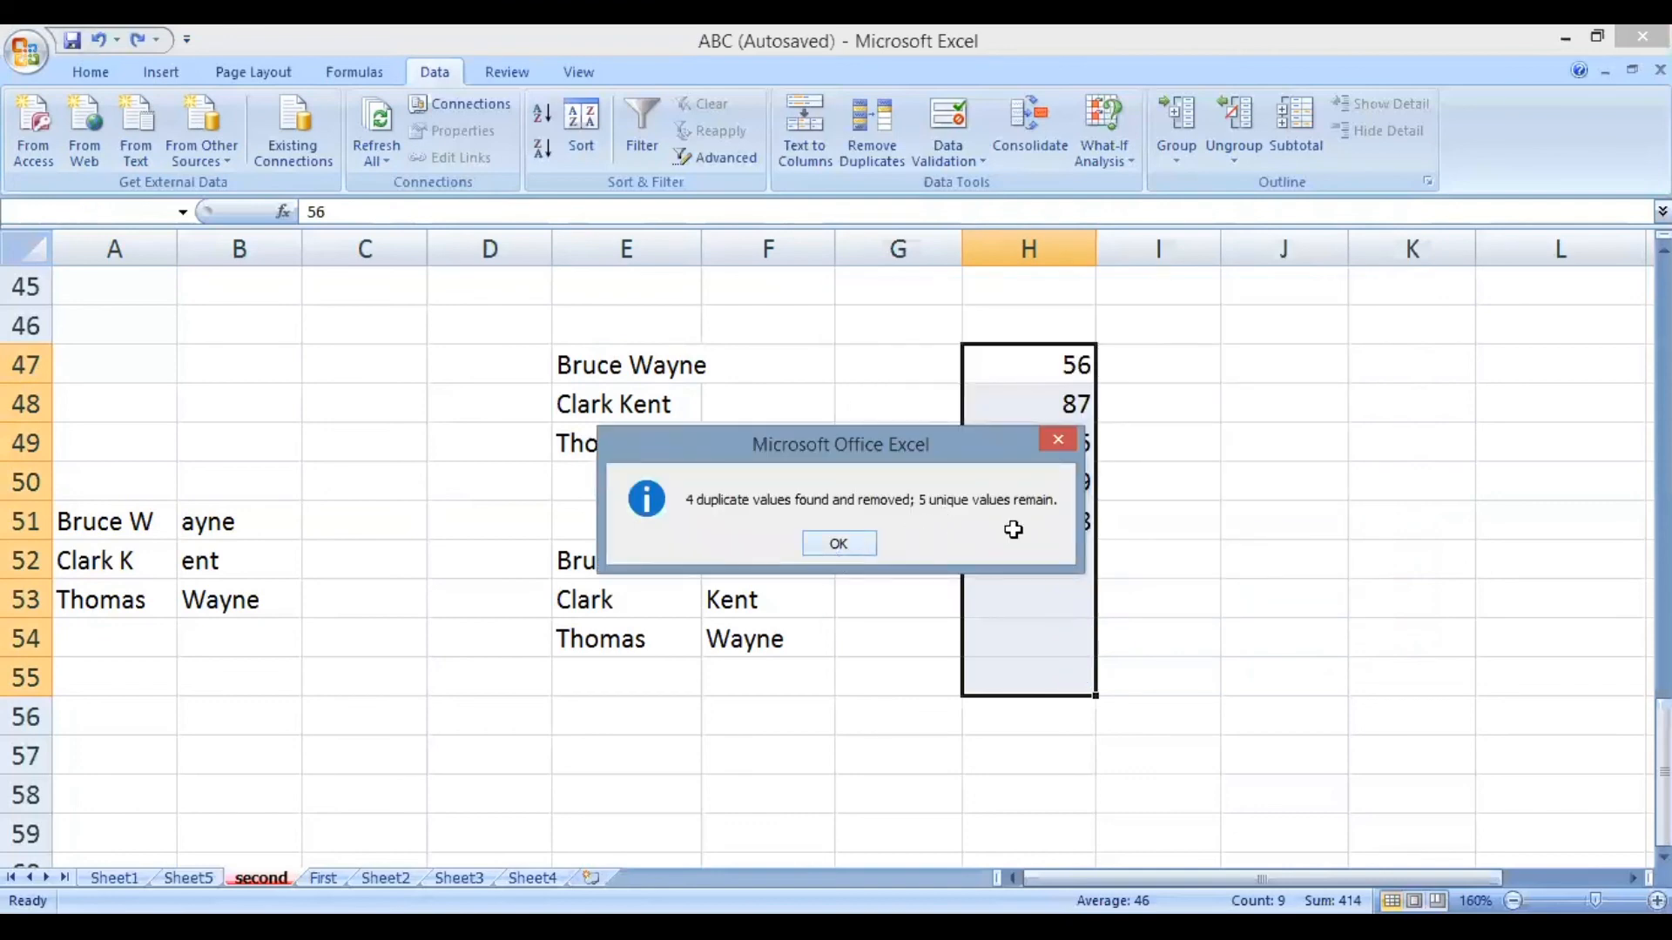
key(Return)
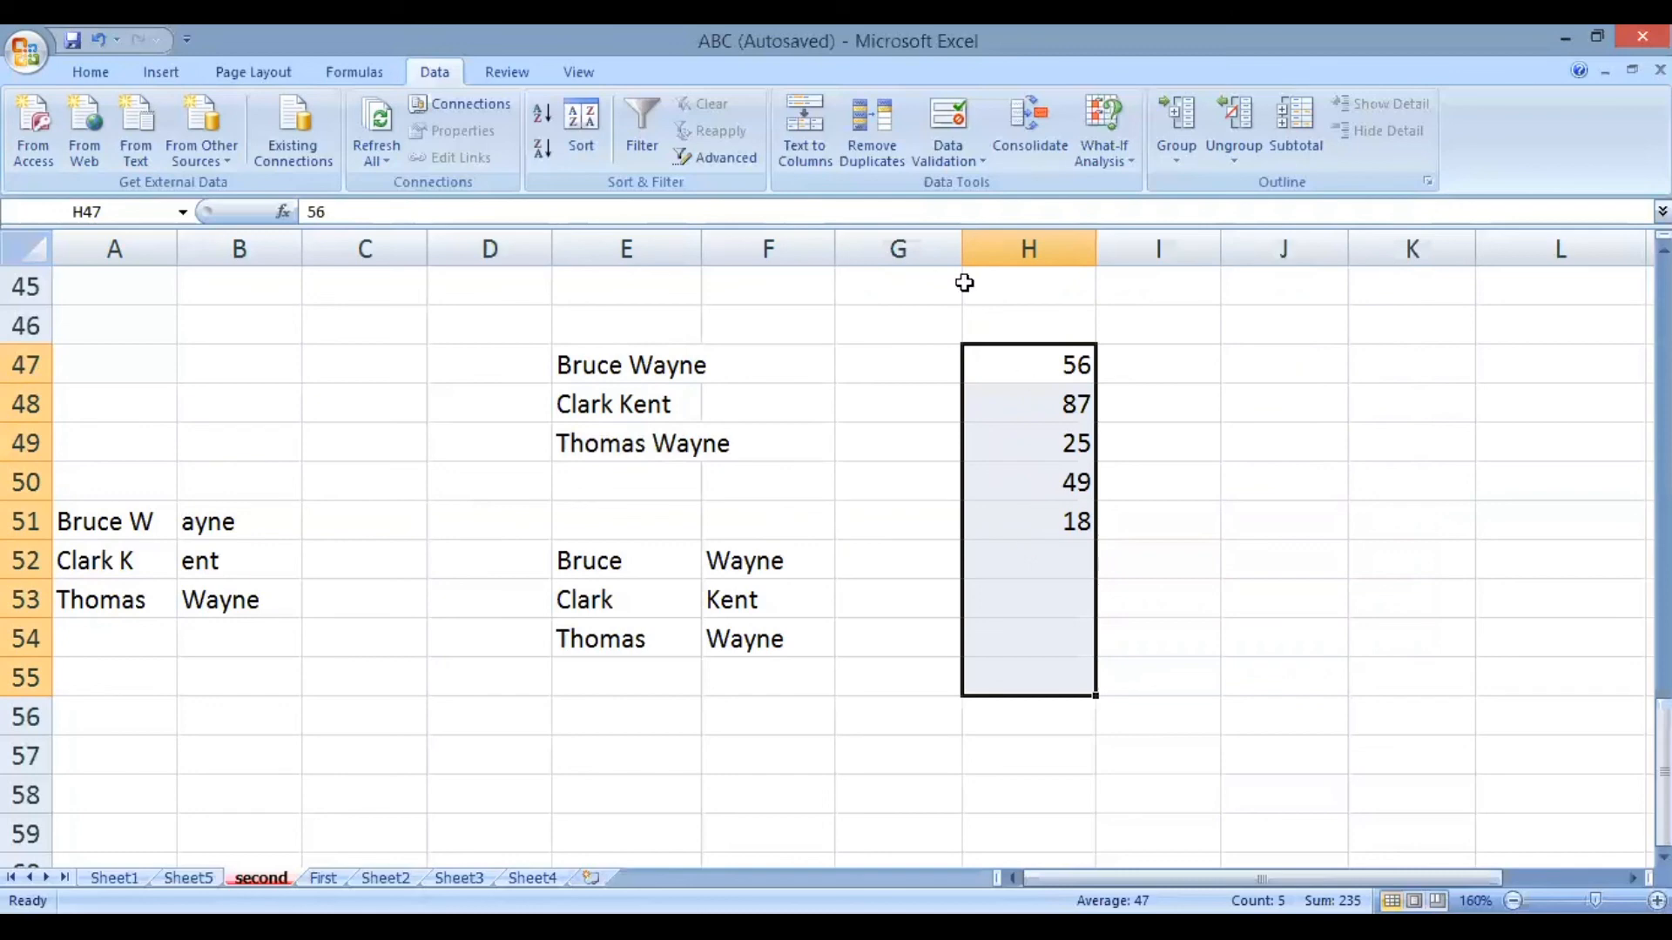